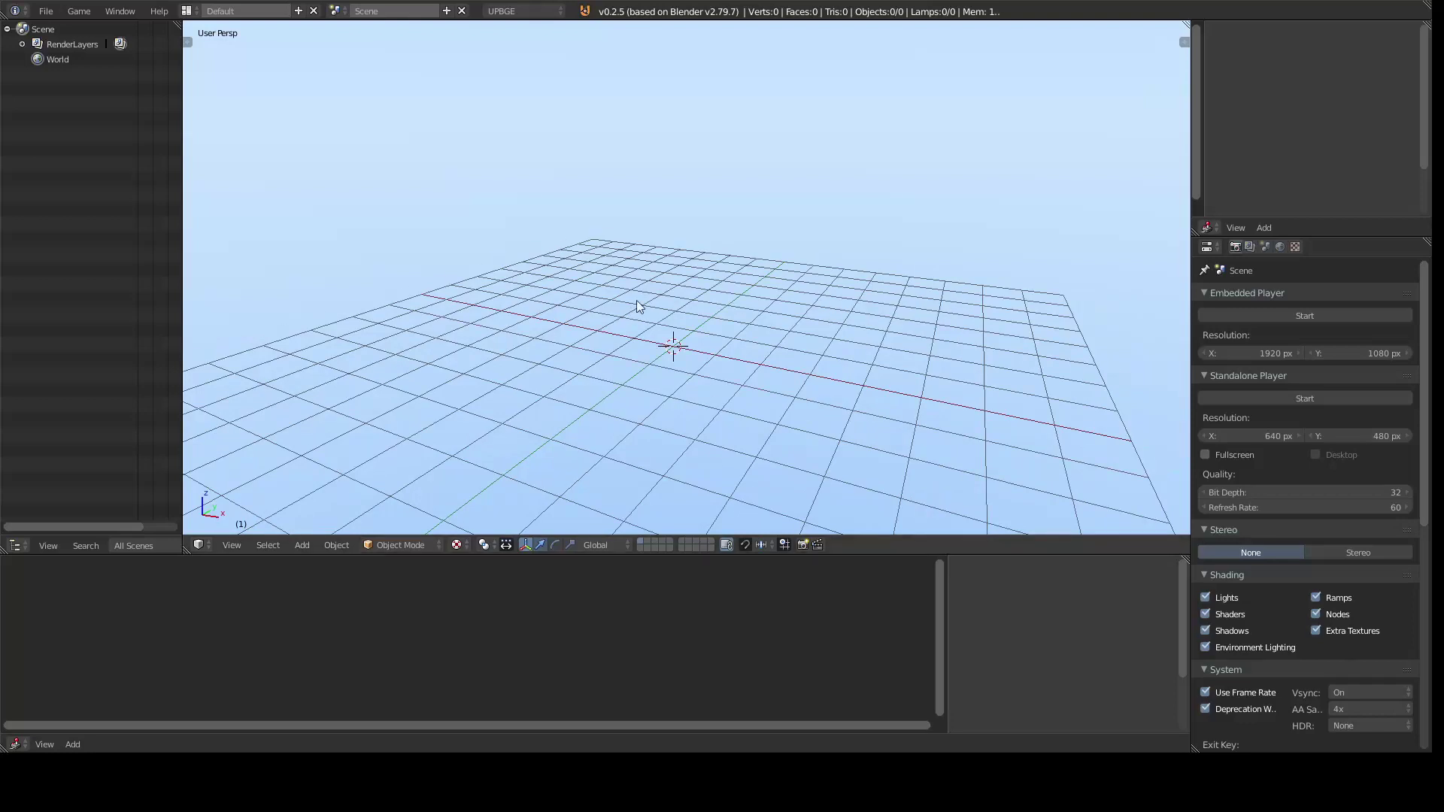
Step: Switch to solid shading and add a cube, stretched along X into a wall at the plane's edge
scroll(716, 350, down, 2)
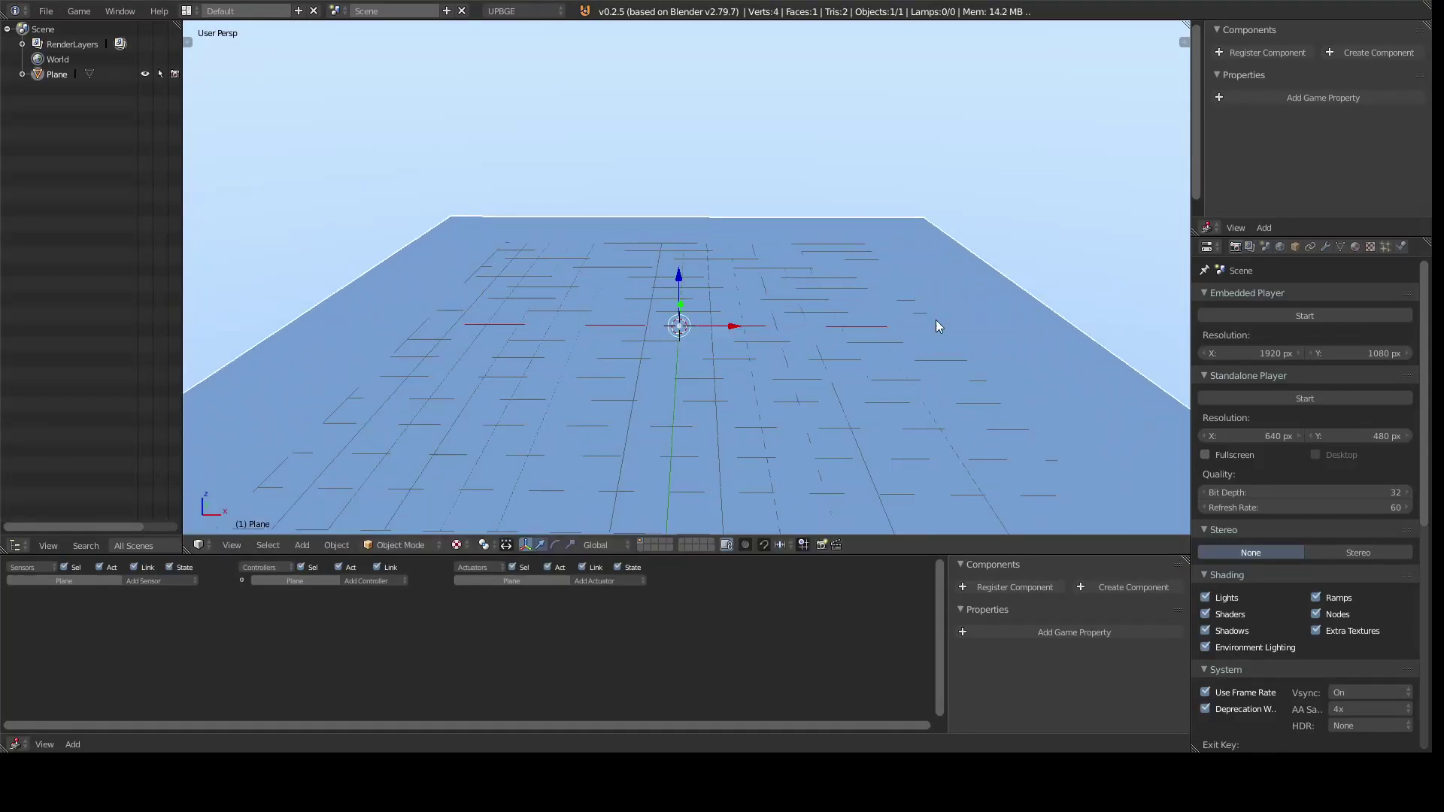
scroll(938, 323, down, 3)
click(456, 545)
click(479, 494)
key(shift+a)
click(812, 289)
middle_drag(677, 338, 752, 316)
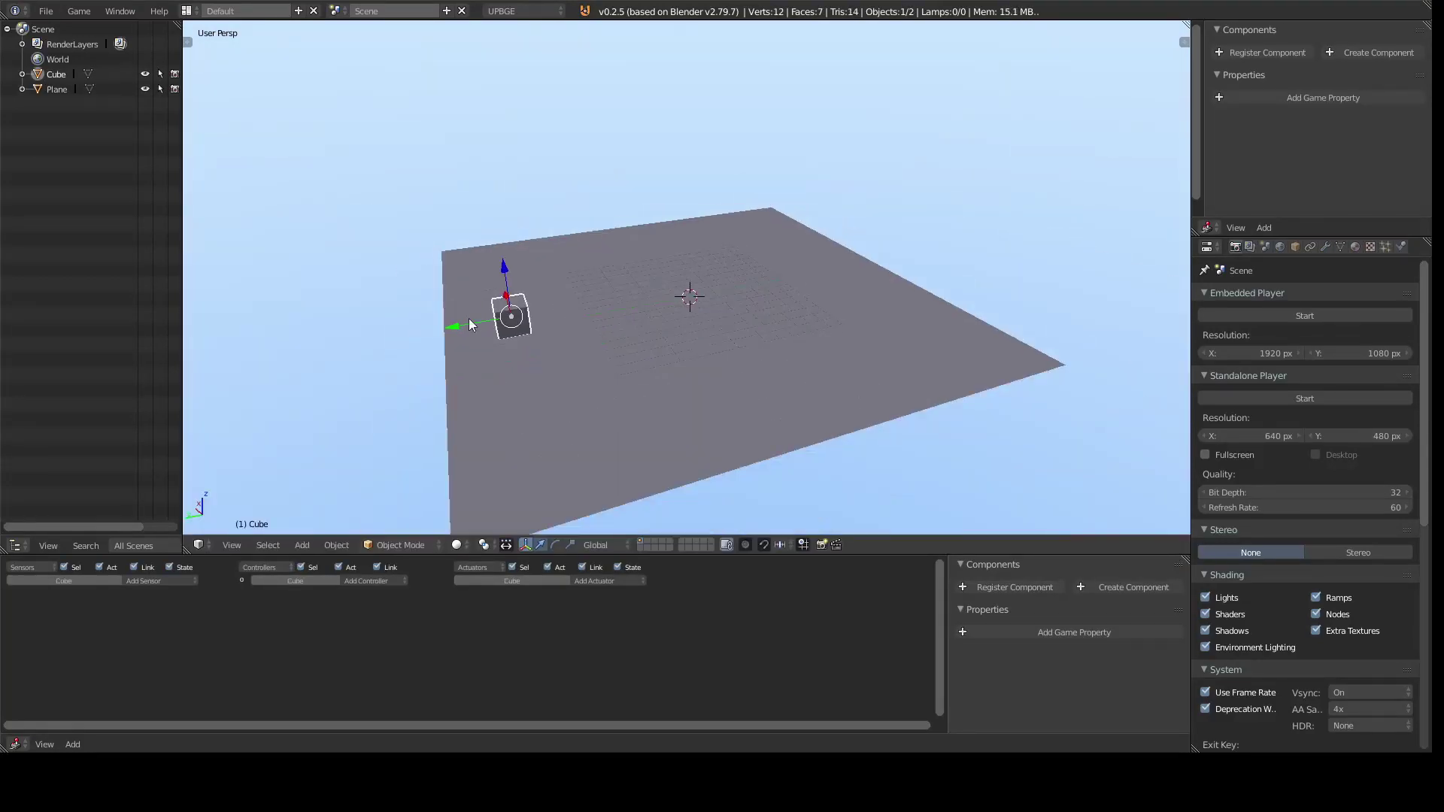
key(s)
key(x)
click(860, 381)
Step: From top view, set the ground plane's display type to Wire
key(KP_7)
right_click(644, 310)
click(1295, 246)
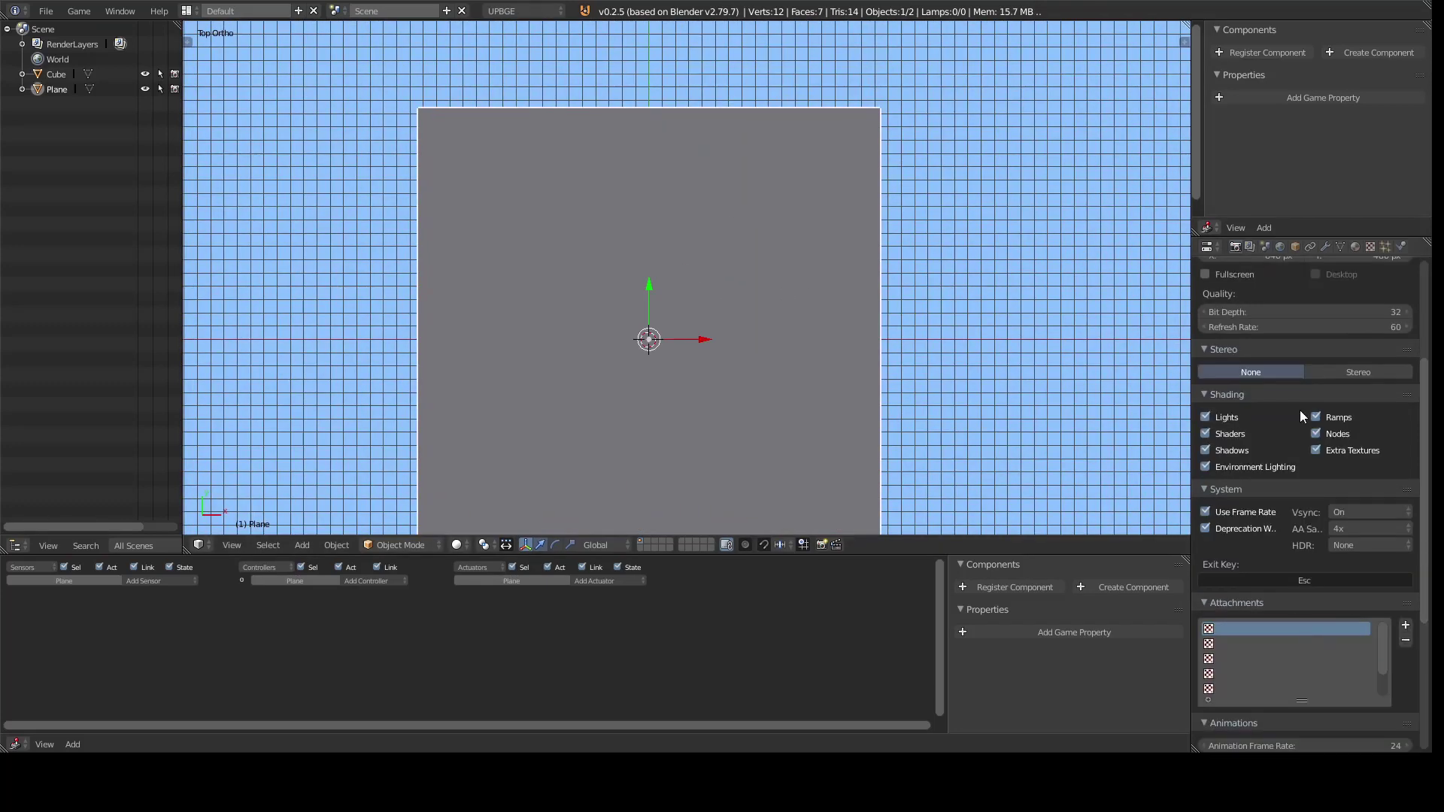
scroll(1300, 409, down, 2)
scroll(1208, 619, down, 5)
click(1221, 661)
click(1221, 627)
Step: Add three centred loop cuts to the wall cube in Edit Mode
right_click(675, 145)
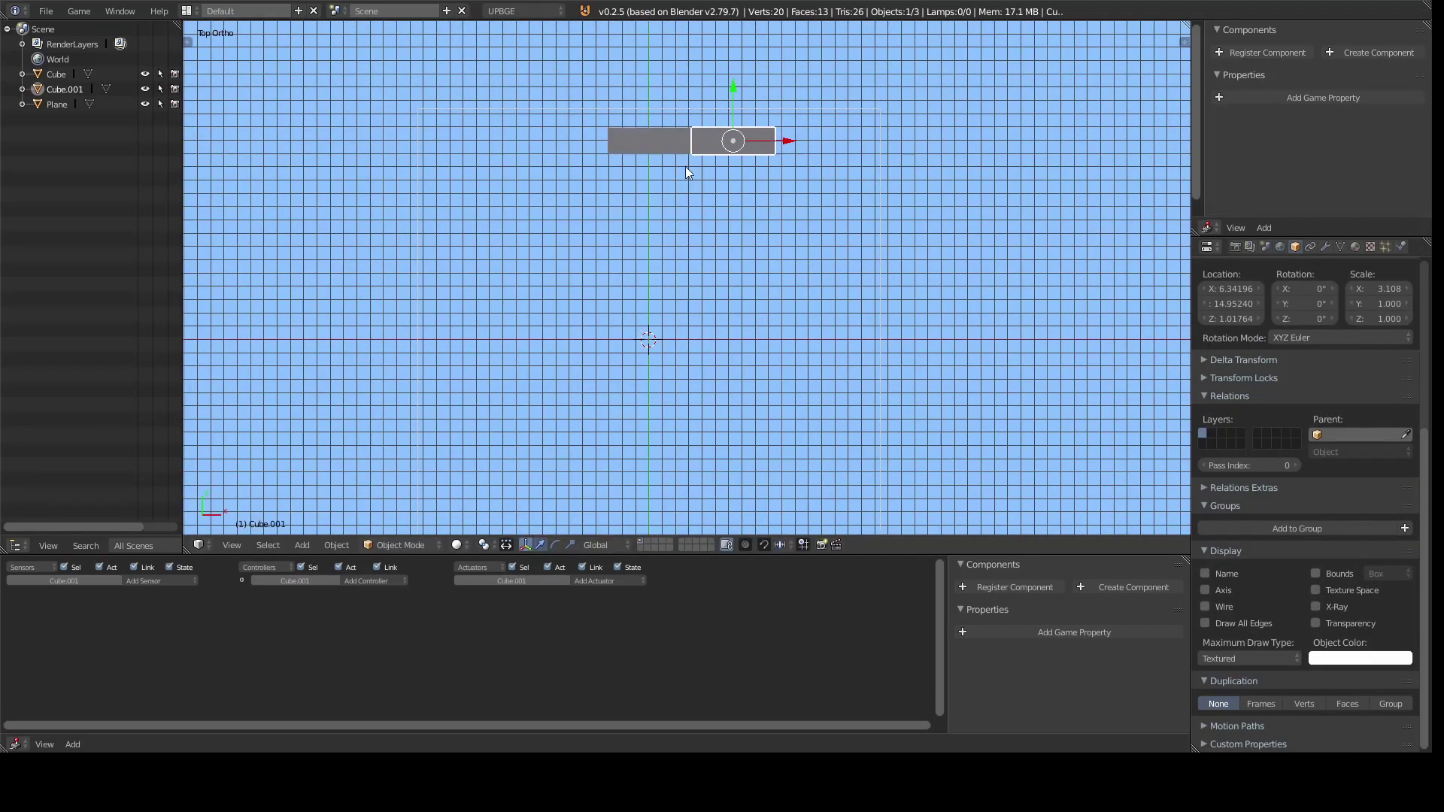
mouse_move(776, 167)
middle_down()
mouse_move(598, 204)
mouse_move(716, 386)
mouse_move(577, 323)
middle_up()
right_click(595, 212)
key(Tab)
key(ctrl+r)
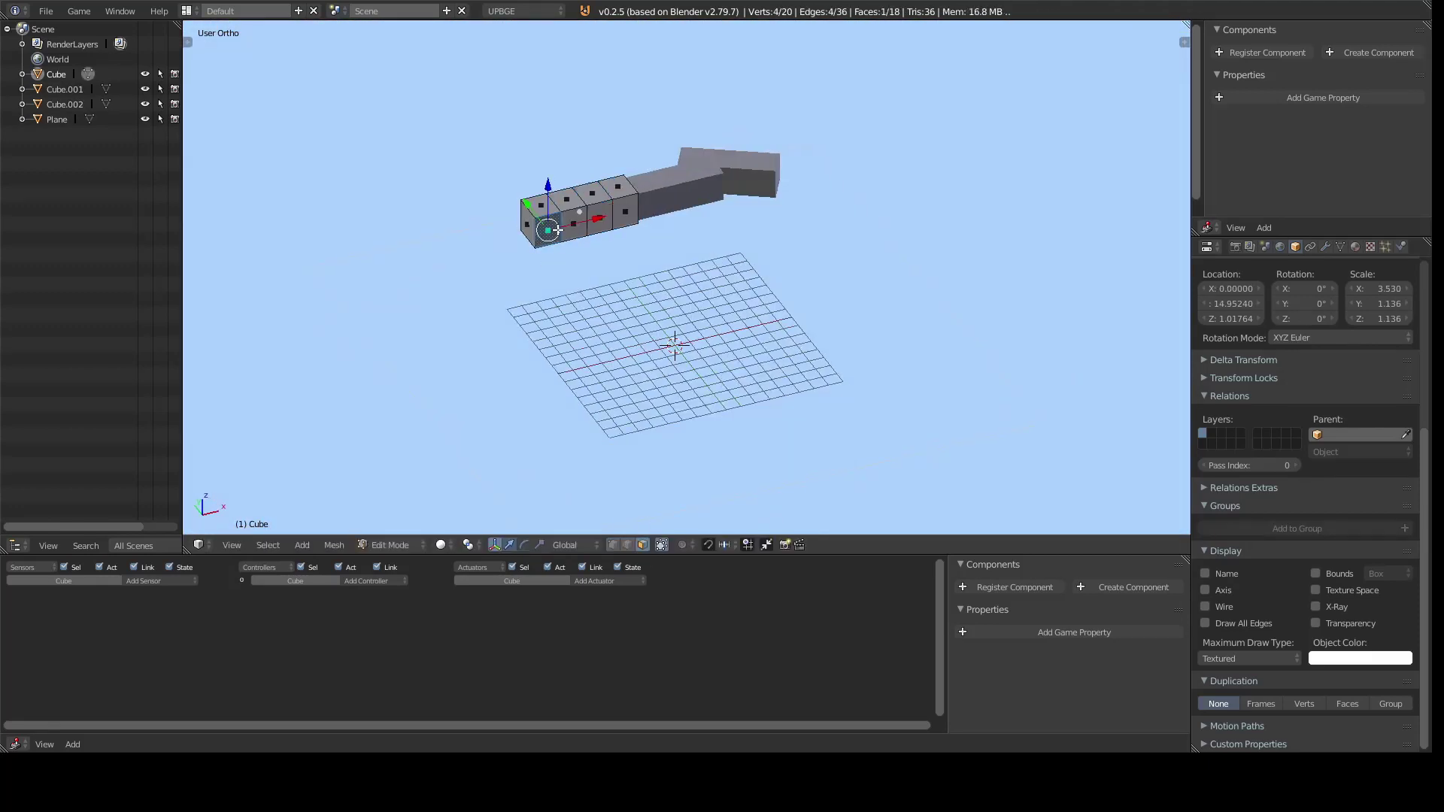
key(Tab)
Step: Duplicate the wall section with Shift+D and rotate the copy to follow the fortress outline
middle_drag(576, 206, 738, 184)
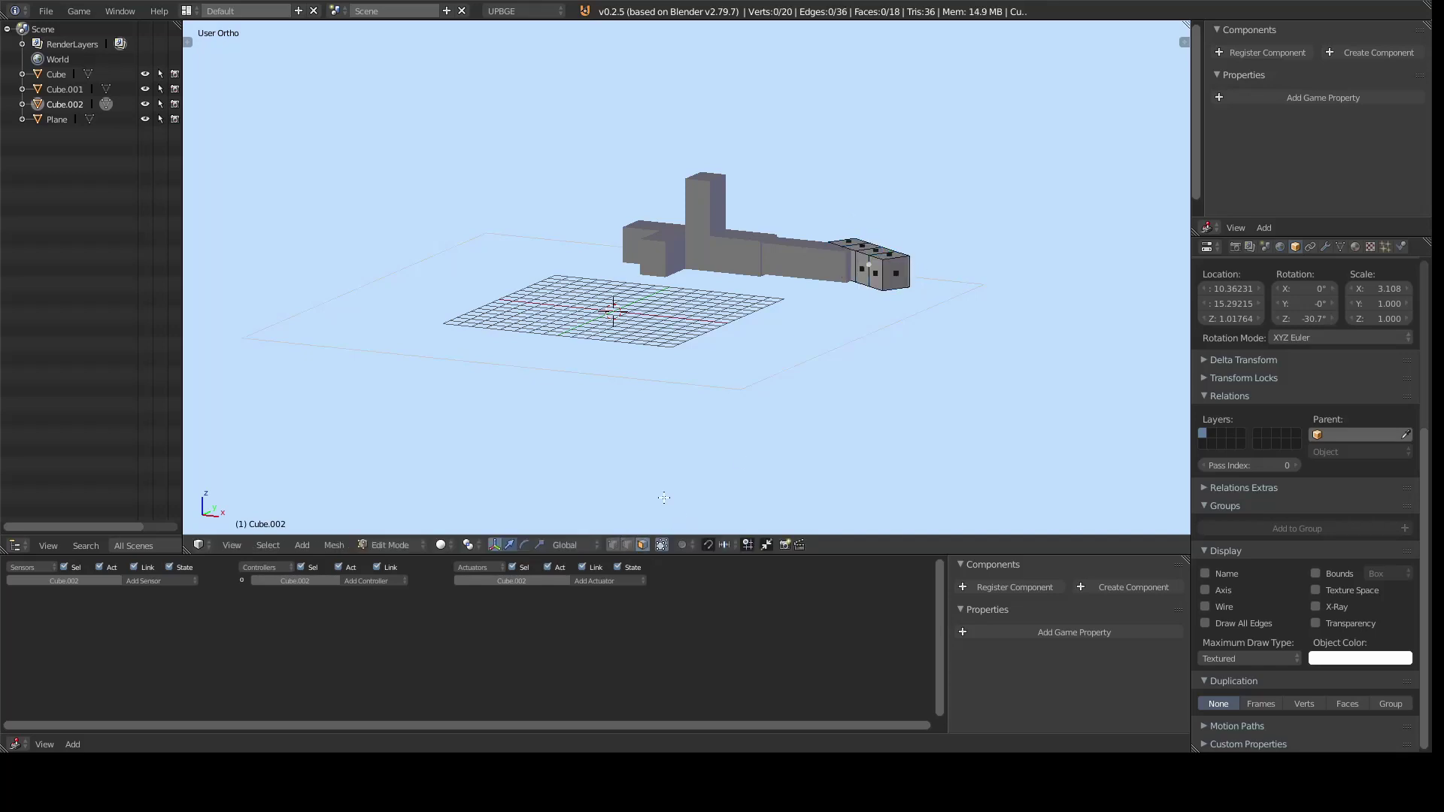
key(Tab)
mouse_move(888, 154)
middle_down()
mouse_move(832, 276)
mouse_move(970, 339)
middle_up()
key(KP_7)
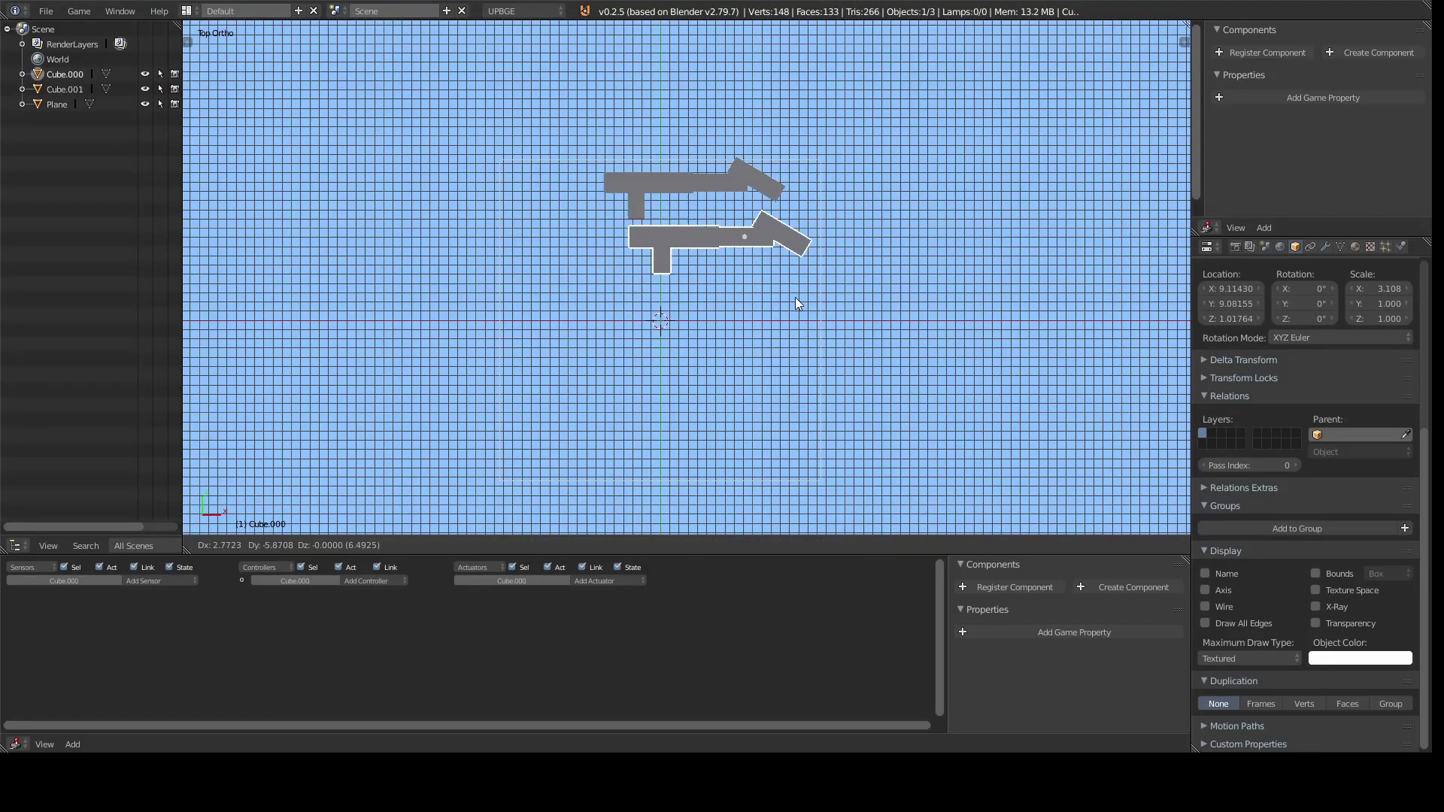
middle_drag(784, 292, 900, 194)
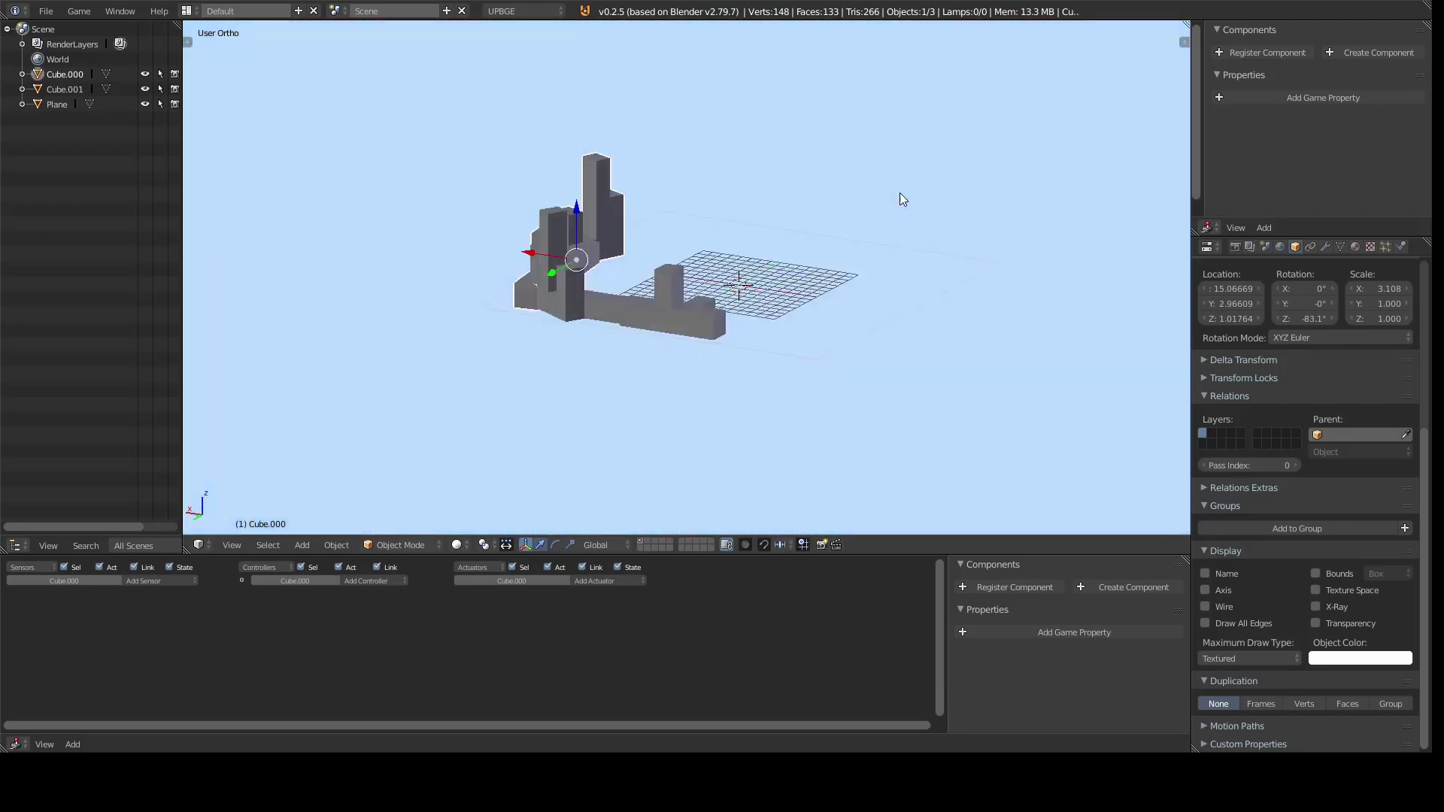
key(KP_7)
key(shift+d)
key(r)
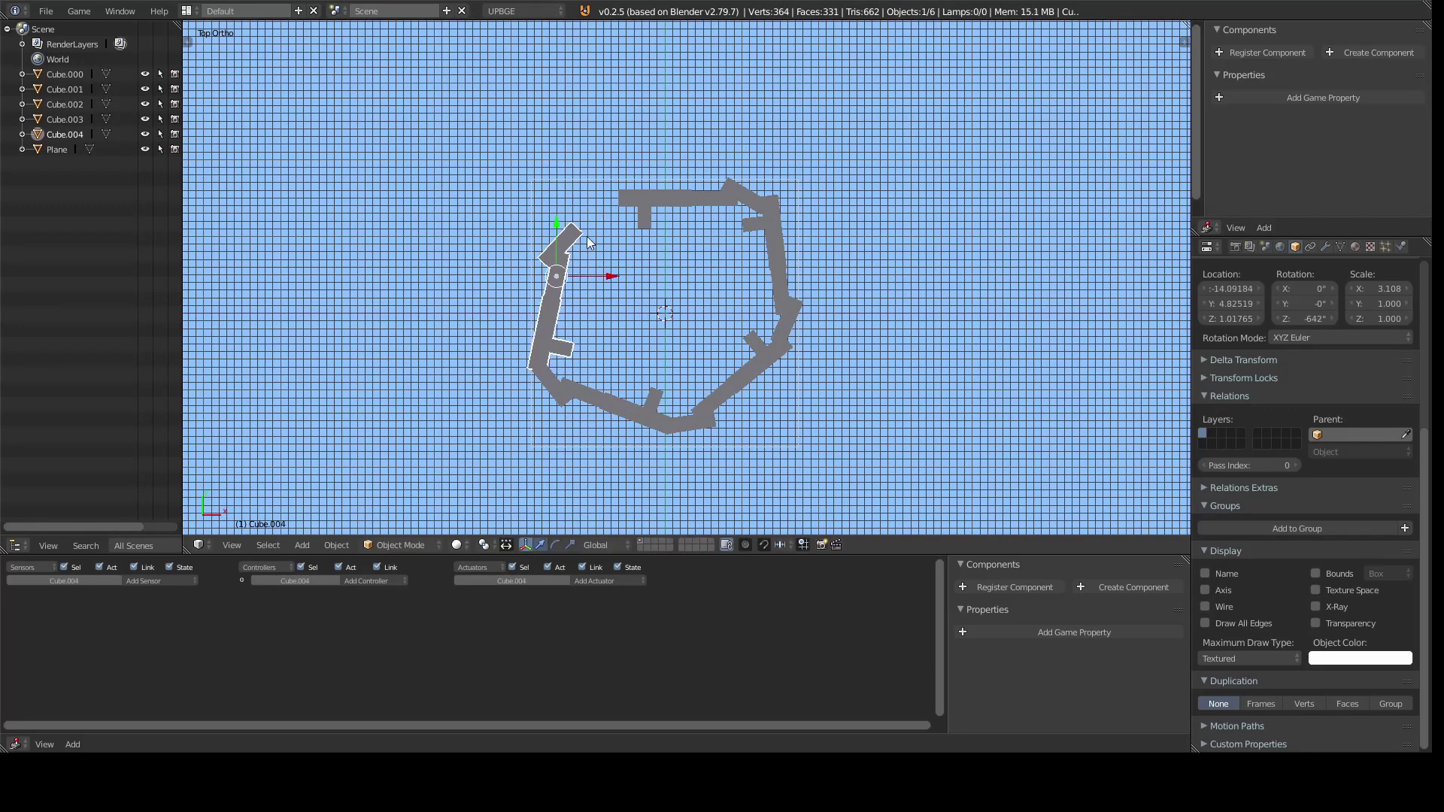
Step: Scale Cube.004 to 3.261 × 1.049 × 1.049 so it seals the wall ring
middle_drag(630, 411, 680, 235)
click(812, 280)
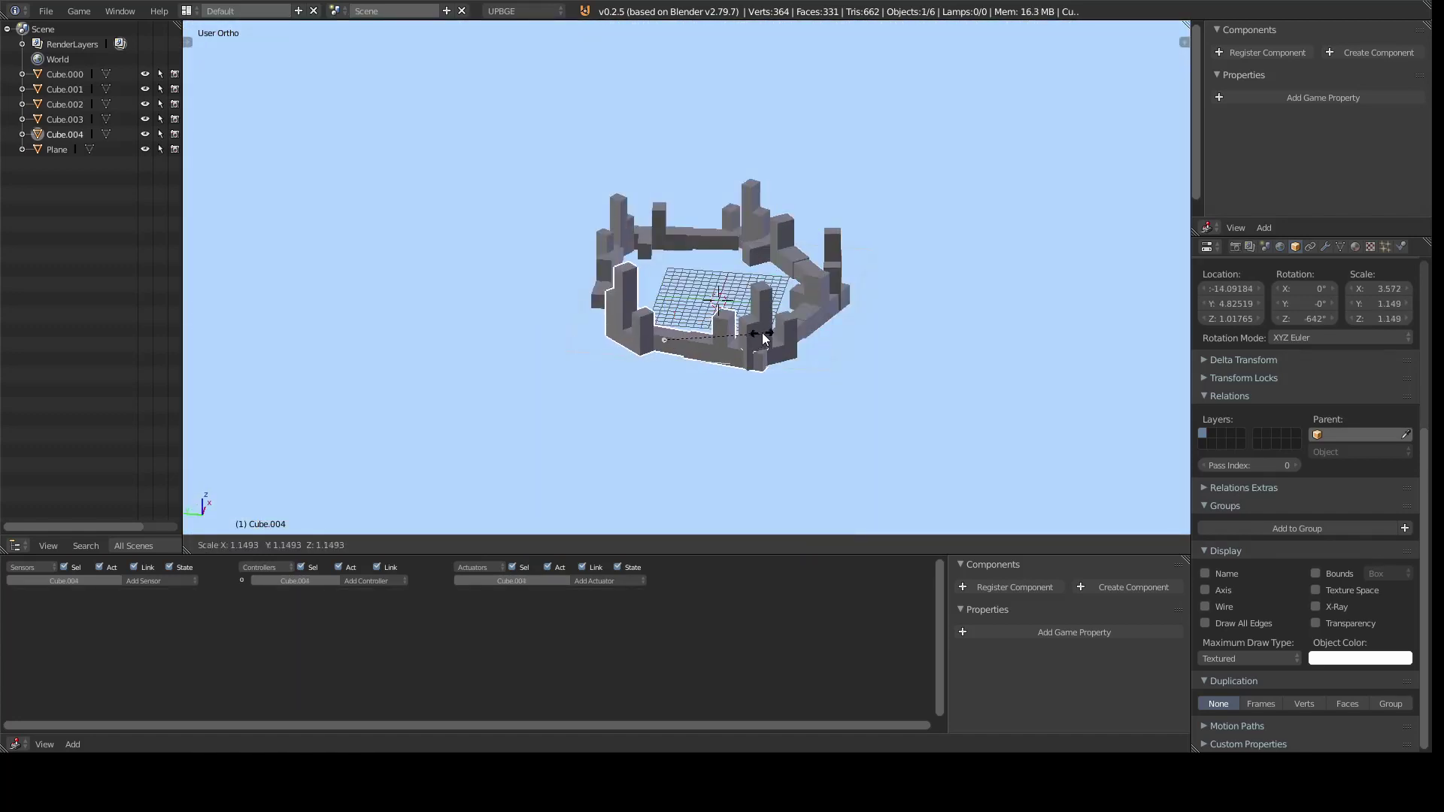
scroll(746, 364, up, 4)
mouse_move(746, 364)
middle_down()
mouse_move(430, 245)
mouse_move(683, 267)
mouse_move(811, 408)
mouse_move(949, 247)
middle_up()
Step: Extrude a top face of the left wall piece upward into a tower
right_click(430, 245)
key(Tab)
right_click(877, 381)
key(e)
click(950, 246)
key(Tab)
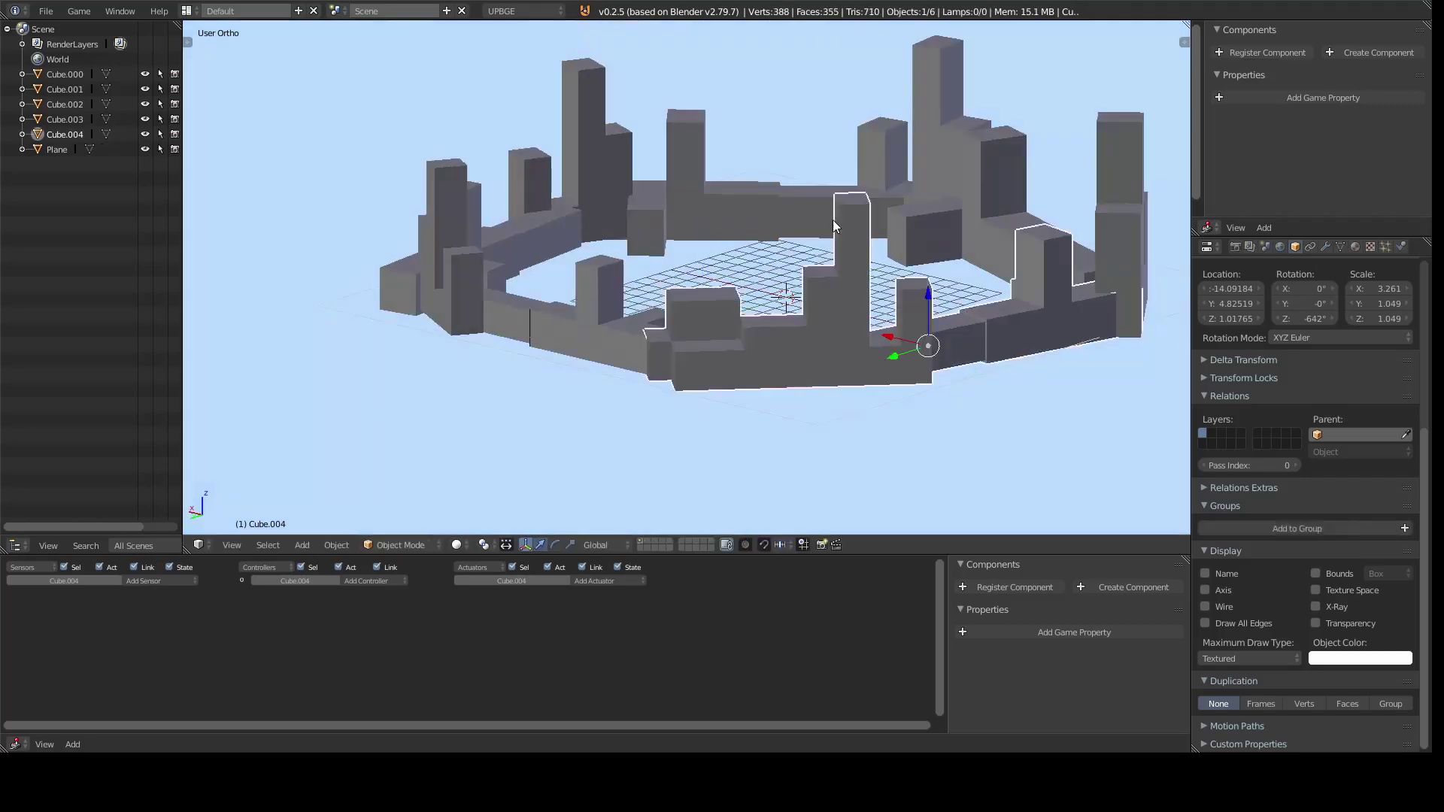
middle_drag(833, 220, 828, 372)
shift+right_click(827, 372)
key(KP_7)
Step: Cancel the stray rotation and set the ground plane's Maximum Draw Type back to Textured
scroll(740, 285, down, 2)
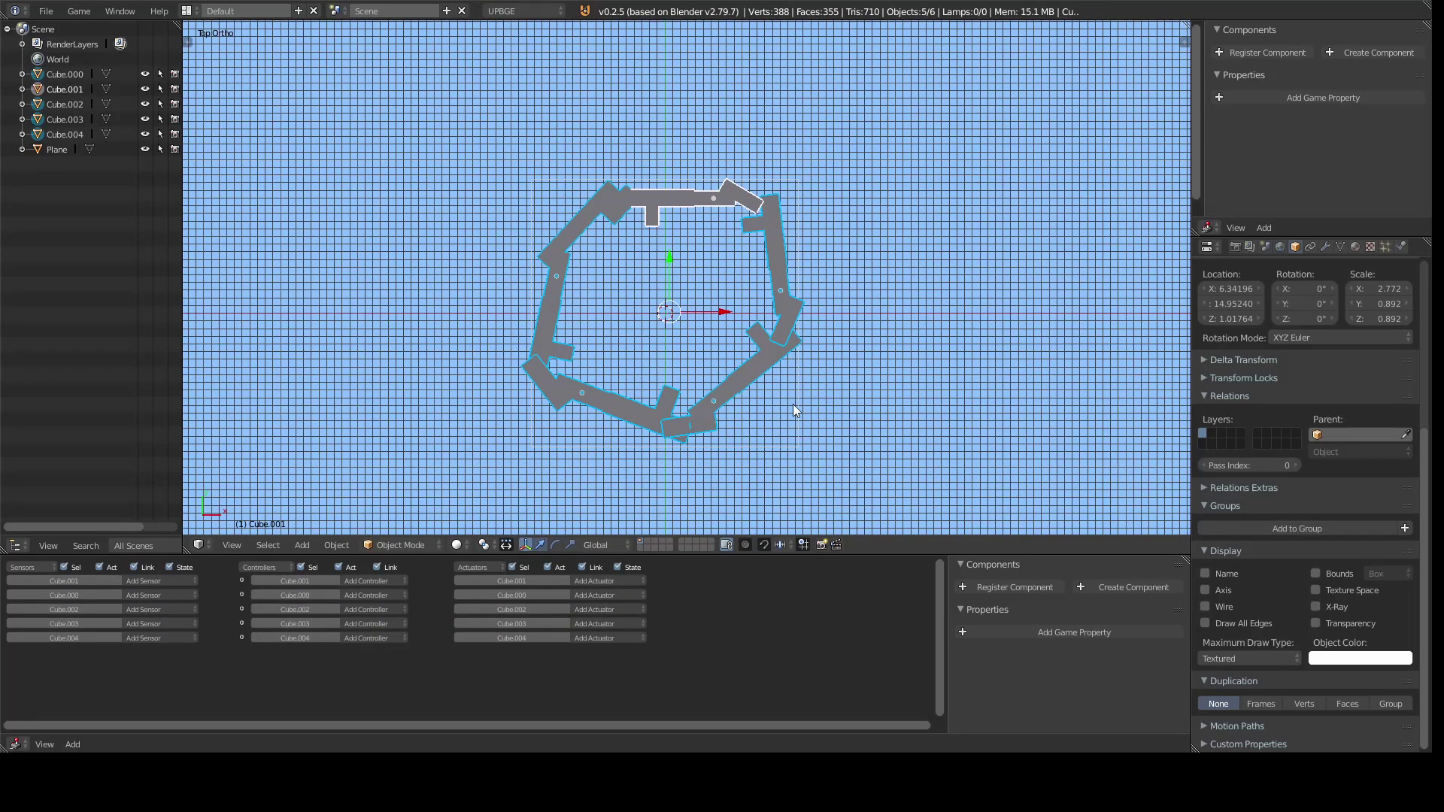
key(r)
key(Escape)
scroll(823, 205, up, 1)
right_click(823, 205)
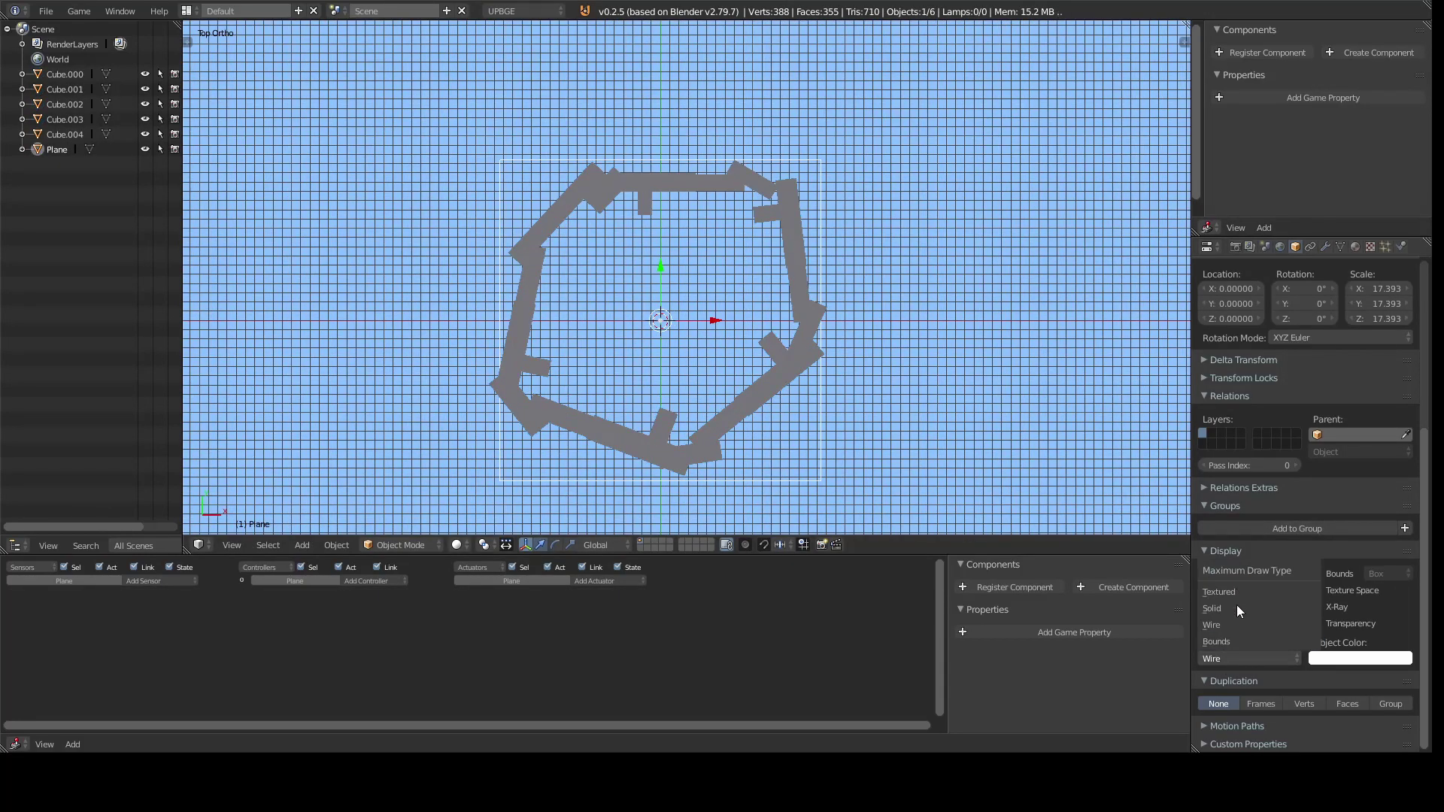
click(1218, 592)
Step: Give the ground plane a new material with a green diffuse colour
middle_drag(752, 452, 625, 578)
scroll(747, 338, up, 3)
click(1355, 247)
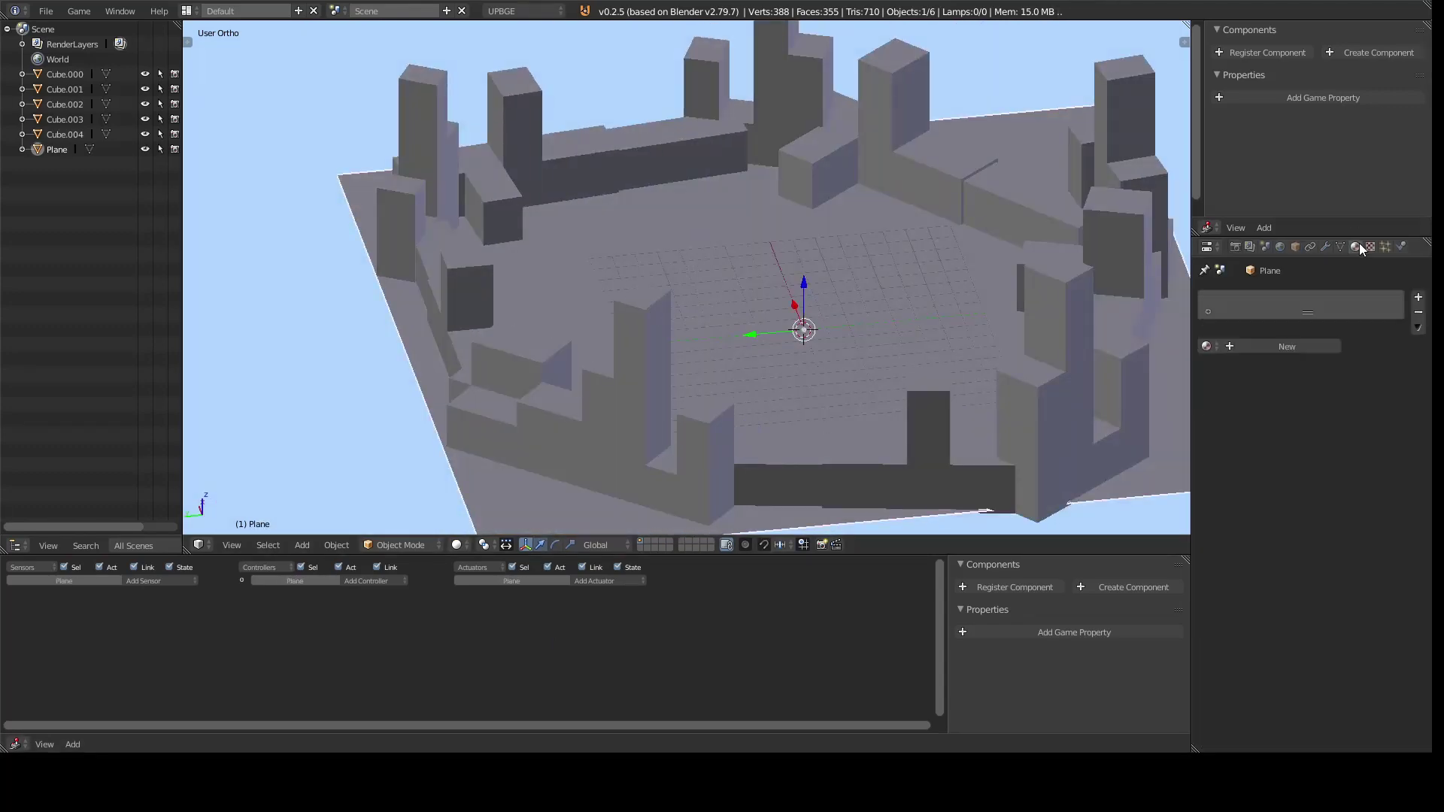
click(1278, 346)
click(1248, 530)
click(1234, 378)
scroll(768, 340, down, 3)
Step: Join all wall pieces into one object with Ctrl+J and set its origin to geometry
right_click(829, 204)
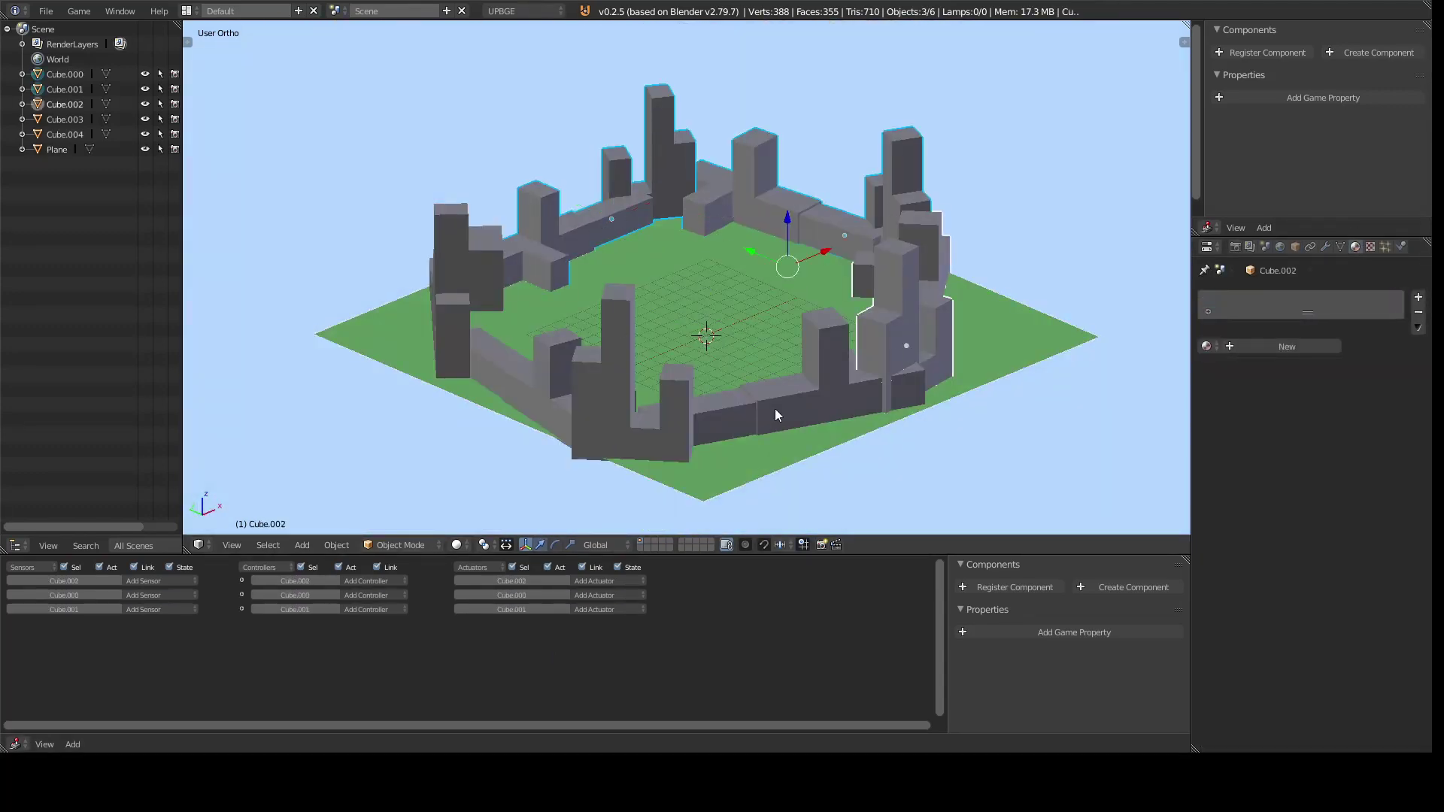
middle_drag(775, 408, 662, 361)
key(ctrl+j)
click(336, 545)
click(561, 446)
scroll(751, 244, up, 3)
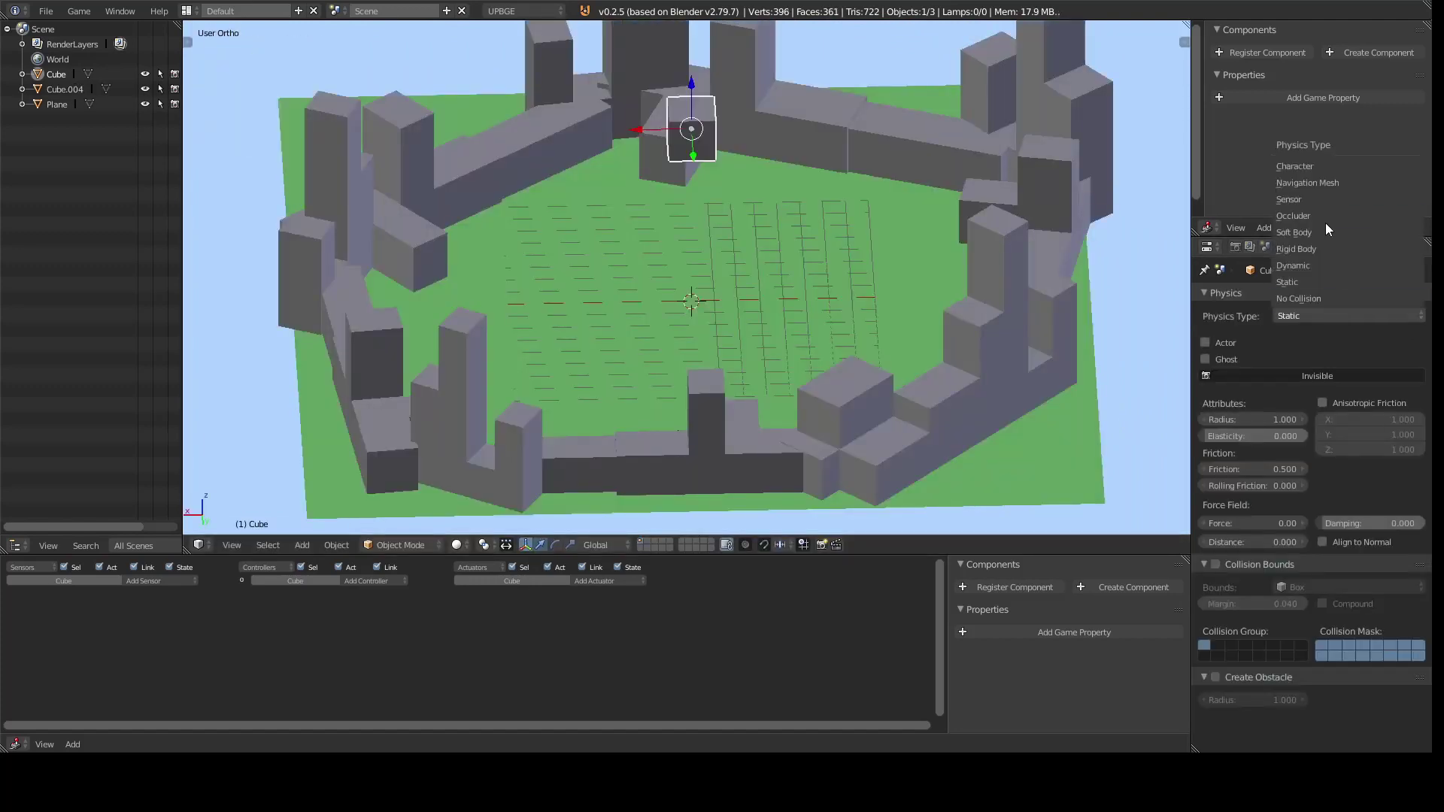
Step: Review the scene and world settings, then test-play the level in the viewport and stop it
click(1266, 247)
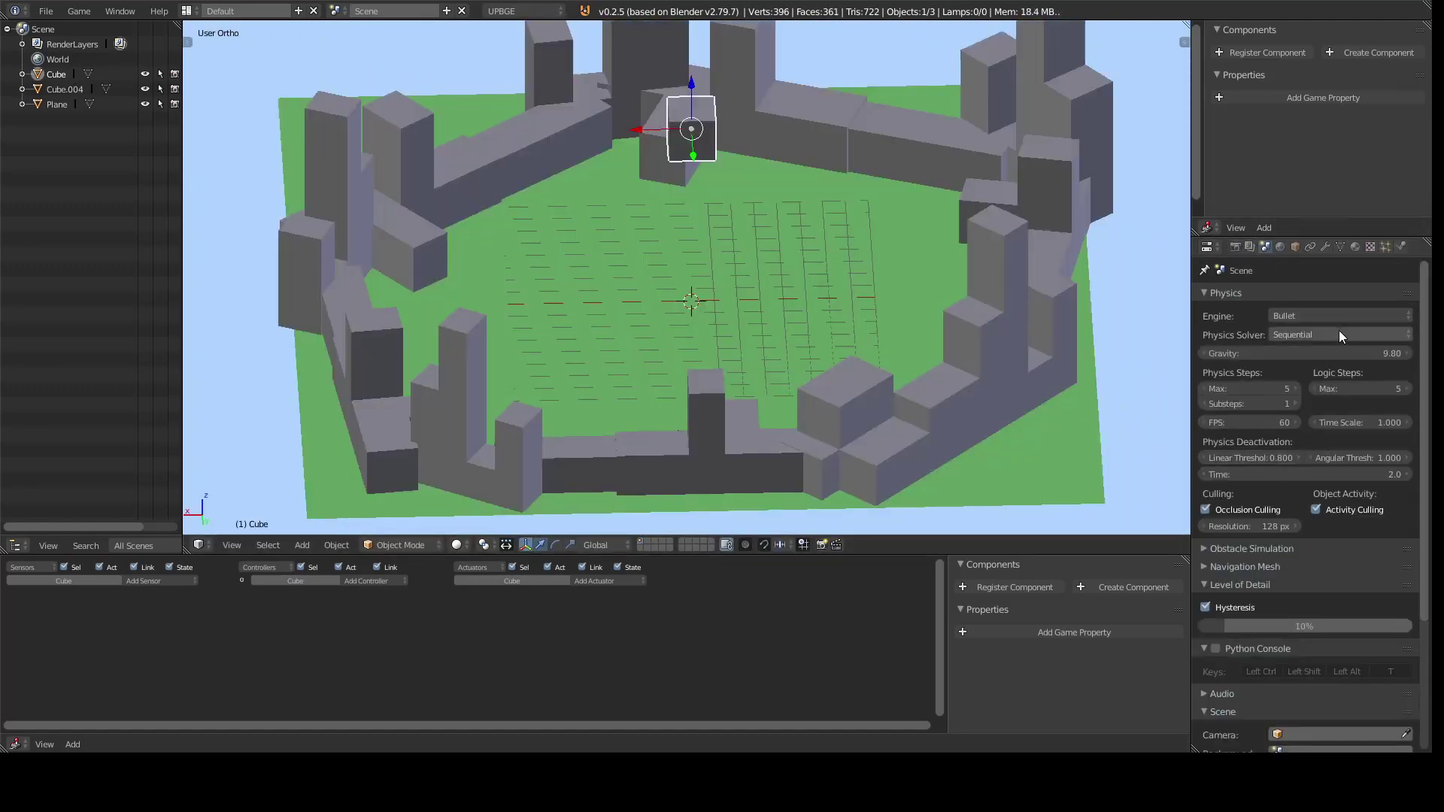
click(1280, 246)
key(p)
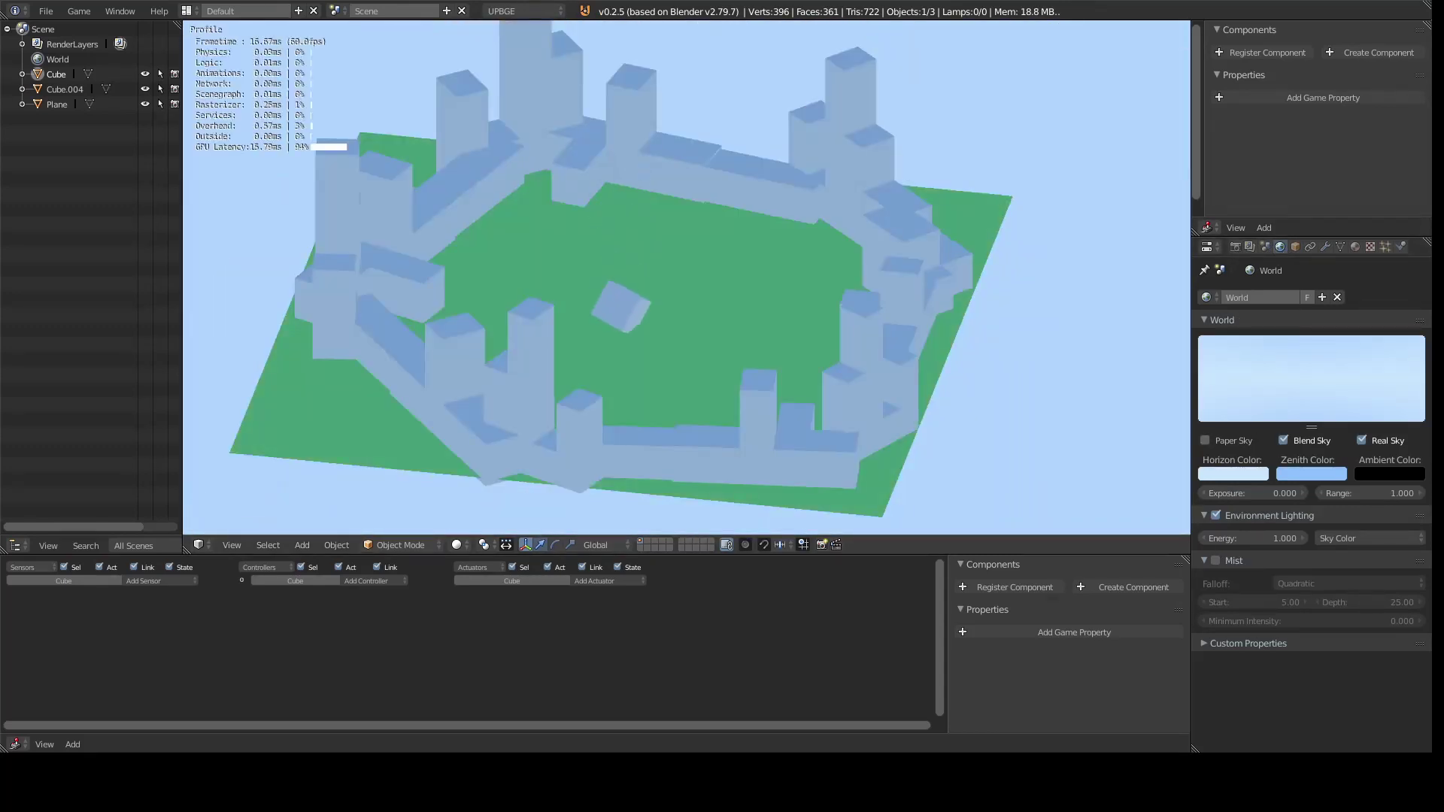
key(Escape)
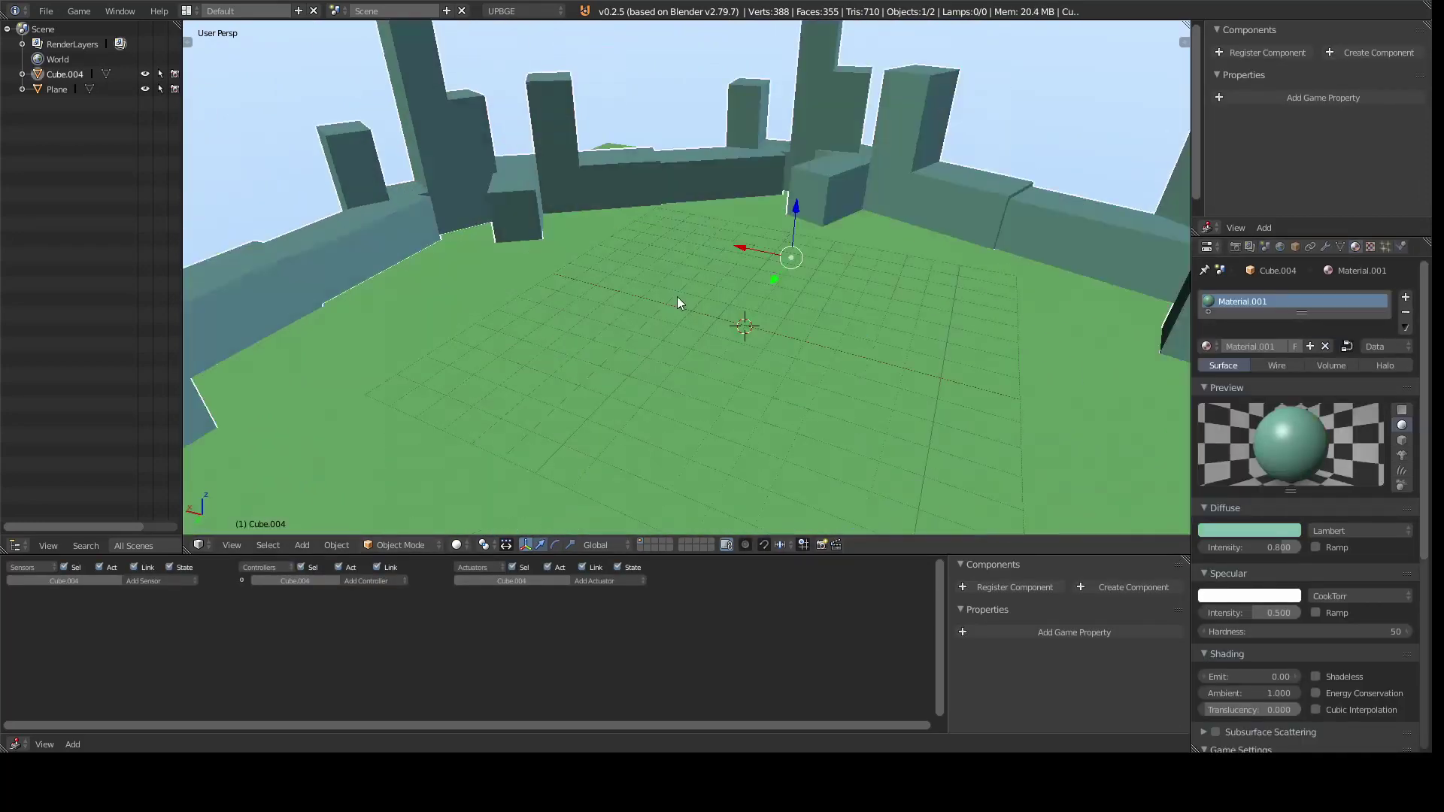
Step: Add a new cube mesh to start the central keep
key(shift+a)
click(933, 353)
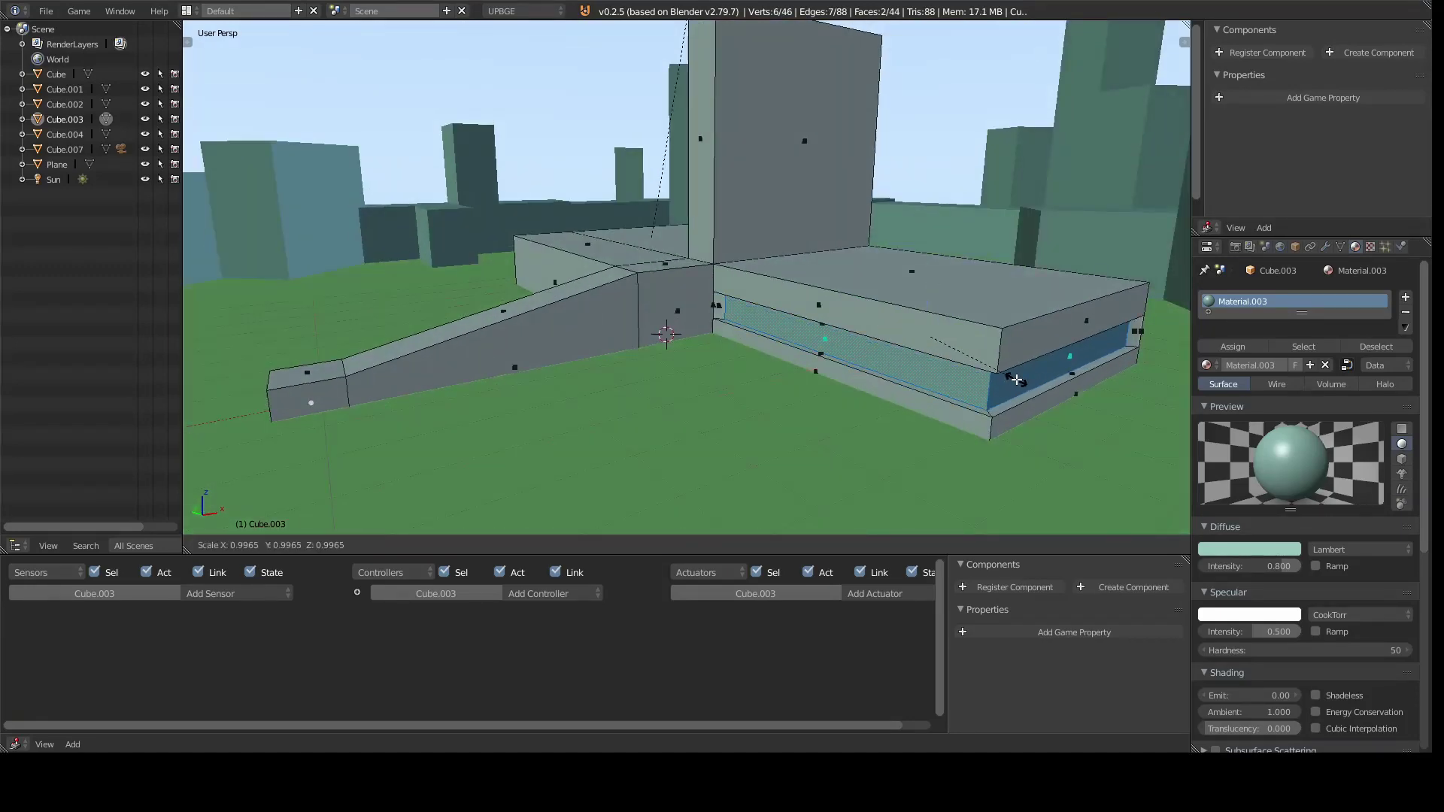
Step: Resize the keep block, undo a mesh change, and raise the selected vertices along Z
click(1021, 378)
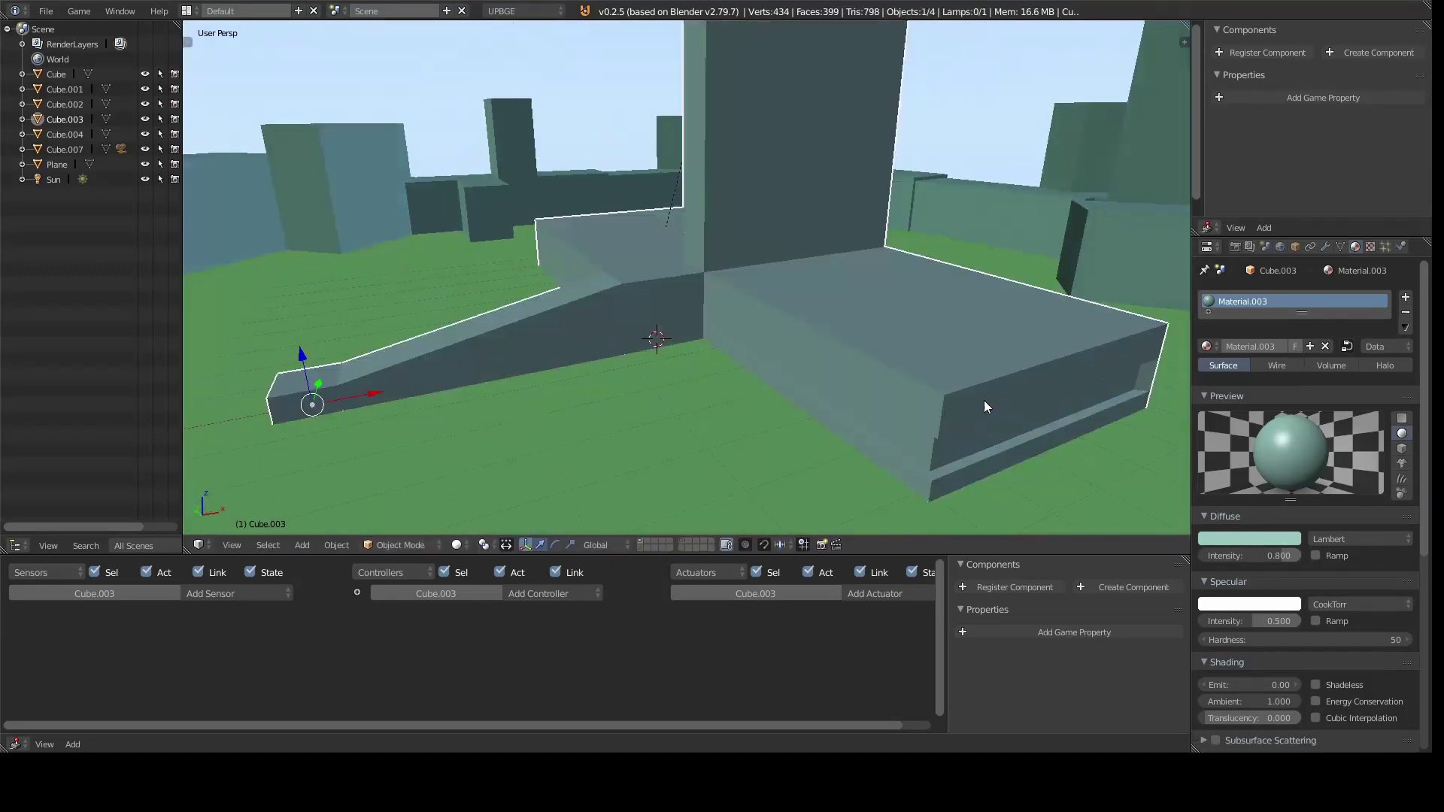
key(ctrl+z)
key(g)
key(z)
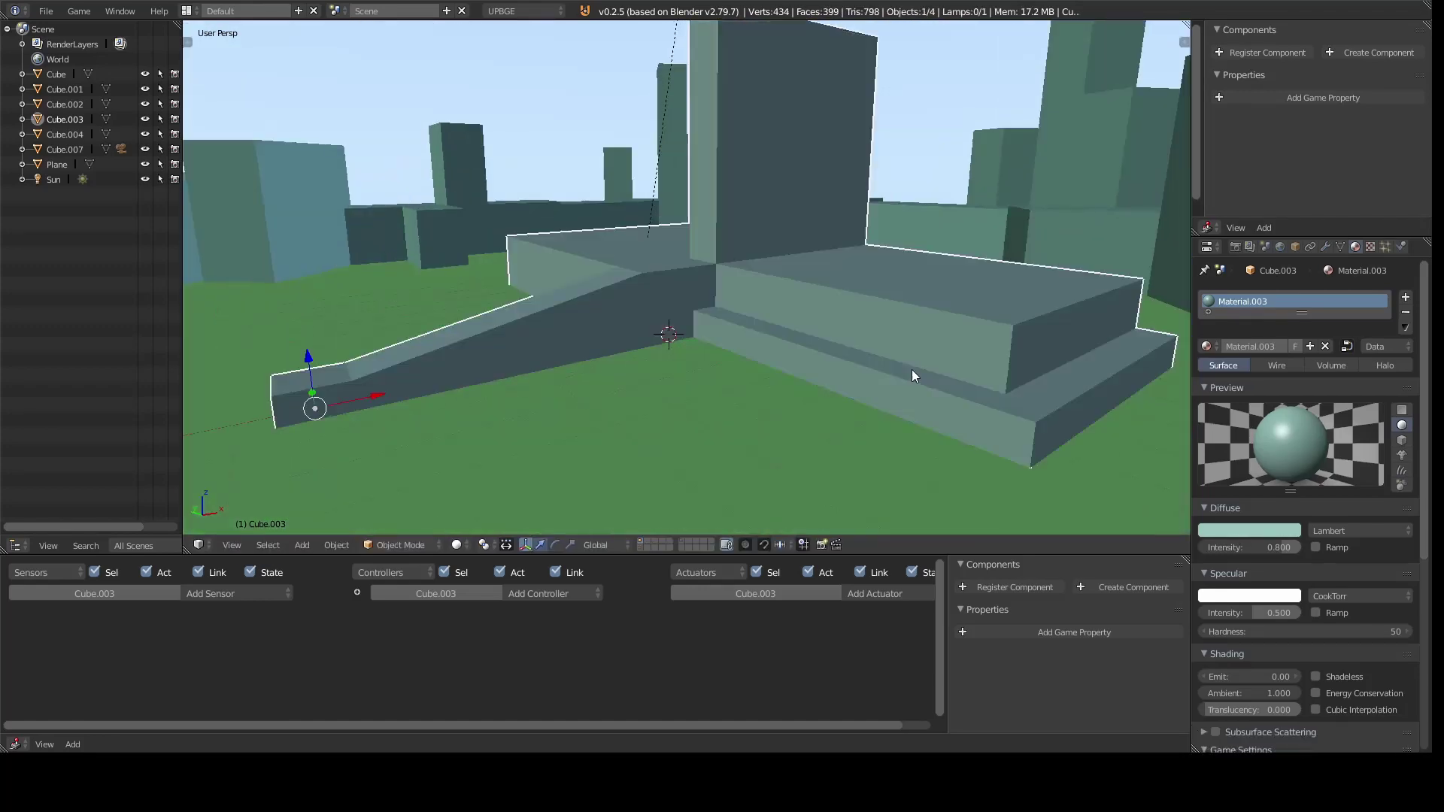
mouse_move(915, 376)
middle_down()
mouse_move(714, 318)
mouse_move(776, 392)
middle_up()
key(Tab)
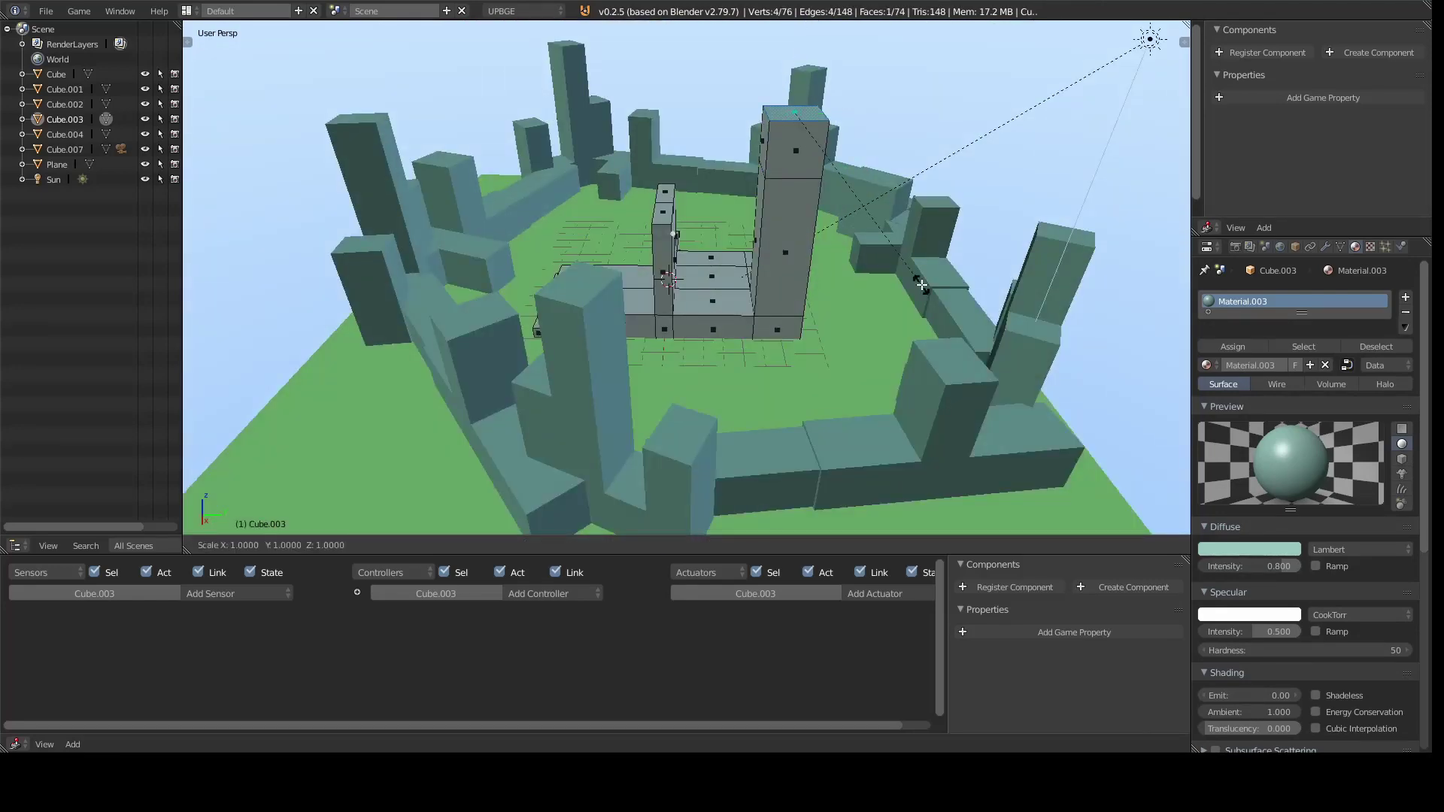
scroll(791, 255, up, 5)
Step: Add an edge-slid loop cut to the keep's tower
mouse_move(791, 254)
middle_down()
mouse_move(752, 301)
mouse_move(799, 70)
middle_up()
right_click(669, 248)
key(ctrl+r)
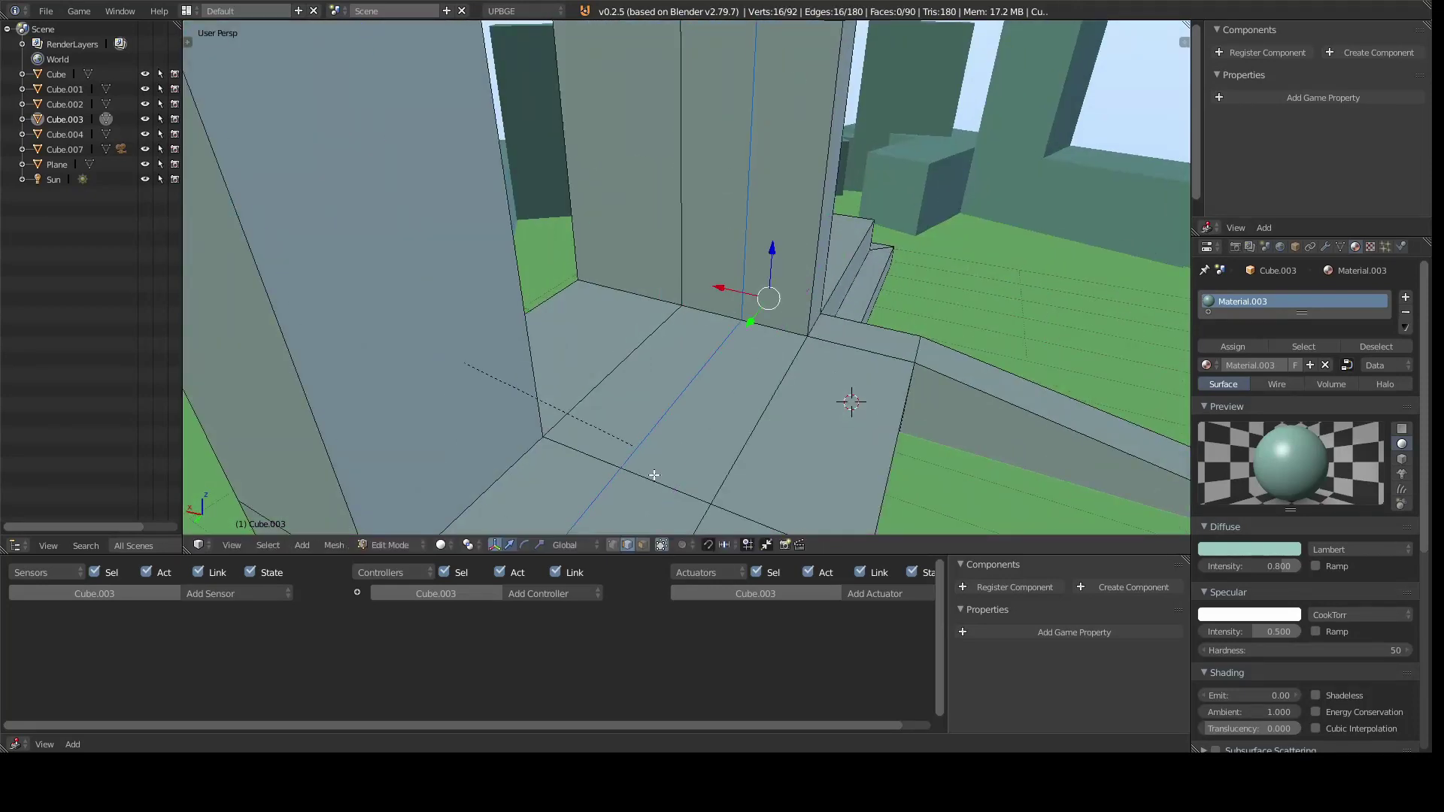
key(Escape)
key(3)
mouse_move(826, 182)
middle_down()
mouse_move(499, 177)
mouse_move(684, 297)
mouse_move(859, 314)
mouse_move(770, 335)
mouse_move(733, 422)
middle_up()
key(Tab)
key(Tab)
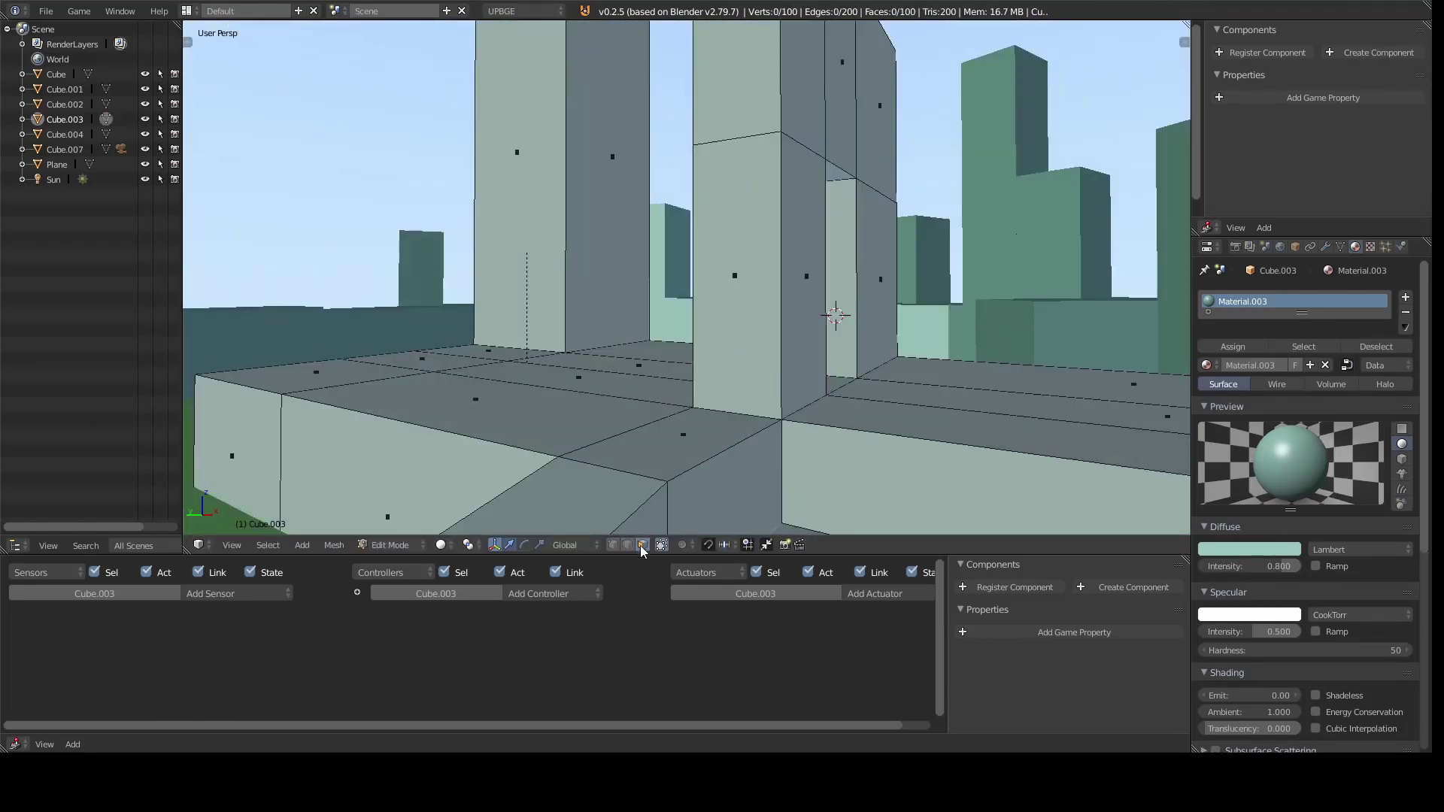
click(796, 356)
Step: Move a small face on the keep, then extrude two selected faces
mouse_move(796, 357)
middle_down()
mouse_move(607, 390)
mouse_move(814, 381)
mouse_move(895, 394)
mouse_move(710, 398)
mouse_move(677, 361)
mouse_move(937, 379)
mouse_move(722, 406)
mouse_move(425, 288)
middle_up()
right_click(607, 390)
click(588, 365)
key(3)
right_click(676, 414)
shift+right_click(426, 288)
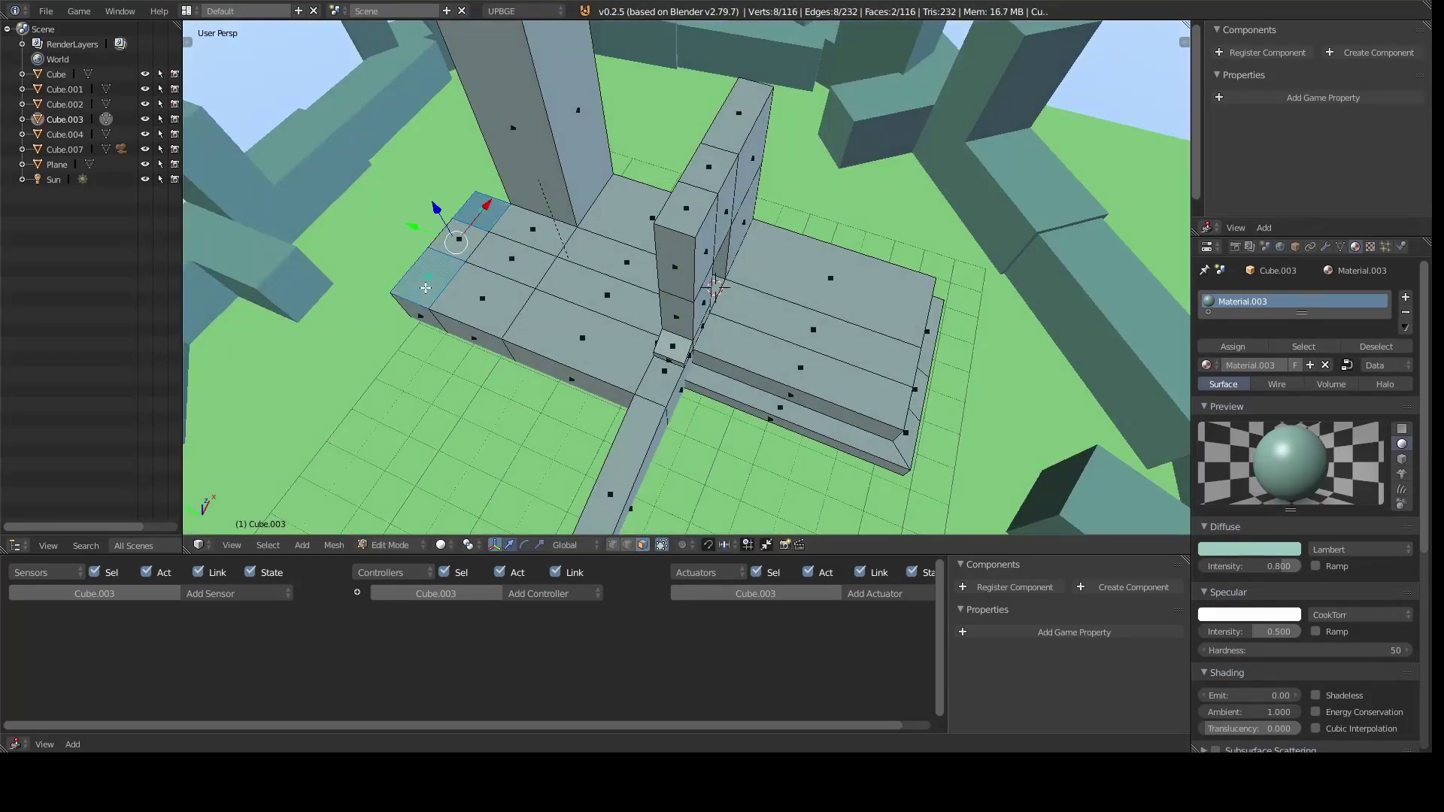
key(e)
click(412, 90)
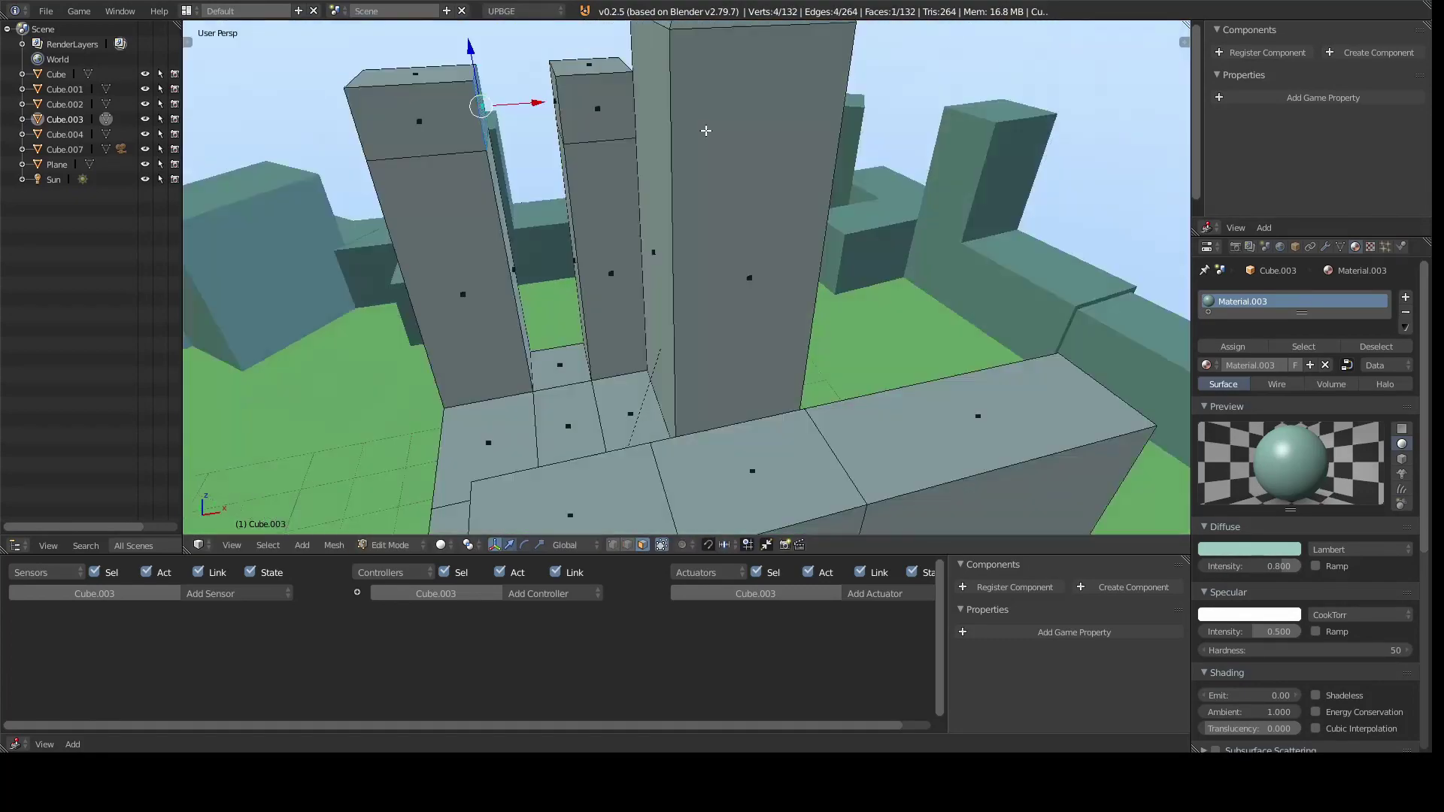
Step: Fill the gap around the selected edge loop with a new face
mouse_move(412, 90)
middle_down()
mouse_move(529, 202)
mouse_move(677, 143)
mouse_move(692, 165)
mouse_move(338, 304)
middle_up()
alt+right_click(707, 132)
key(f)
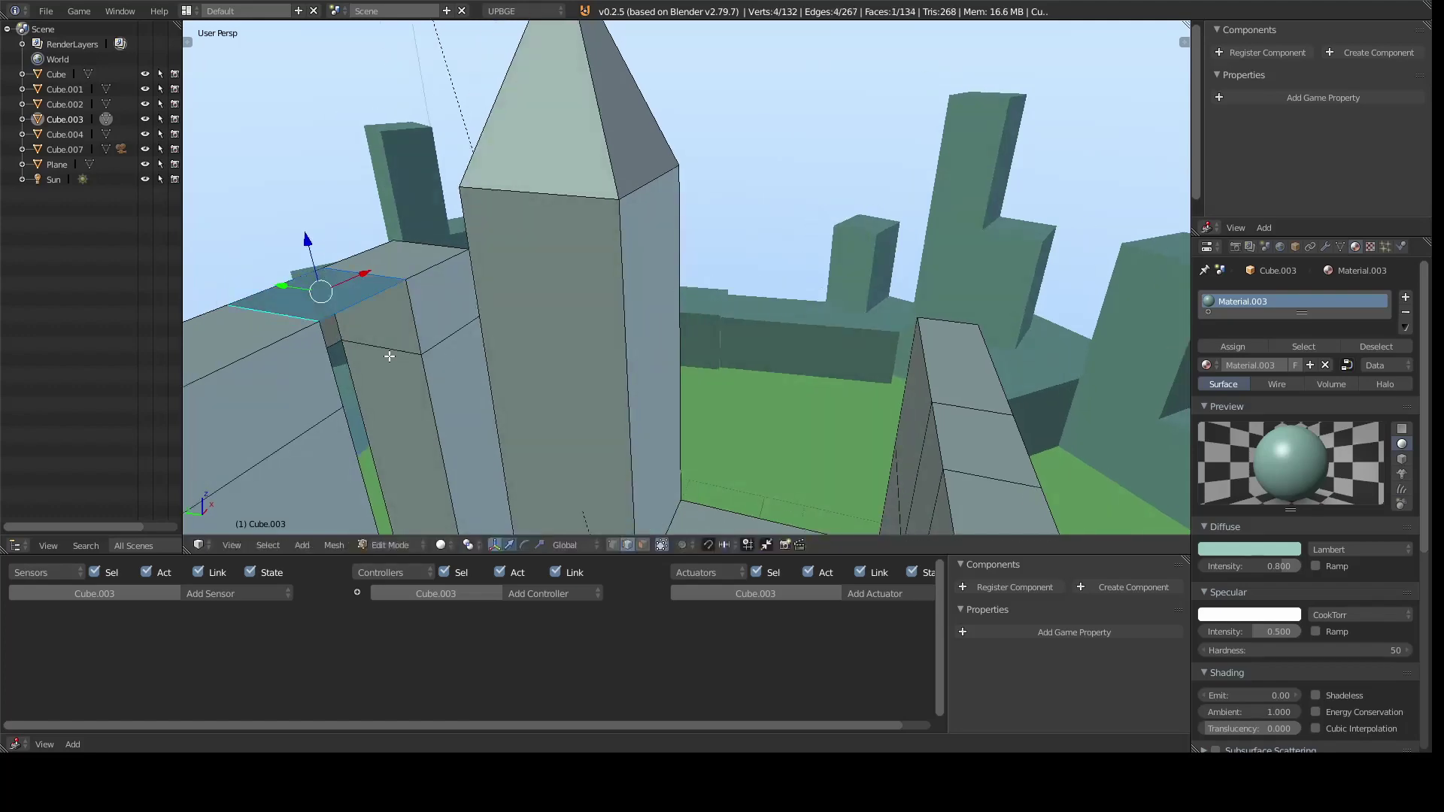
mouse_move(390, 356)
middle_down()
mouse_move(775, 264)
mouse_move(877, 256)
mouse_move(469, 202)
middle_up()
key(Tab)
key(Tab)
Step: Loop-cut the walls and delete the selected wall faces to open a window
key(ctrl+r)
middle_drag(457, 415, 526, 338)
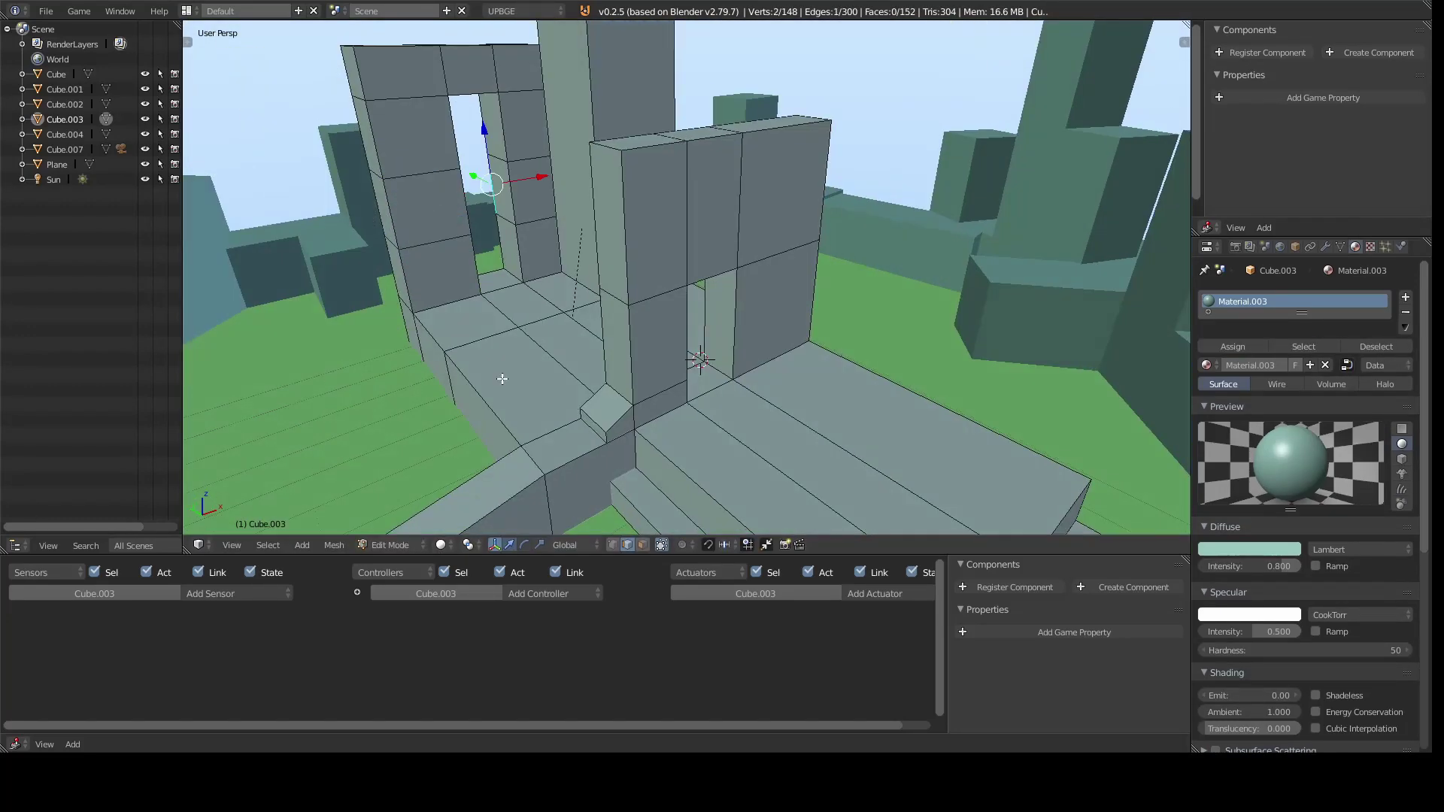
scroll(526, 338, up, 3)
scroll(542, 323, up, 3)
key(x)
click(550, 319)
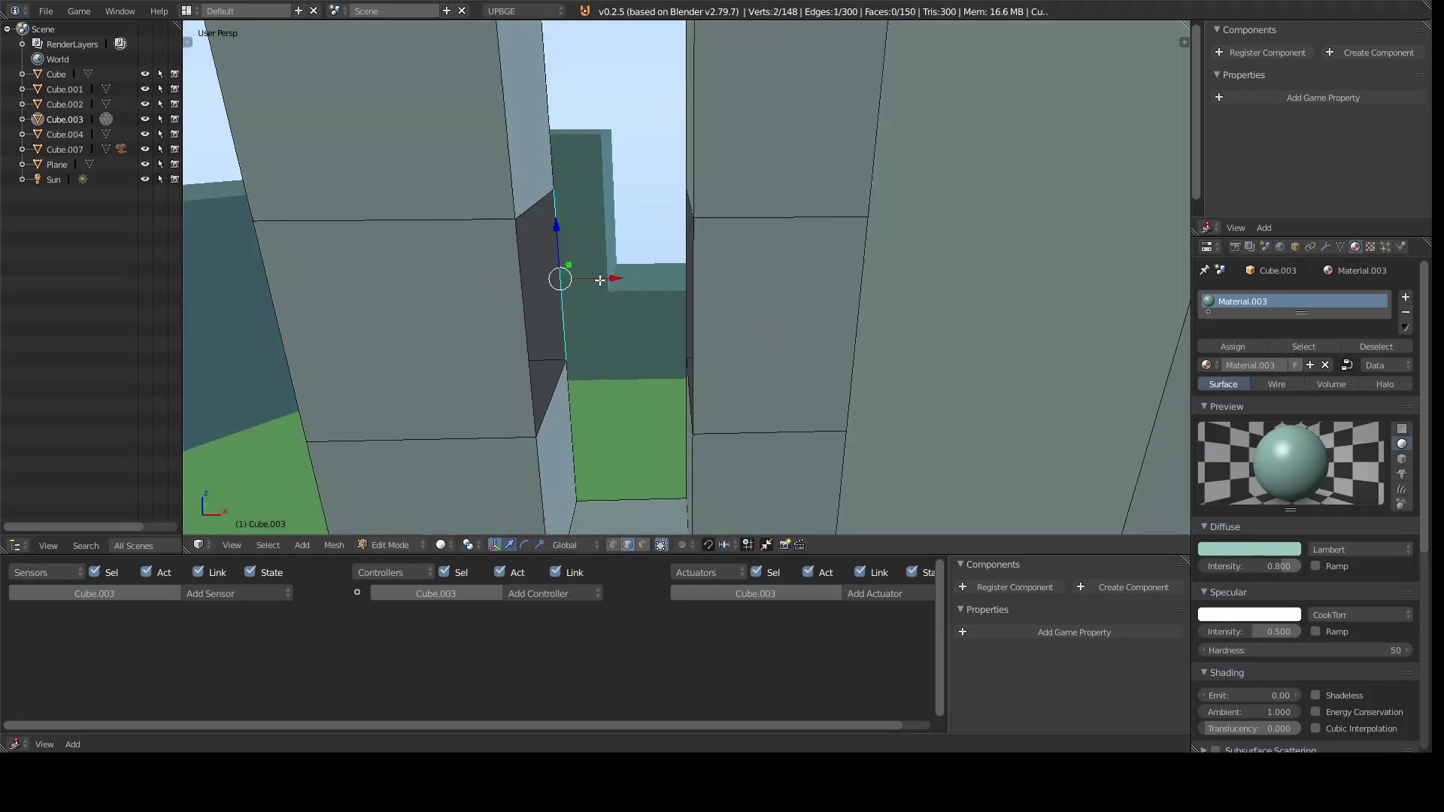
mouse_move(601, 280)
middle_down()
mouse_move(635, 268)
mouse_move(710, 371)
mouse_move(634, 335)
mouse_move(602, 300)
mouse_move(650, 349)
middle_up()
key(f)
Step: Return to Object Mode and orbit around the scene to inspect the new openings
key(Tab)
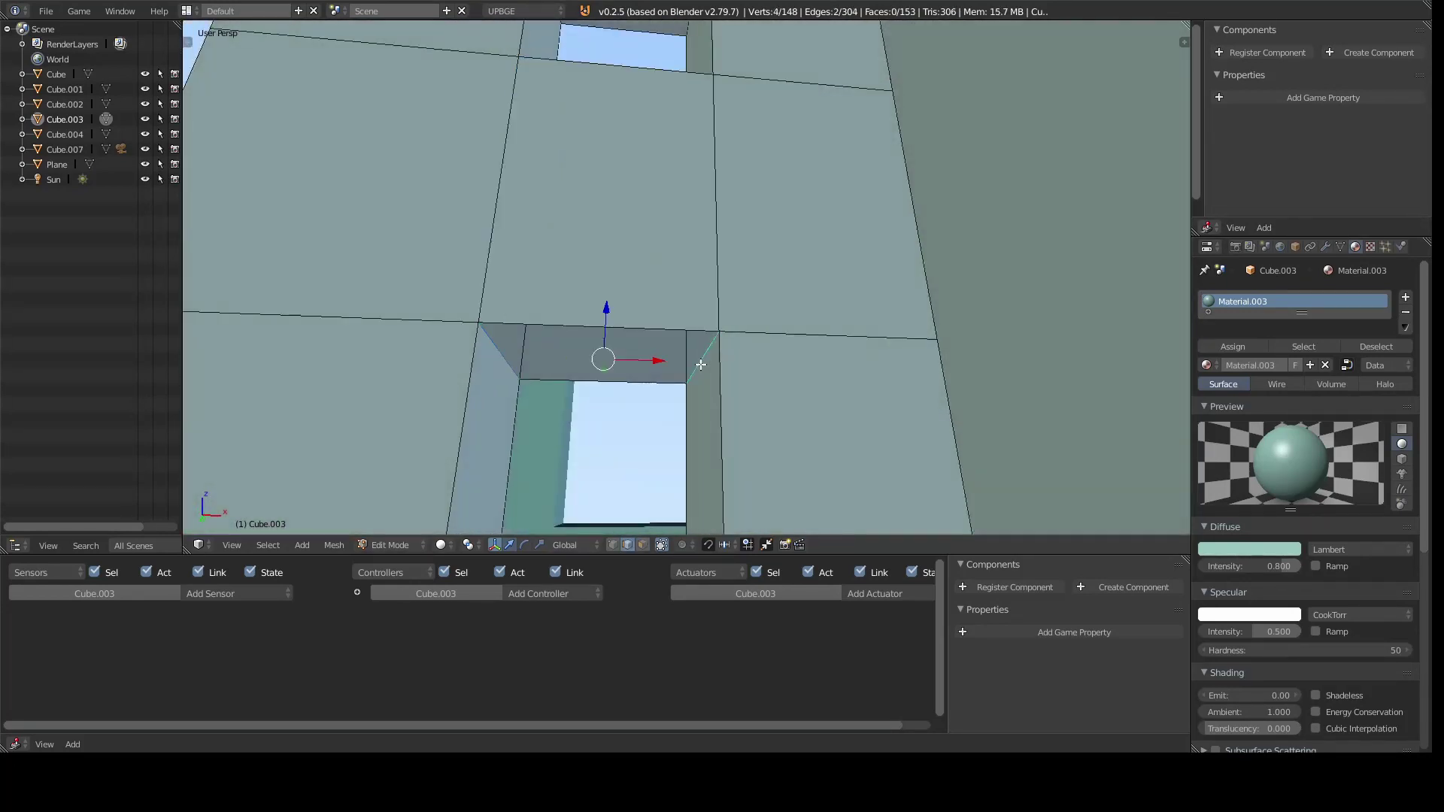
scroll(650, 349, down, 5)
mouse_move(838, 398)
middle_down()
mouse_move(844, 421)
mouse_move(813, 340)
mouse_move(786, 447)
mouse_move(653, 436)
middle_up()
scroll(812, 340, up, 5)
scroll(812, 340, down, 5)
scroll(786, 447, down, 2)
Step: Add a cube pillar beside the keep and give it the walls' Material.003
click(556, 436)
key(shift+a)
click(1208, 346)
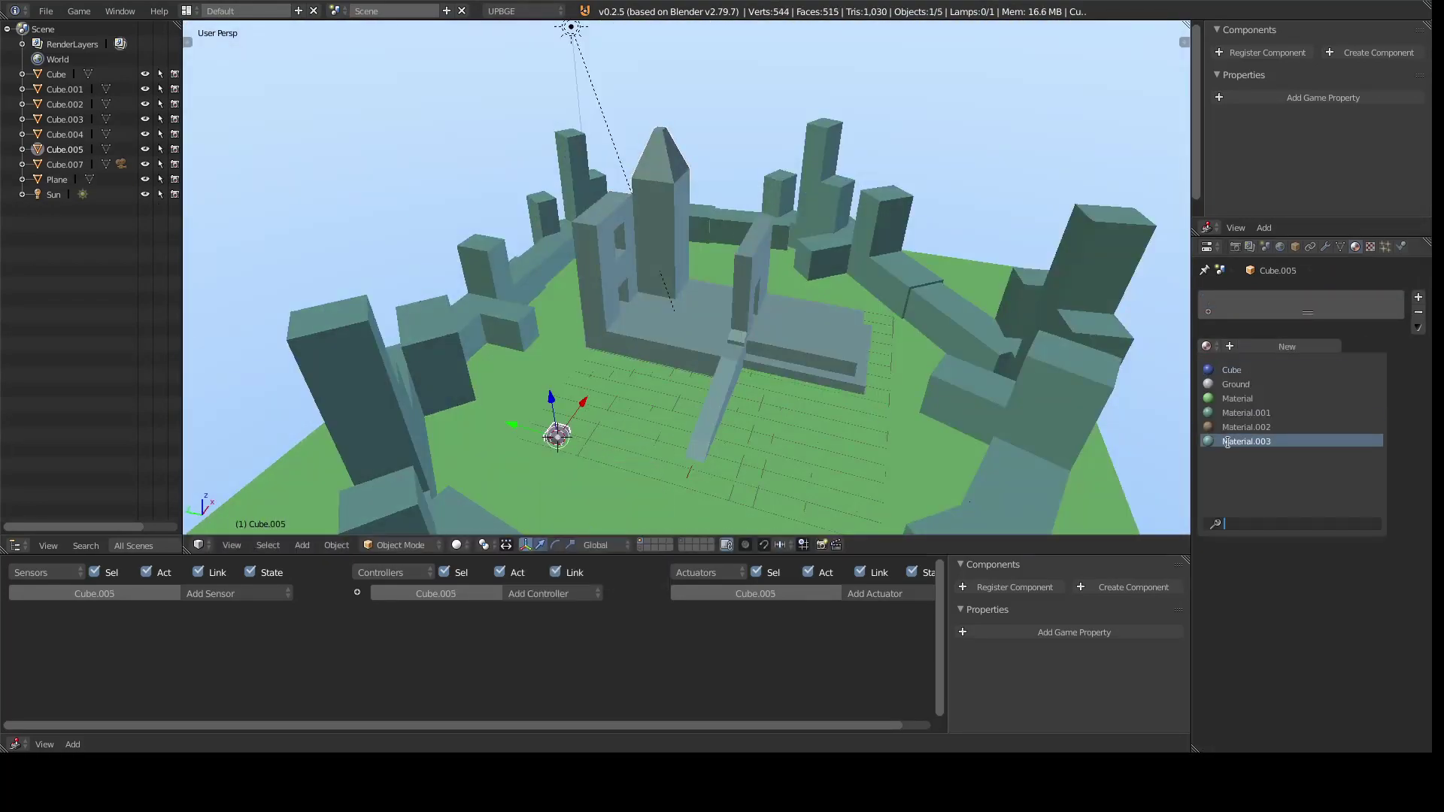
click(1241, 442)
scroll(512, 319, up, 4)
middle_drag(512, 319, 825, 148)
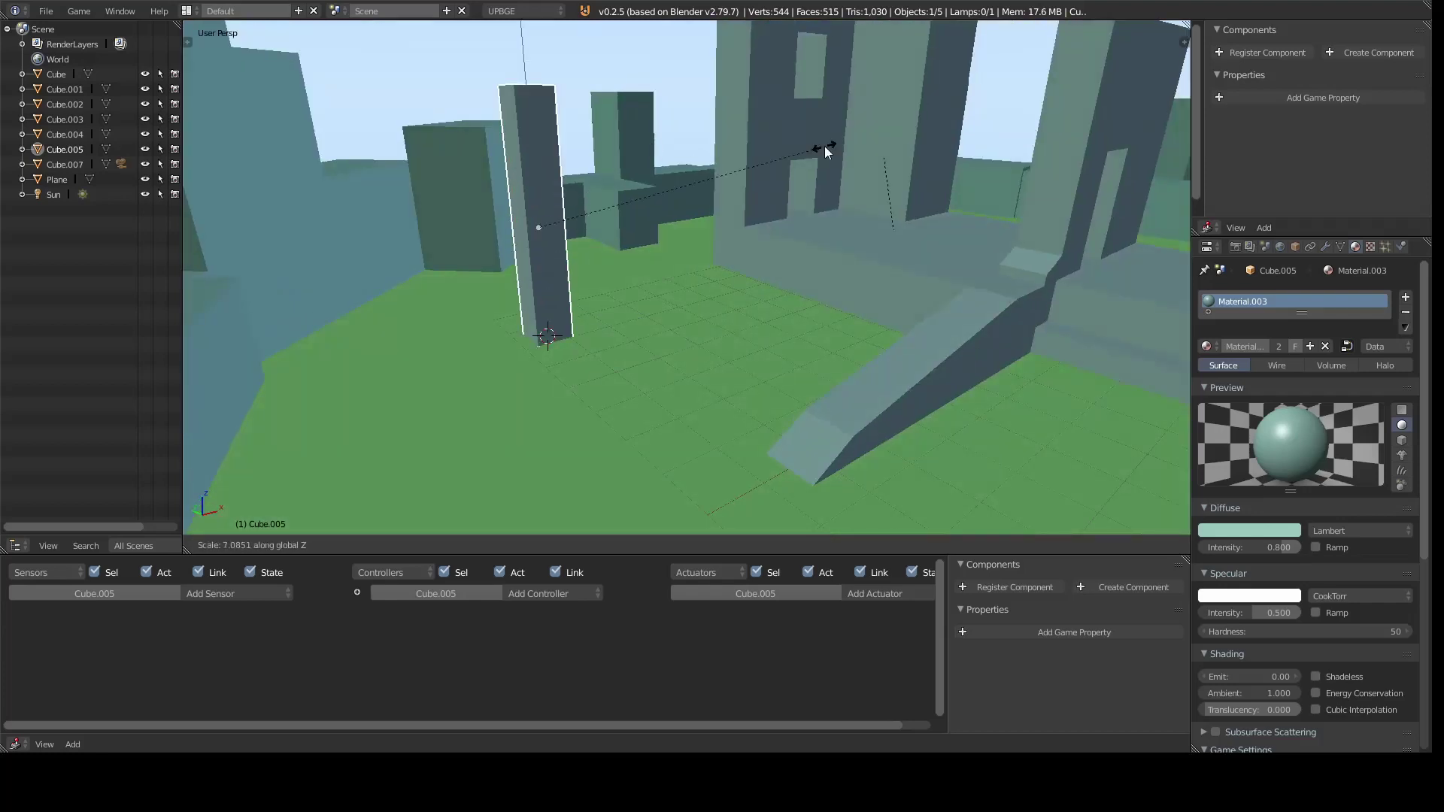
Step: Duplicate the pillar, rotate the copy 90° into a crossbeam and set it on the pillar tops
key(shift+d)
text(90)
key(Return)
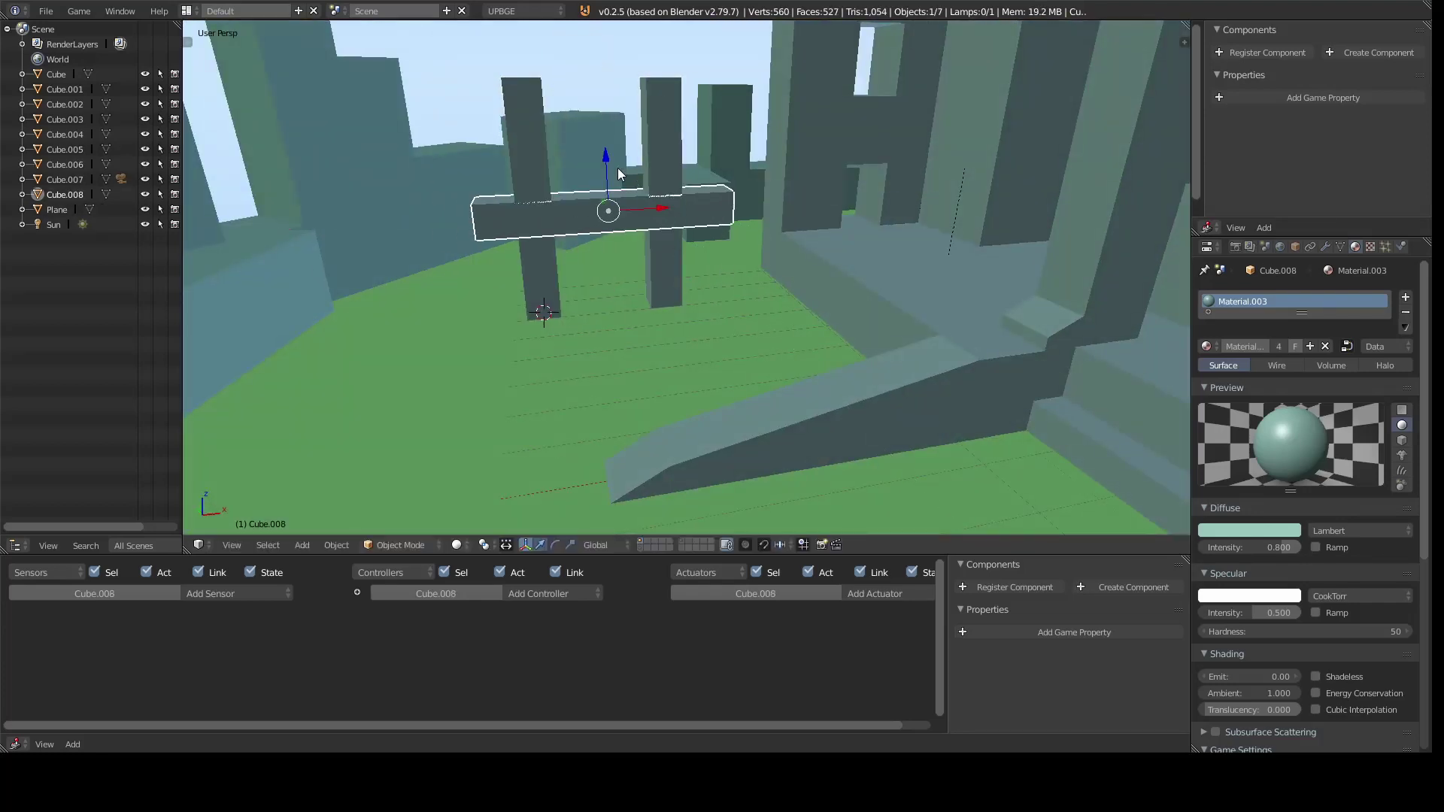
drag(606, 168, 711, 169)
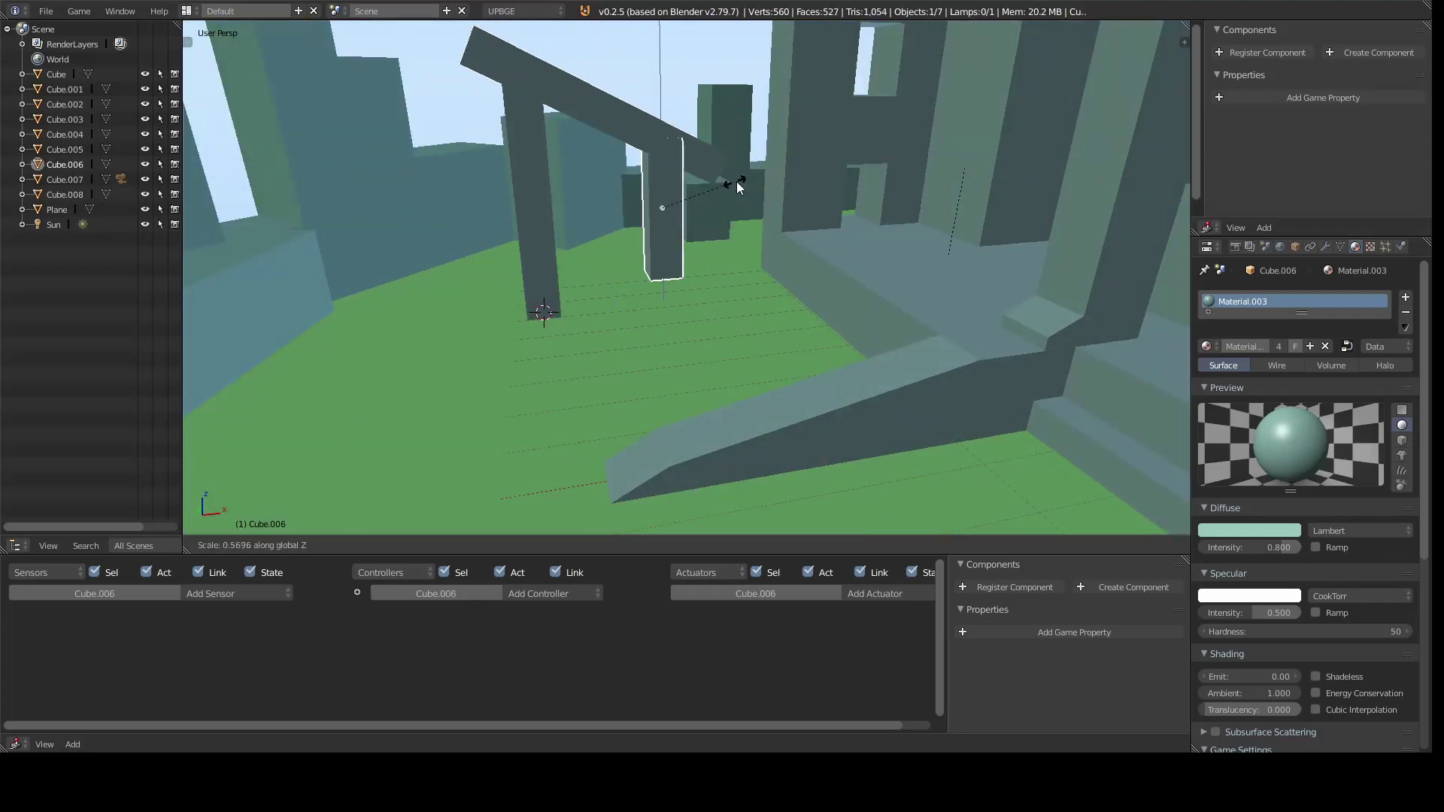
middle_drag(688, 195, 668, 269)
right_click(667, 269)
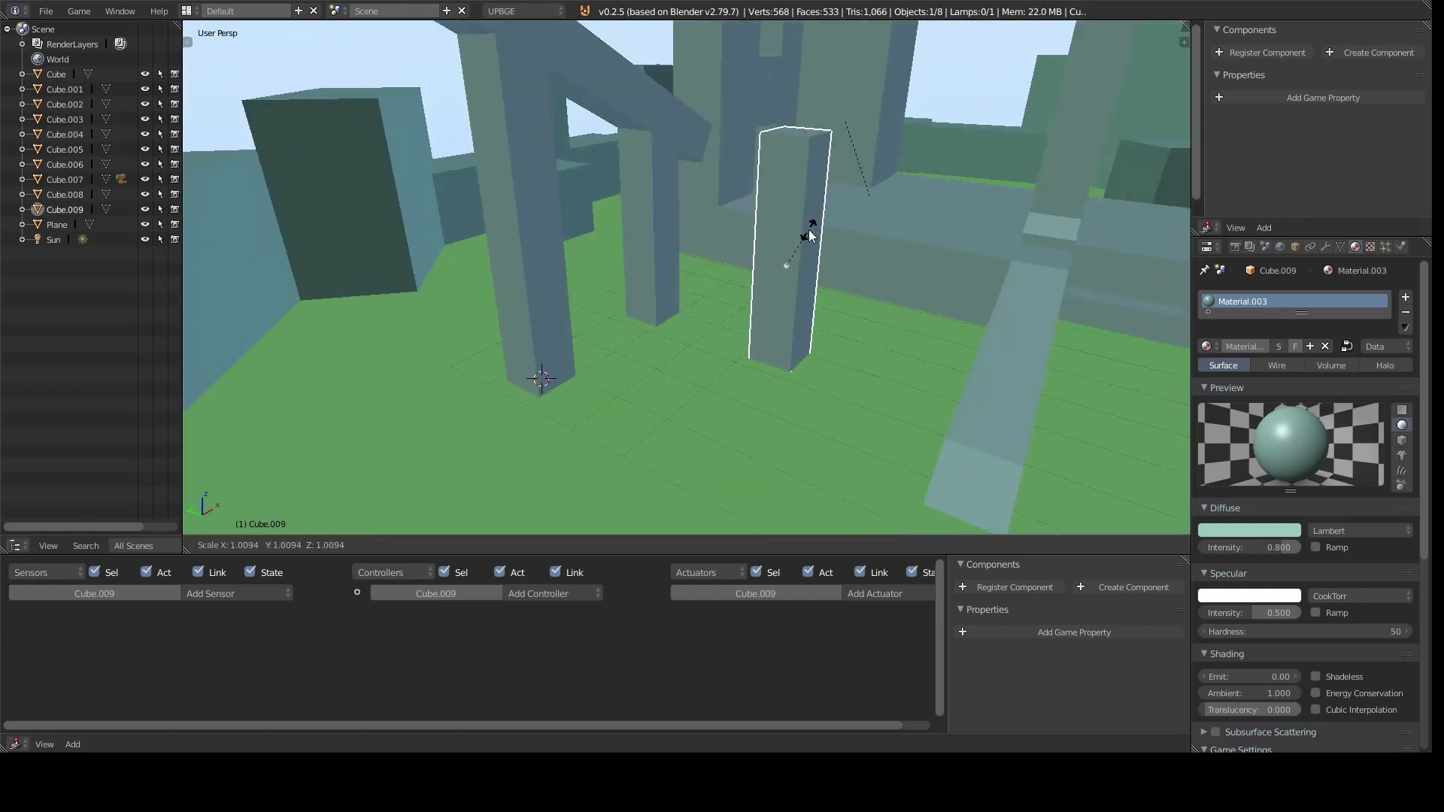
click(802, 249)
middle_drag(801, 250, 737, 174)
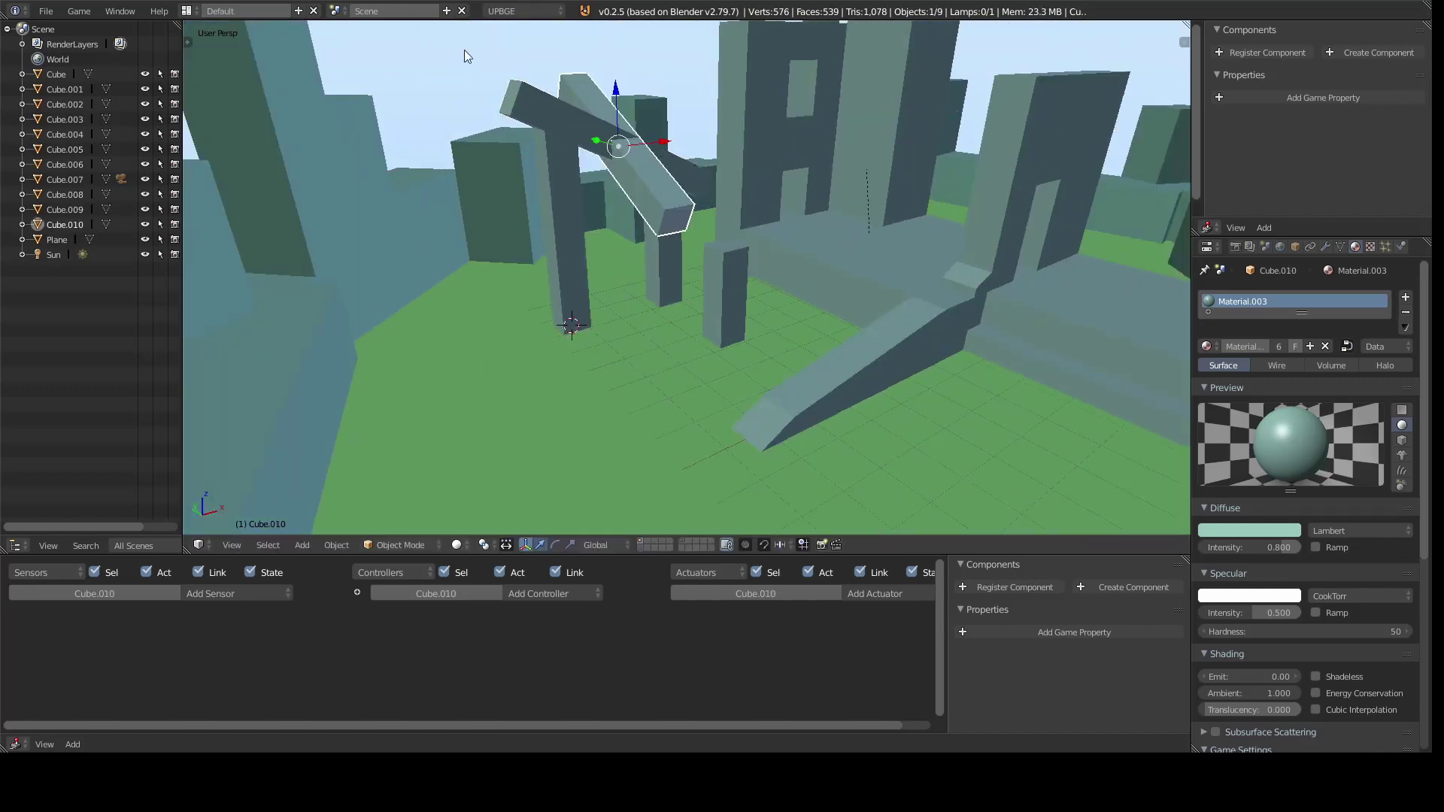
click(744, 184)
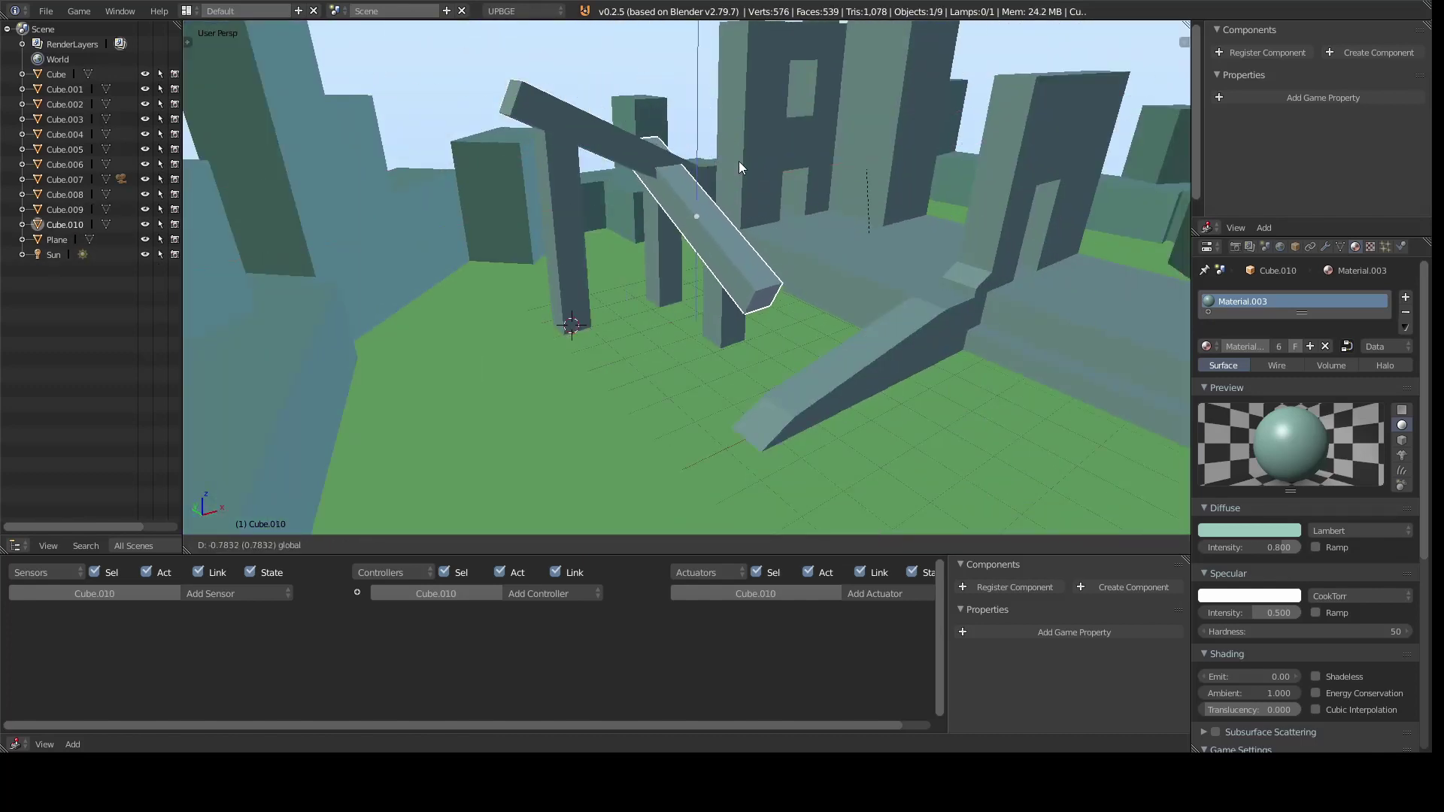
middle_drag(739, 161, 858, 203)
click(755, 84)
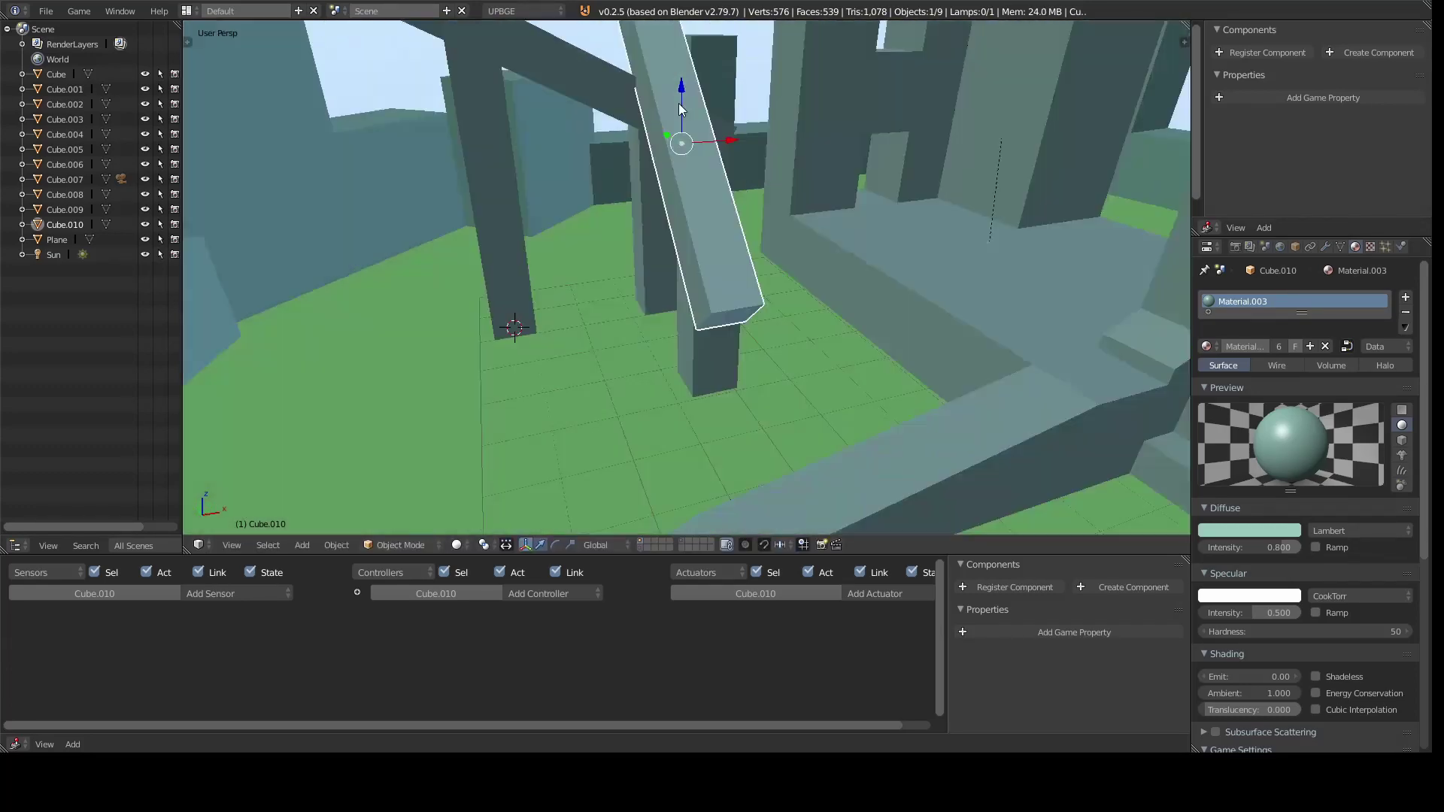
Step: Duplicate the beam along the Y axis to add another gate piece
scroll(860, 161, down, 5)
scroll(850, 273, up, 5)
mouse_move(692, 224)
middle_down()
mouse_move(786, 268)
mouse_move(805, 299)
mouse_move(752, 162)
mouse_move(764, 278)
middle_up()
key(shift+d)
key(y)
right_click(752, 162)
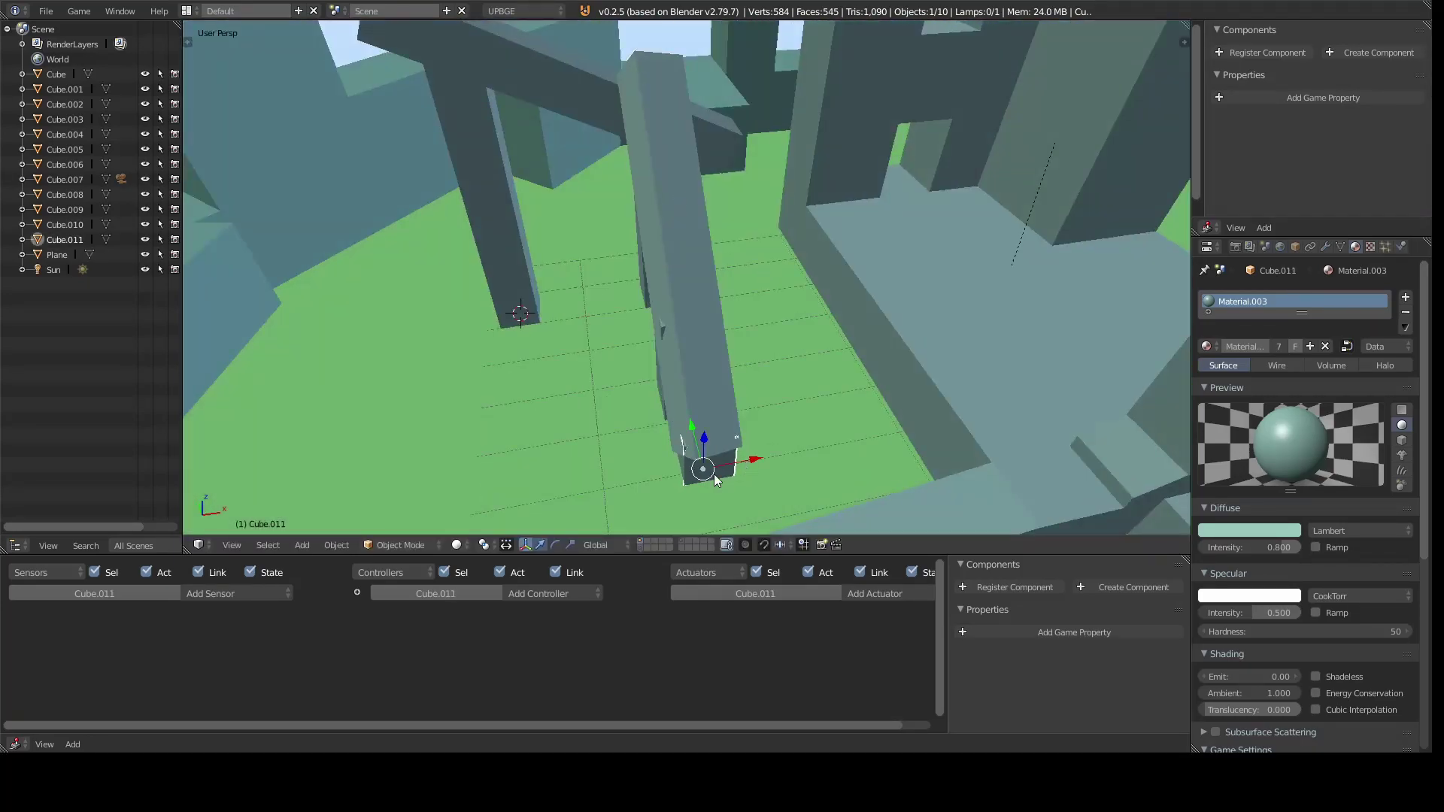
mouse_move(715, 482)
middle_down()
mouse_move(892, 369)
mouse_move(912, 260)
mouse_move(698, 334)
mouse_move(756, 314)
mouse_move(881, 318)
mouse_move(918, 291)
mouse_move(792, 281)
mouse_move(859, 319)
mouse_move(685, 205)
middle_up()
Step: Stretch the new post and pillar Cube.009 taller along Z
key(s)
key(z)
click(847, 332)
right_click(677, 339)
key(s)
key(z)
click(792, 280)
Step: Select all the gate pieces and merge them into a single object
key(shift+g)
click(836, 260)
key(Delete)
mouse_move(749, 332)
middle_down()
mouse_move(403, 551)
mouse_move(796, 340)
mouse_move(335, 551)
mouse_move(904, 373)
mouse_move(826, 404)
mouse_move(777, 459)
mouse_move(945, 270)
mouse_move(711, 301)
mouse_move(762, 177)
mouse_move(632, 429)
middle_up()
right_click(796, 339)
Step: Add a six-sided cylinder and stretch it taller along Z
key(shift+a)
mouse_move(639, 429)
click(715, 505)
key(t)
click(247, 421)
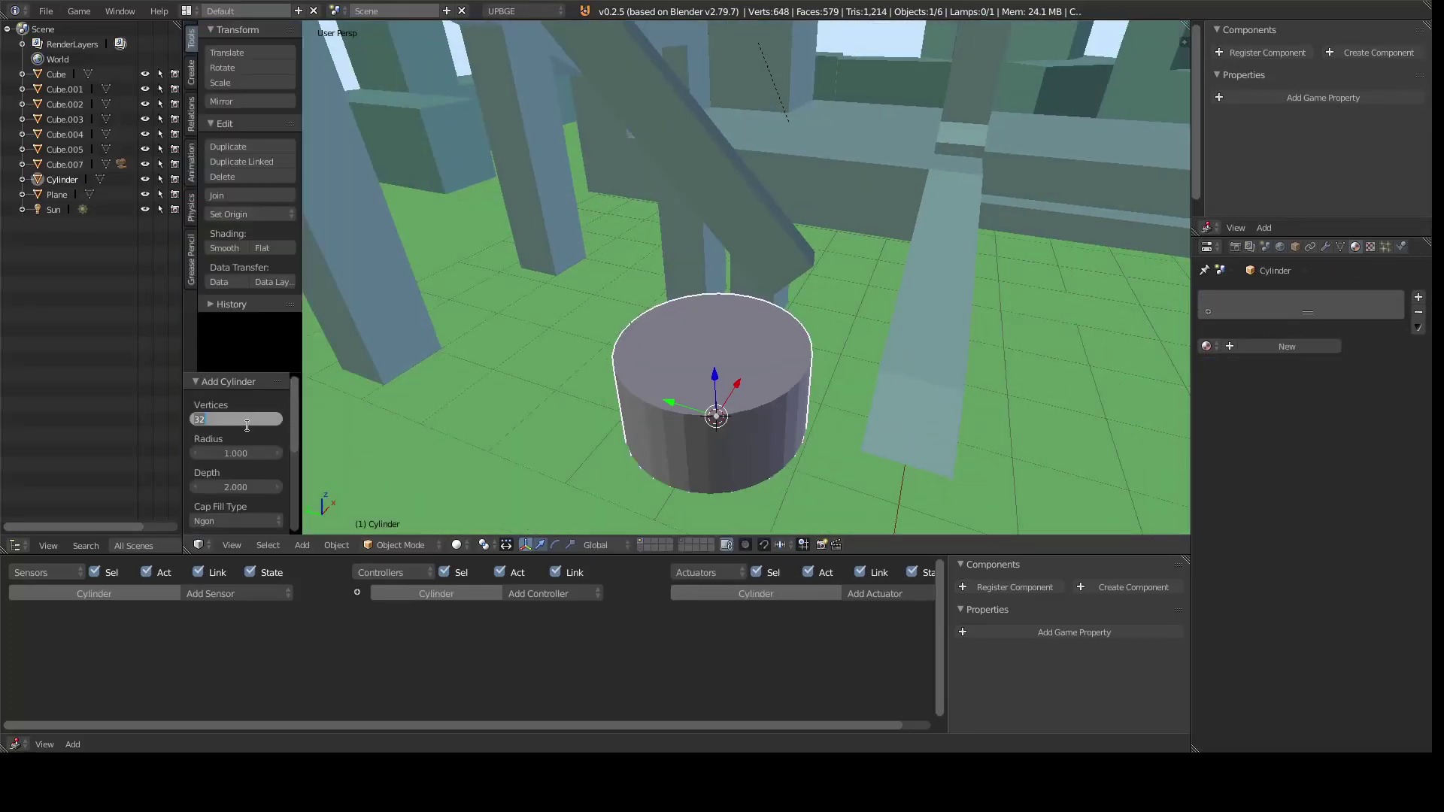
key(s)
key(z)
click(1000, 335)
Step: In Edit Mode, loop-cut a band near the top and extrude it outward into a raised hoop
key(Tab)
middle_drag(1000, 336, 803, 332)
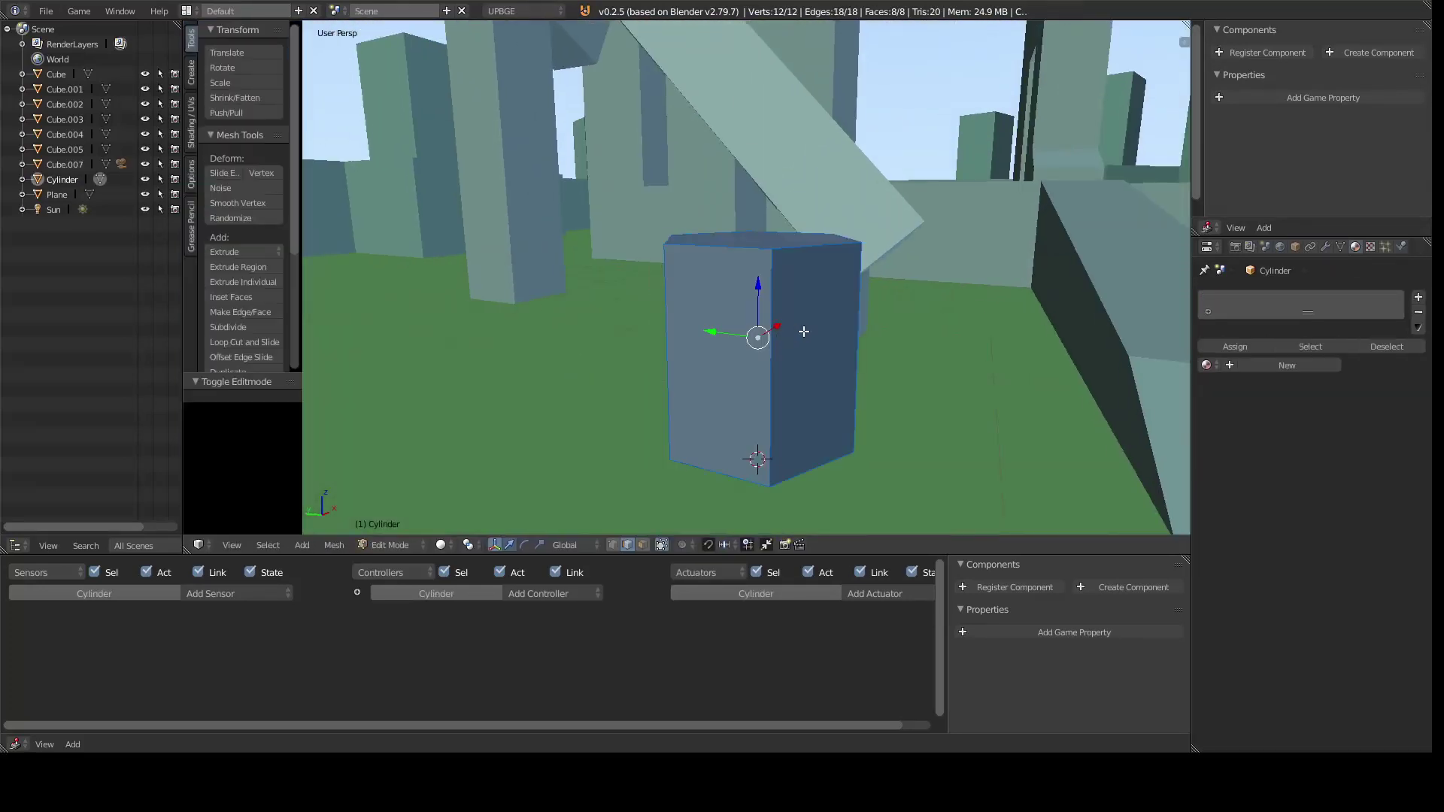
key(ctrl+r)
scroll(842, 334, up, 1)
click(857, 336)
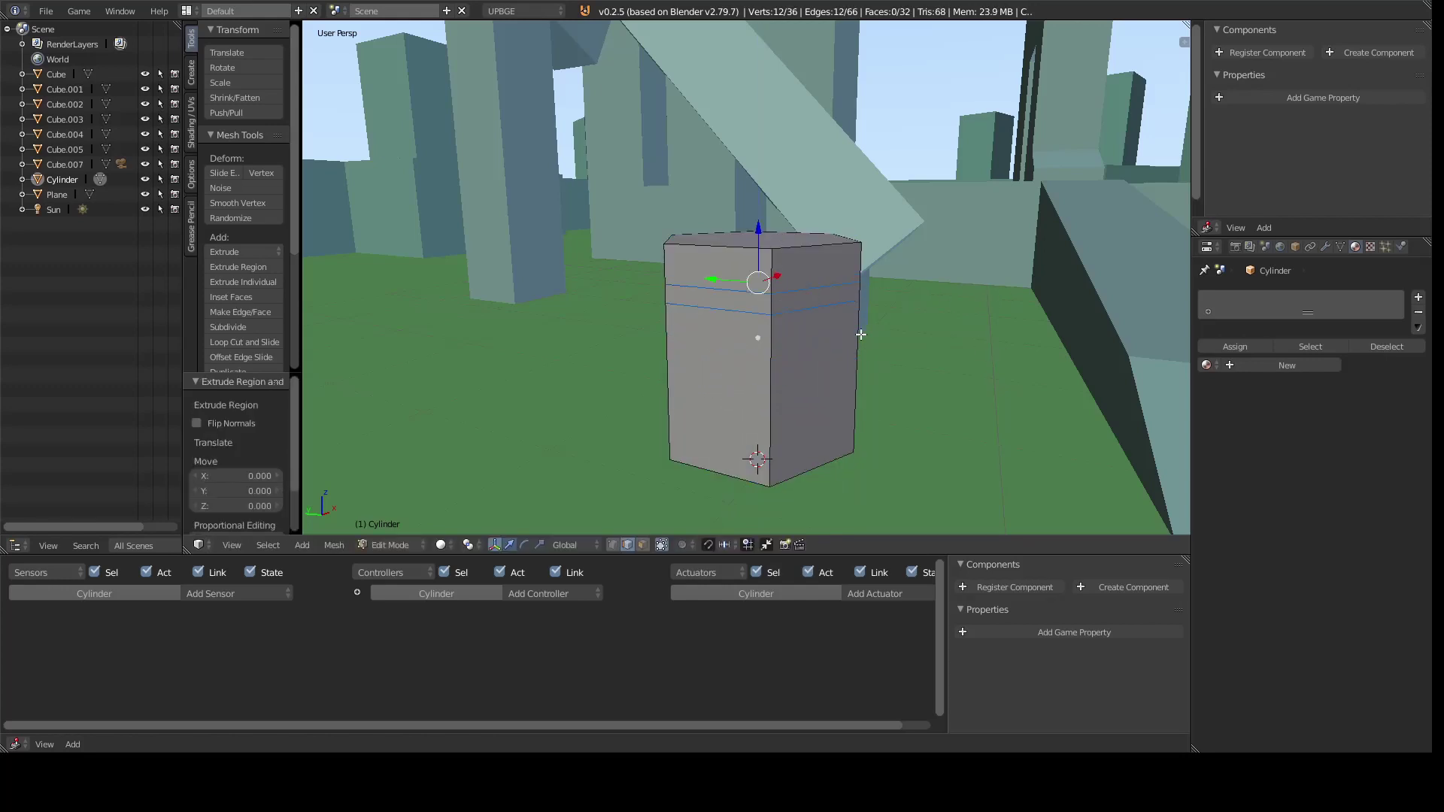
key(e)
key(s)
click(900, 390)
middle_drag(899, 390, 872, 386)
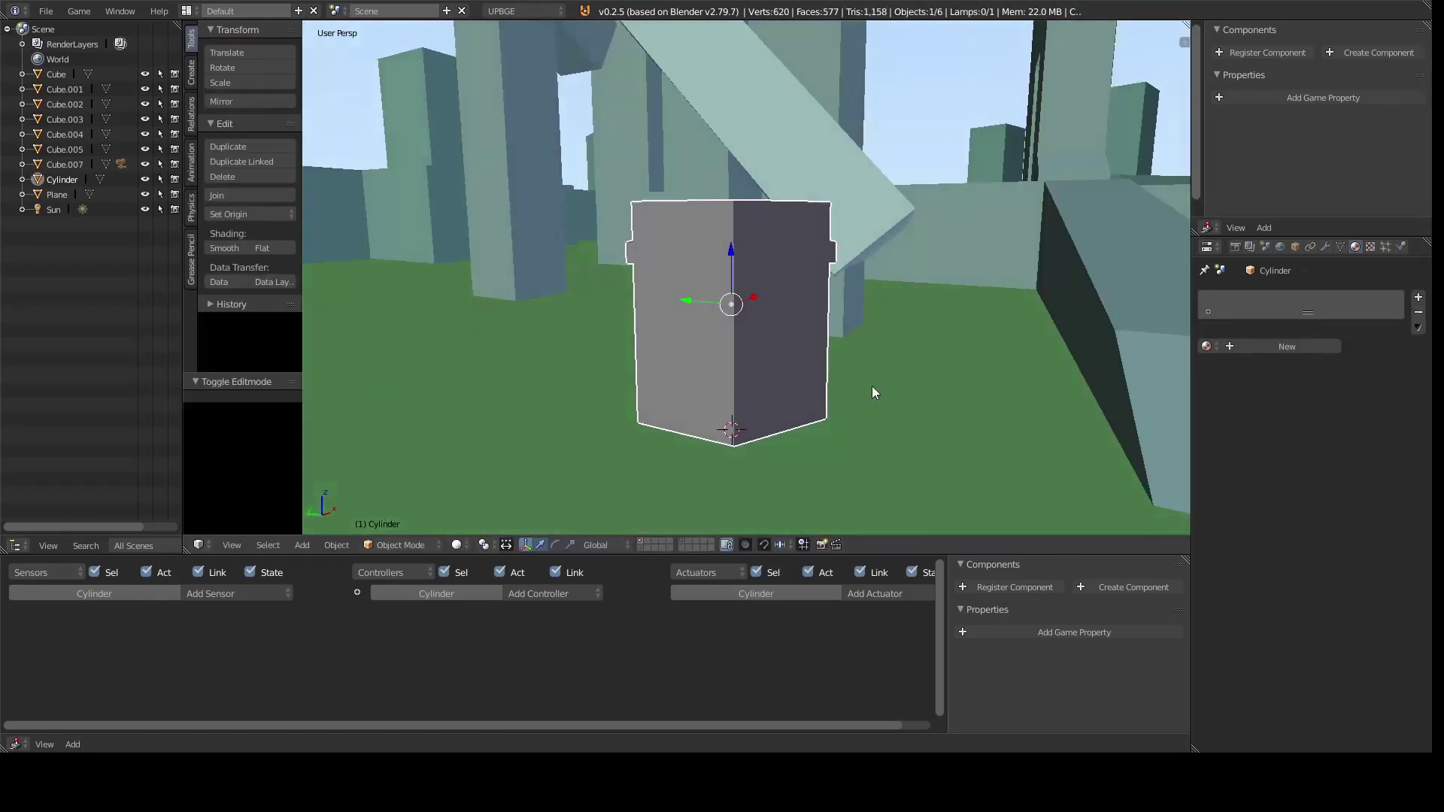
key(ctrl+r)
click(872, 386)
Step: Add a lower pair of loop cuts and select the bottom hoop band
key(s)
key(z)
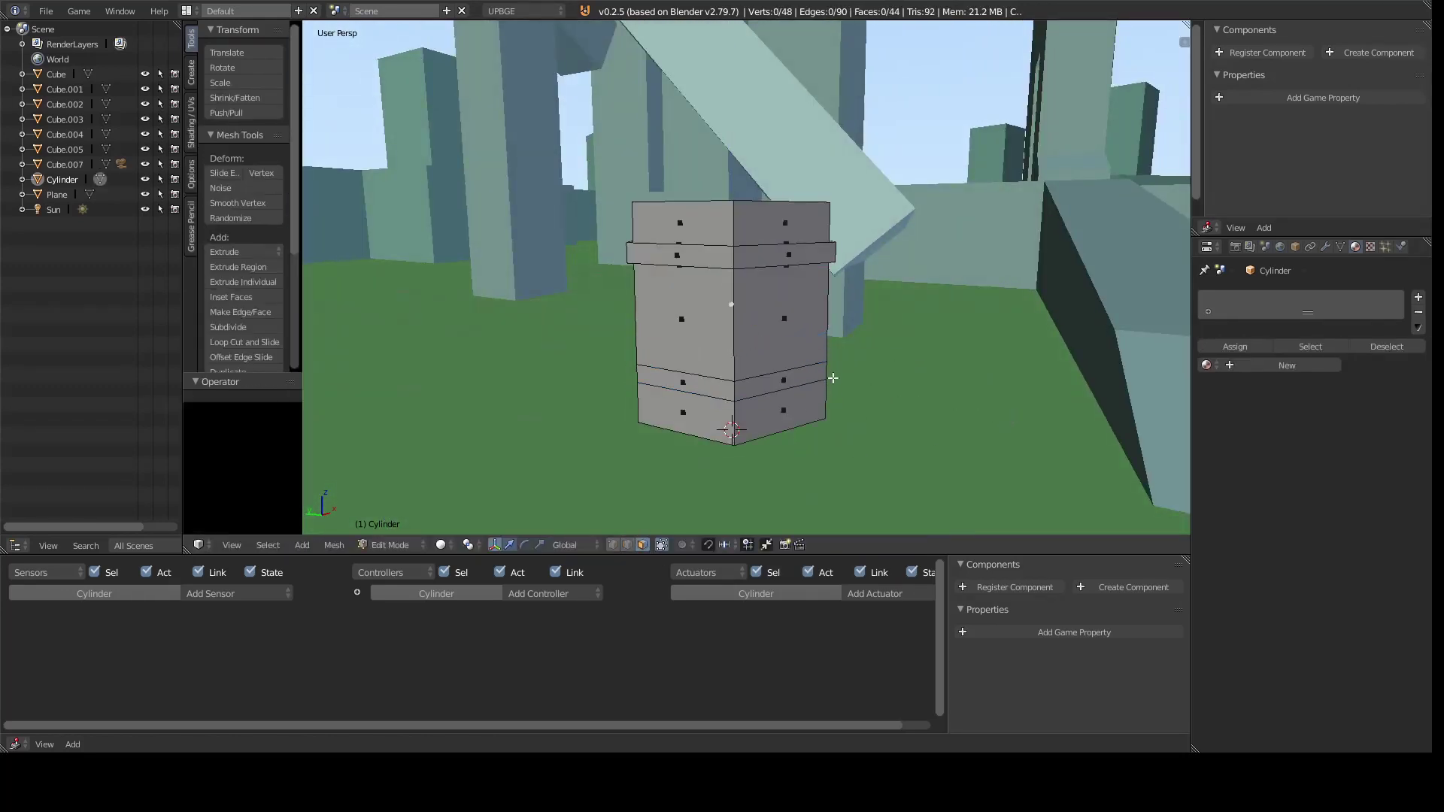
key(ctrl+r)
click(834, 378)
middle_drag(887, 378, 830, 400)
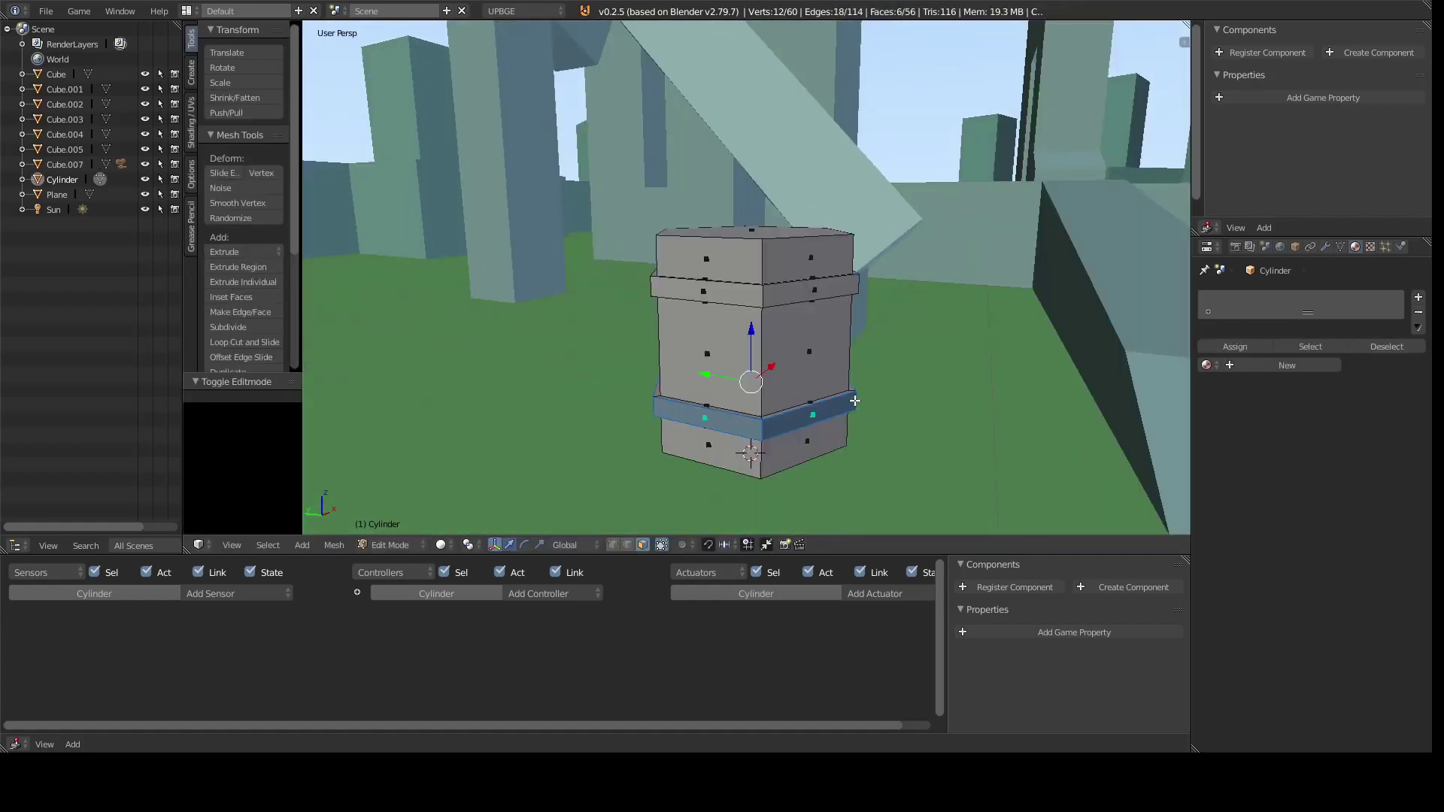
alt+click(795, 413)
middle_drag(812, 435, 763, 251)
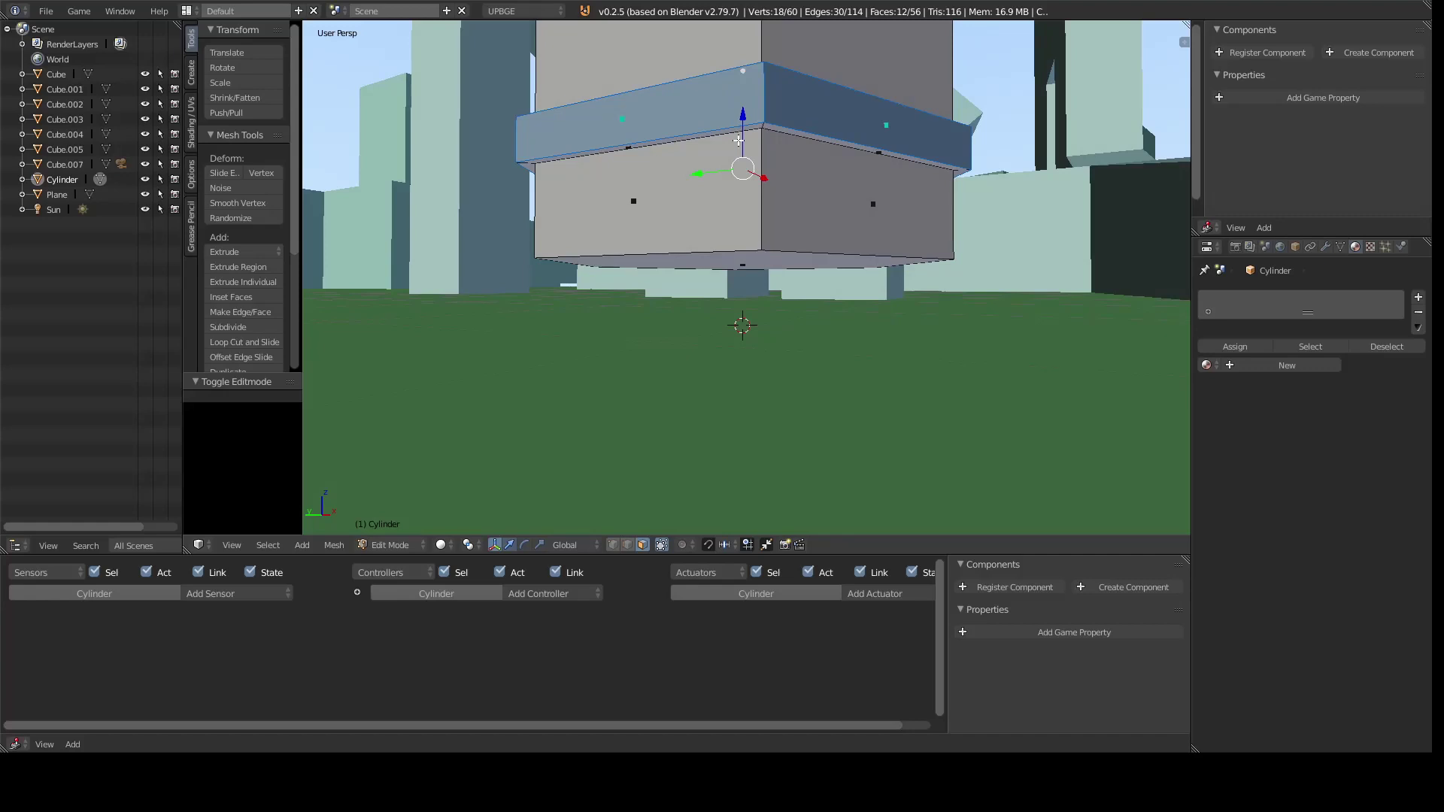
key(KP_3)
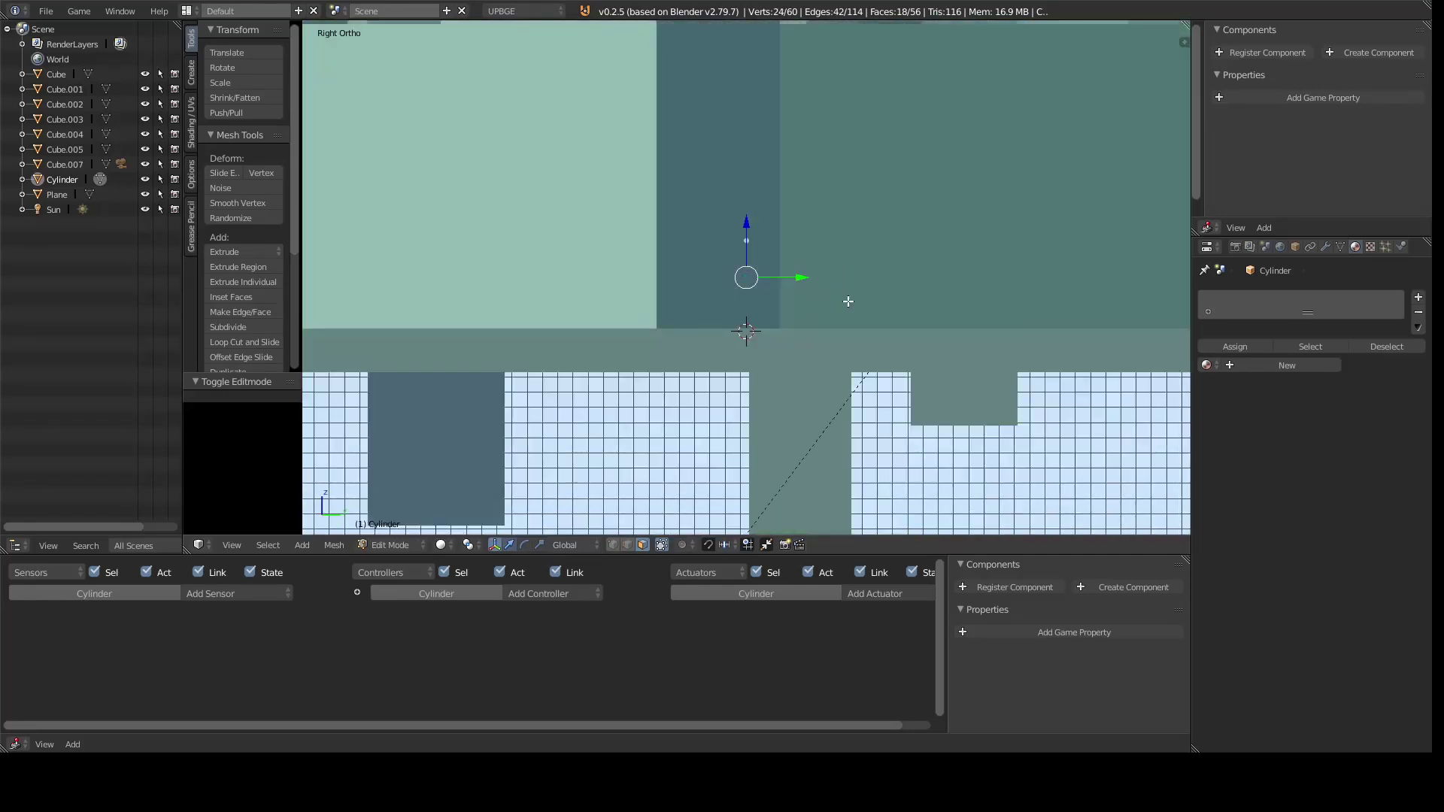
key(alt+a)
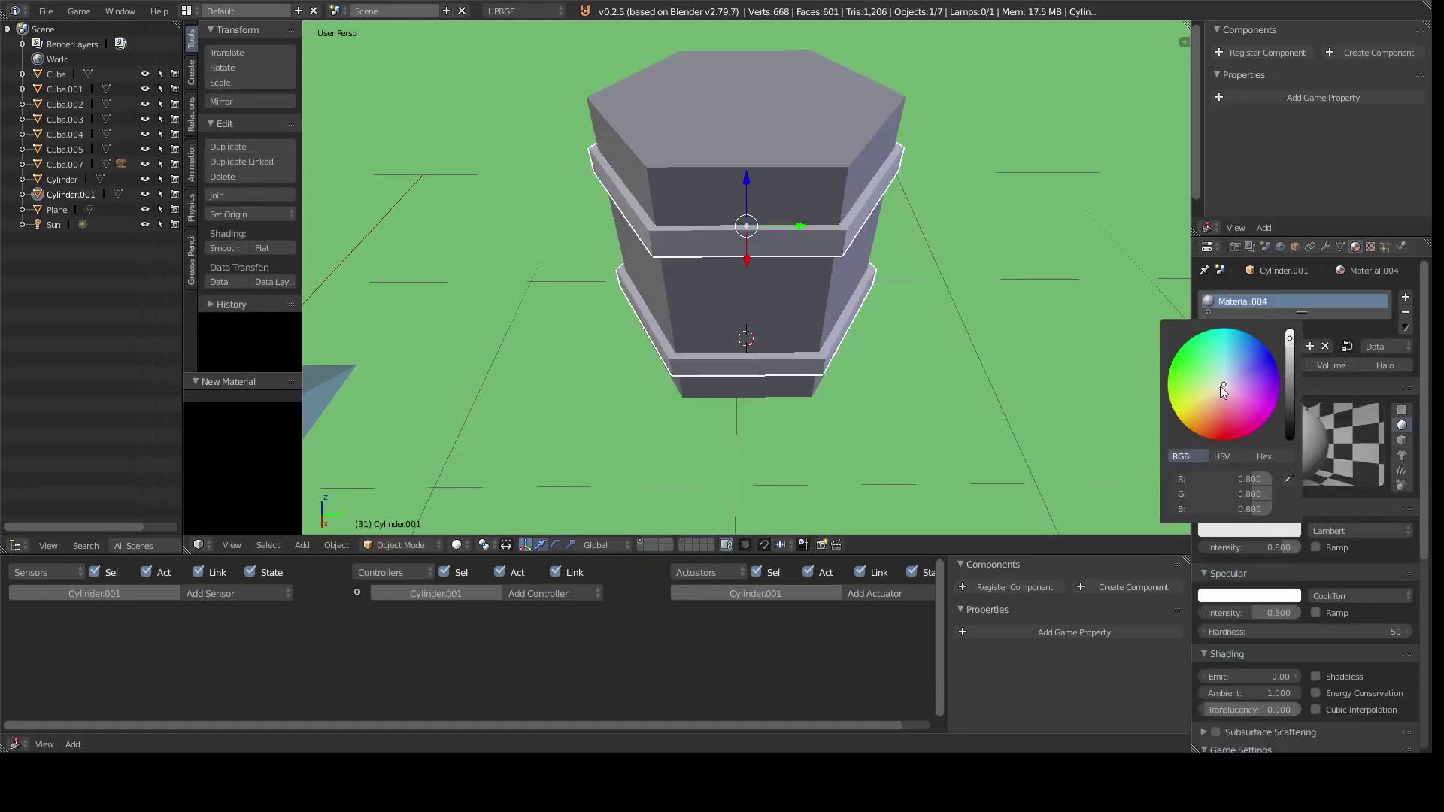
Step: Colour the hoop bands light grey and lower their specular hardness
click(1220, 386)
drag(1324, 631, 1293, 632)
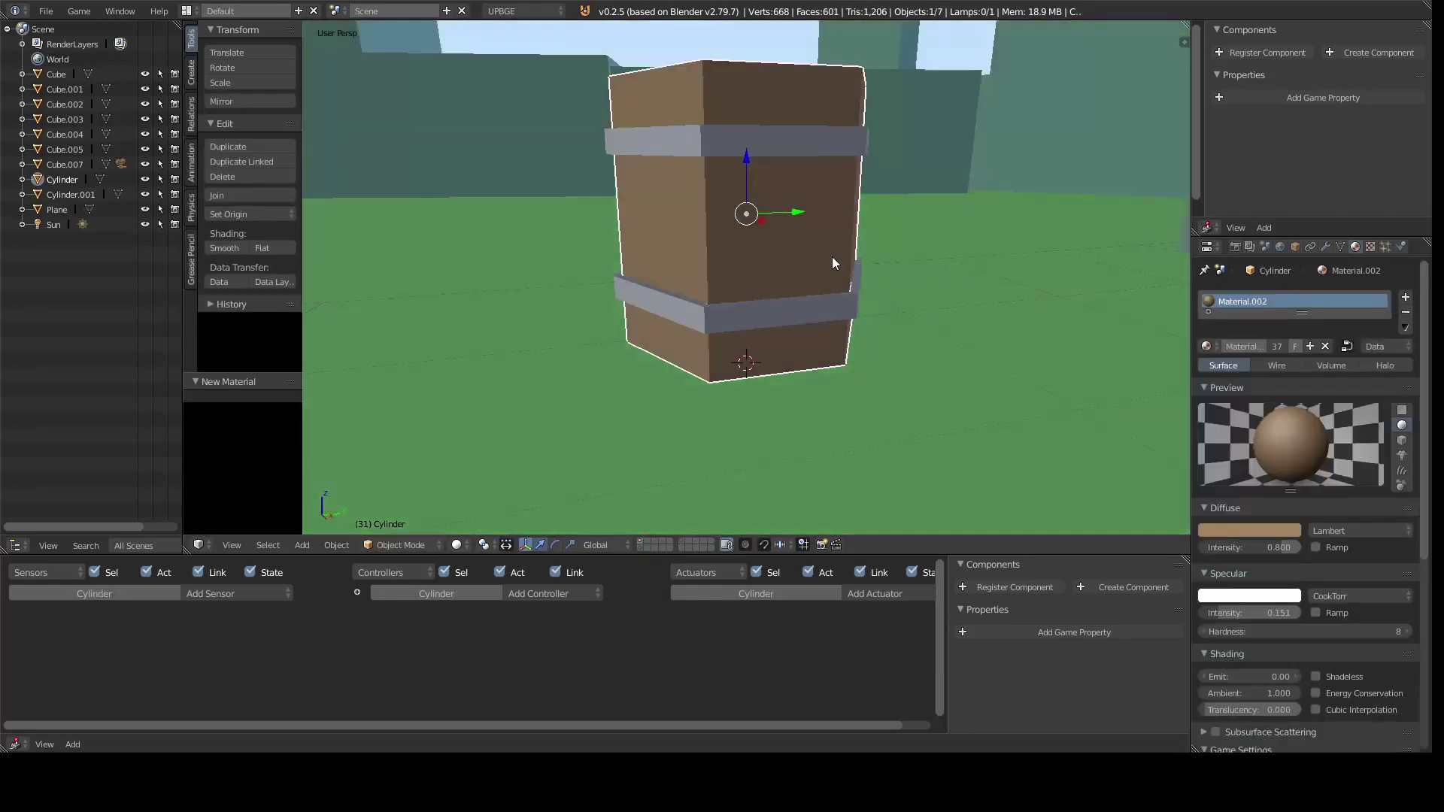
scroll(842, 290, down, 5)
middle_drag(803, 301, 793, 268)
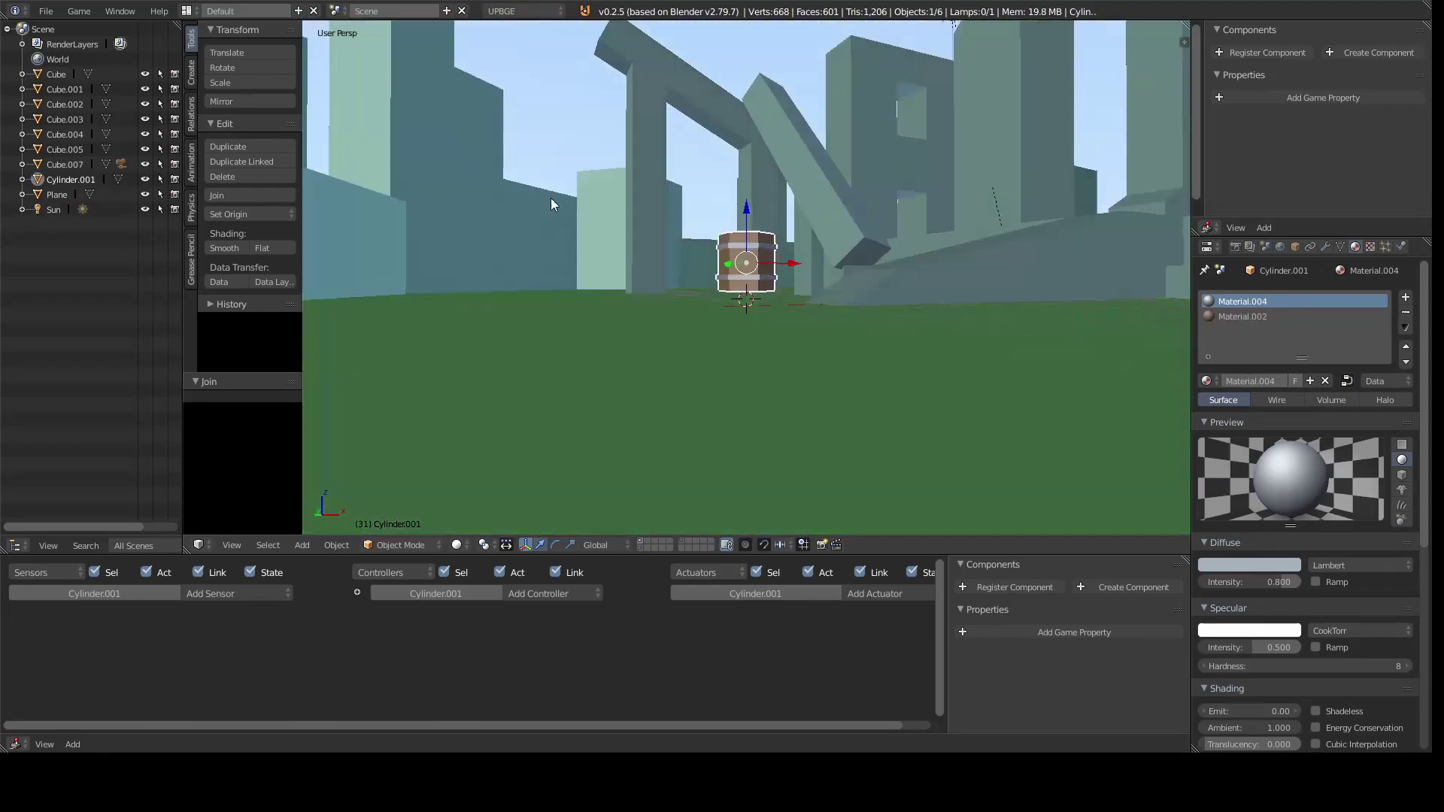
middle_drag(1000, 280, 863, 155)
Step: Put a spare copy of the barrel on layer 16
key(KP_Decimal)
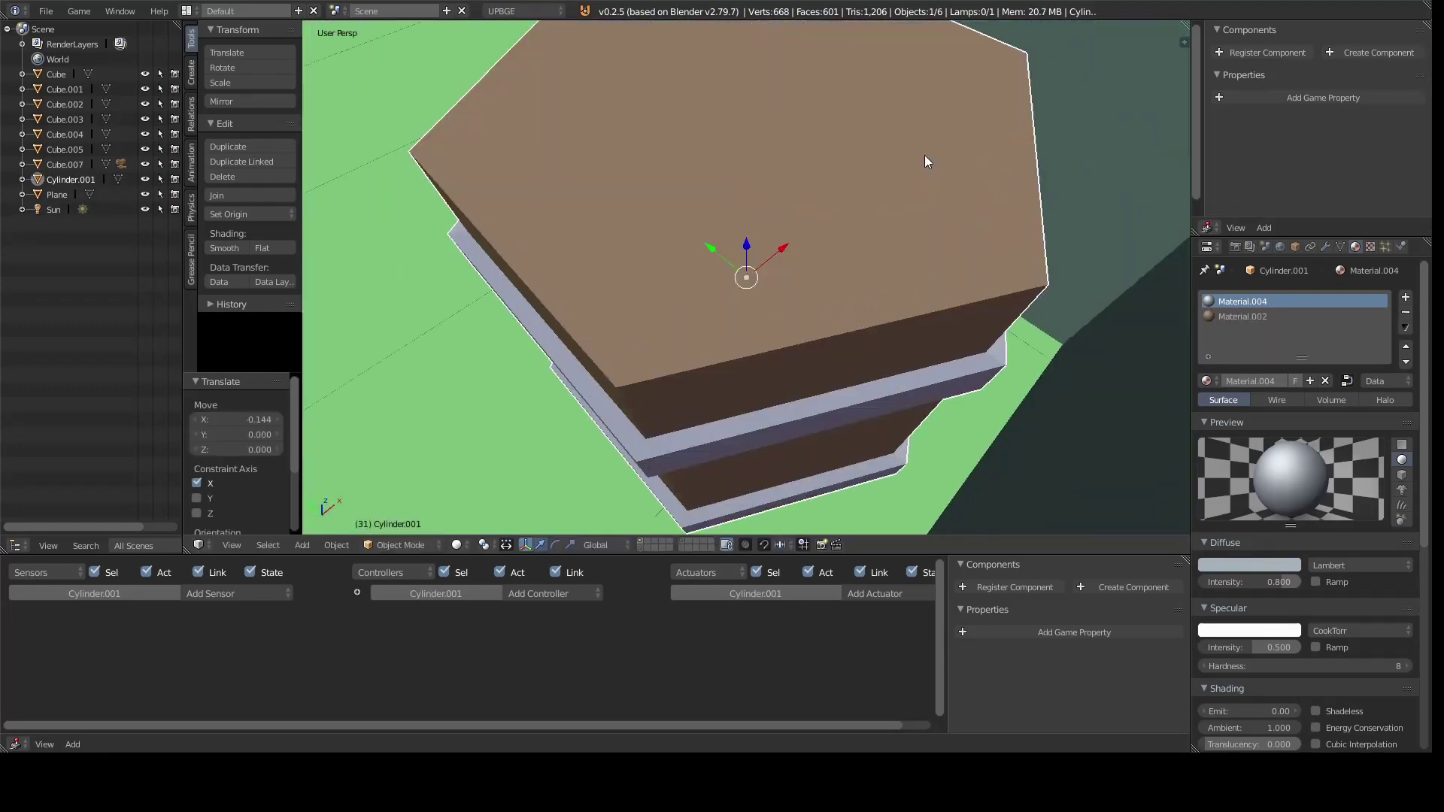
scroll(774, 298, down, 5)
key(shift+d)
key(Escape)
key(m)
click(954, 328)
Step: Make the barrel a rigid body with mass 0.6 and cylinder collision bounds
click(1400, 246)
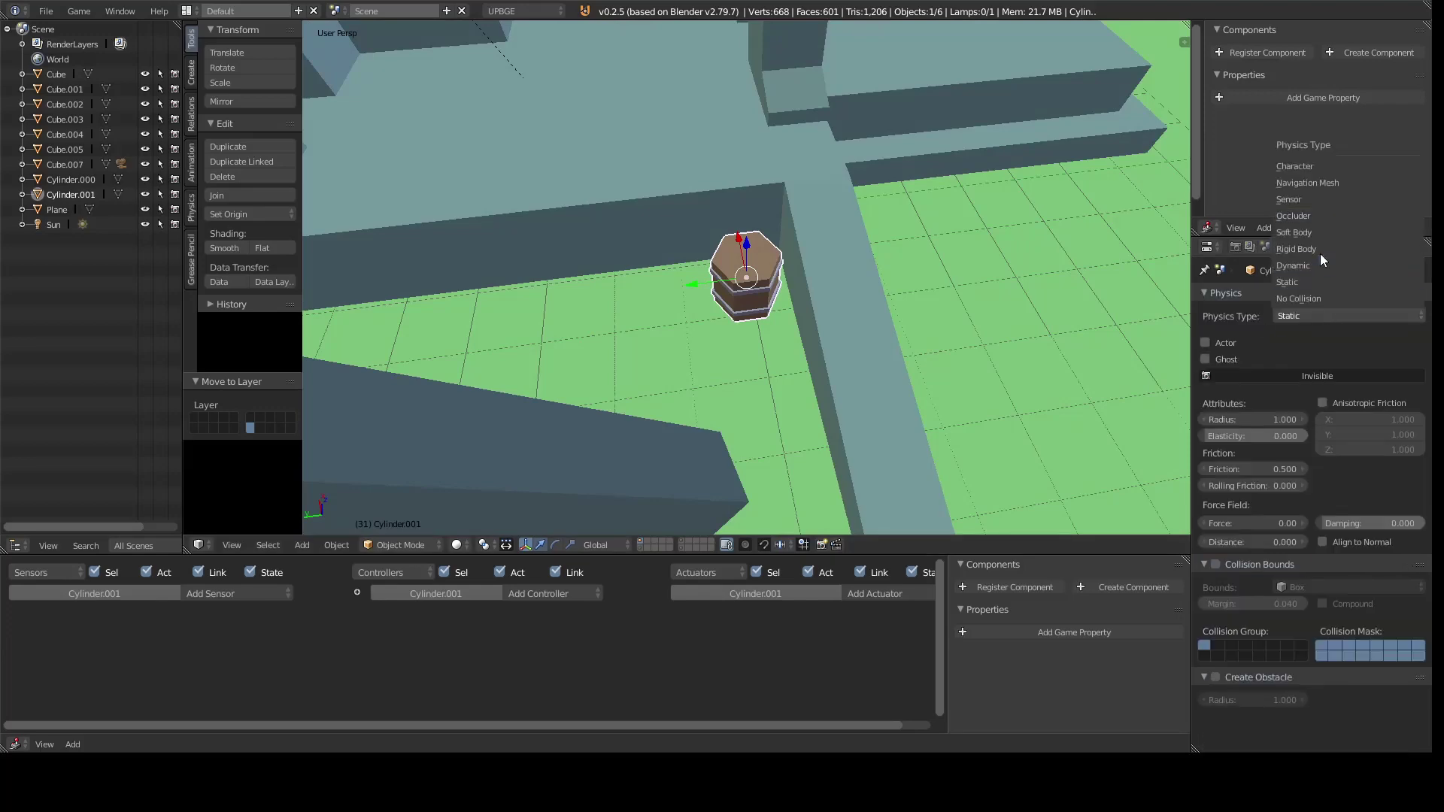
scroll(1292, 625, down, 3)
scroll(1301, 372, up, 3)
text(6)
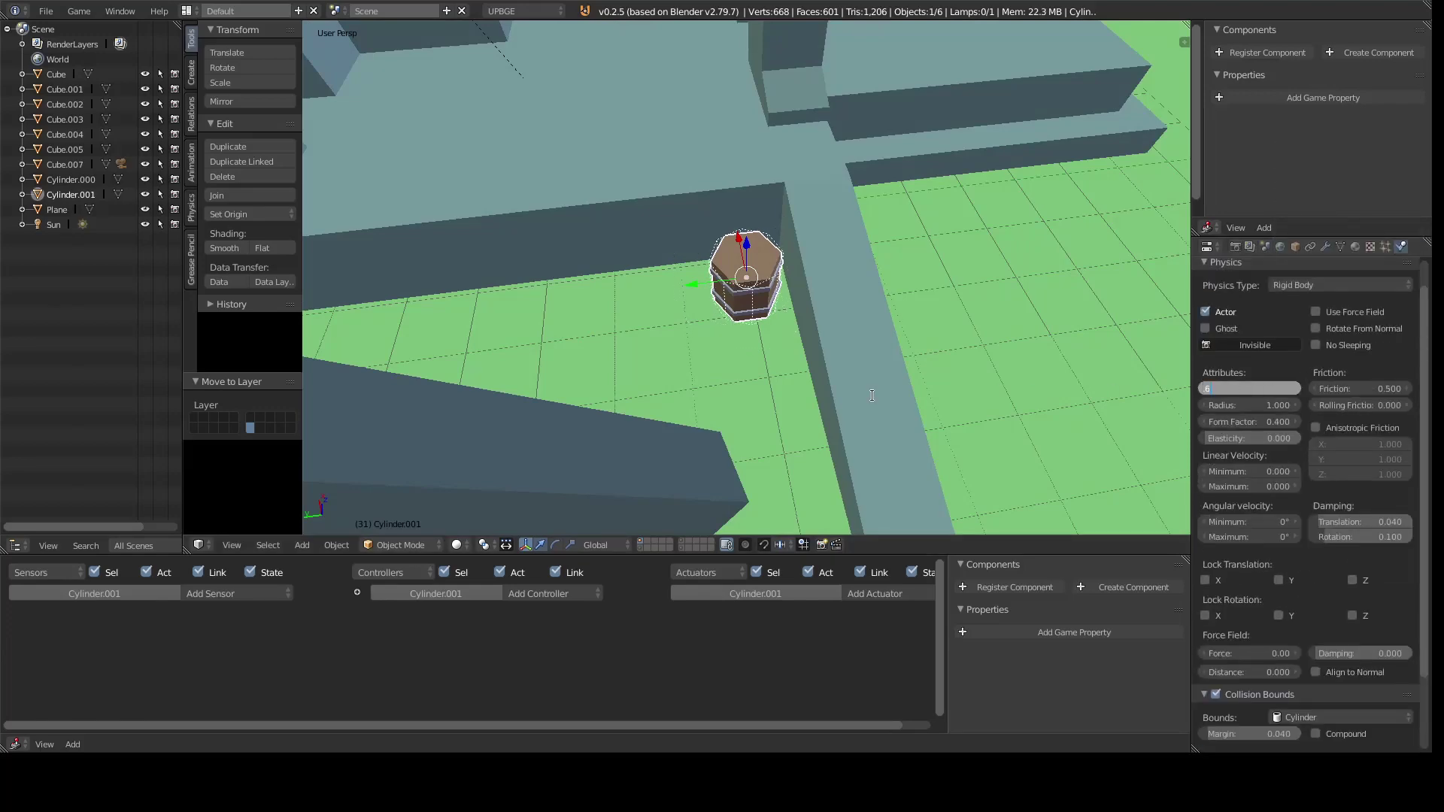
key(Return)
mouse_move(935, 383)
middle_down()
mouse_move(828, 361)
mouse_move(725, 364)
middle_up()
key(shift+d)
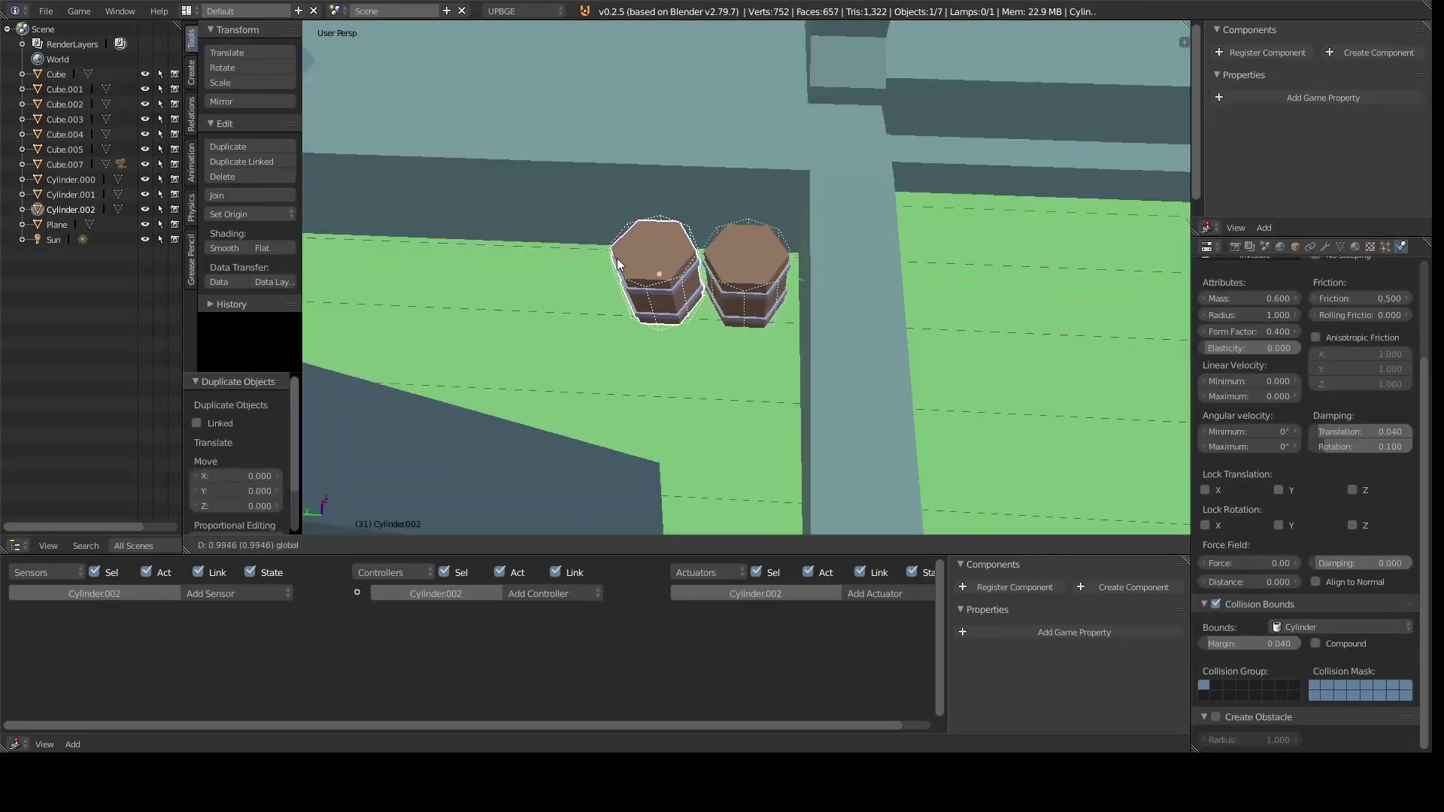
click(617, 258)
key(shift+d)
click(647, 259)
mouse_move(648, 259)
middle_down()
mouse_move(526, 188)
mouse_move(681, 141)
middle_up()
key(shift+d)
click(504, 179)
key(shift+d)
click(727, 254)
middle_drag(727, 255, 797, 304)
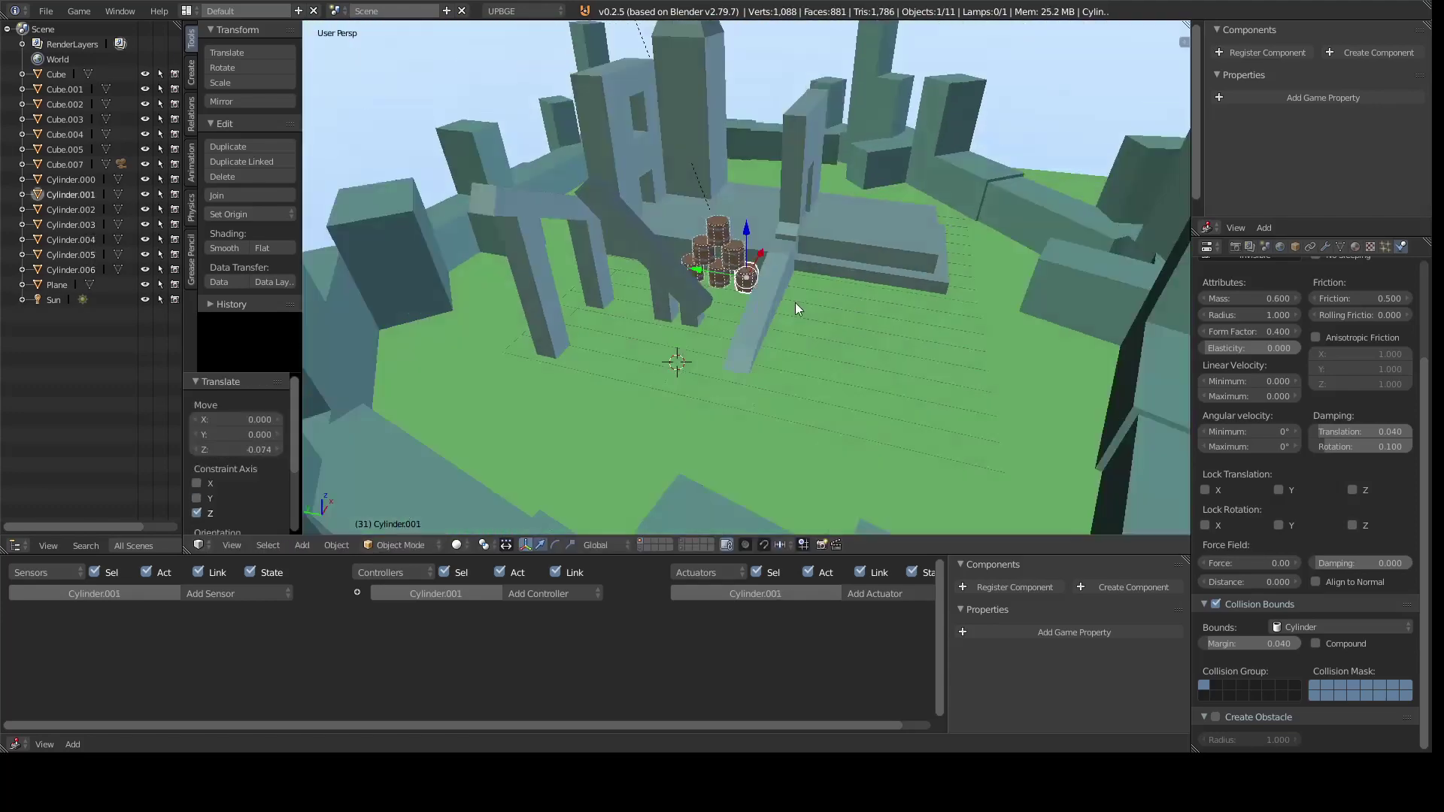
key(shift+d)
key(Escape)
key(KP_Decimal)
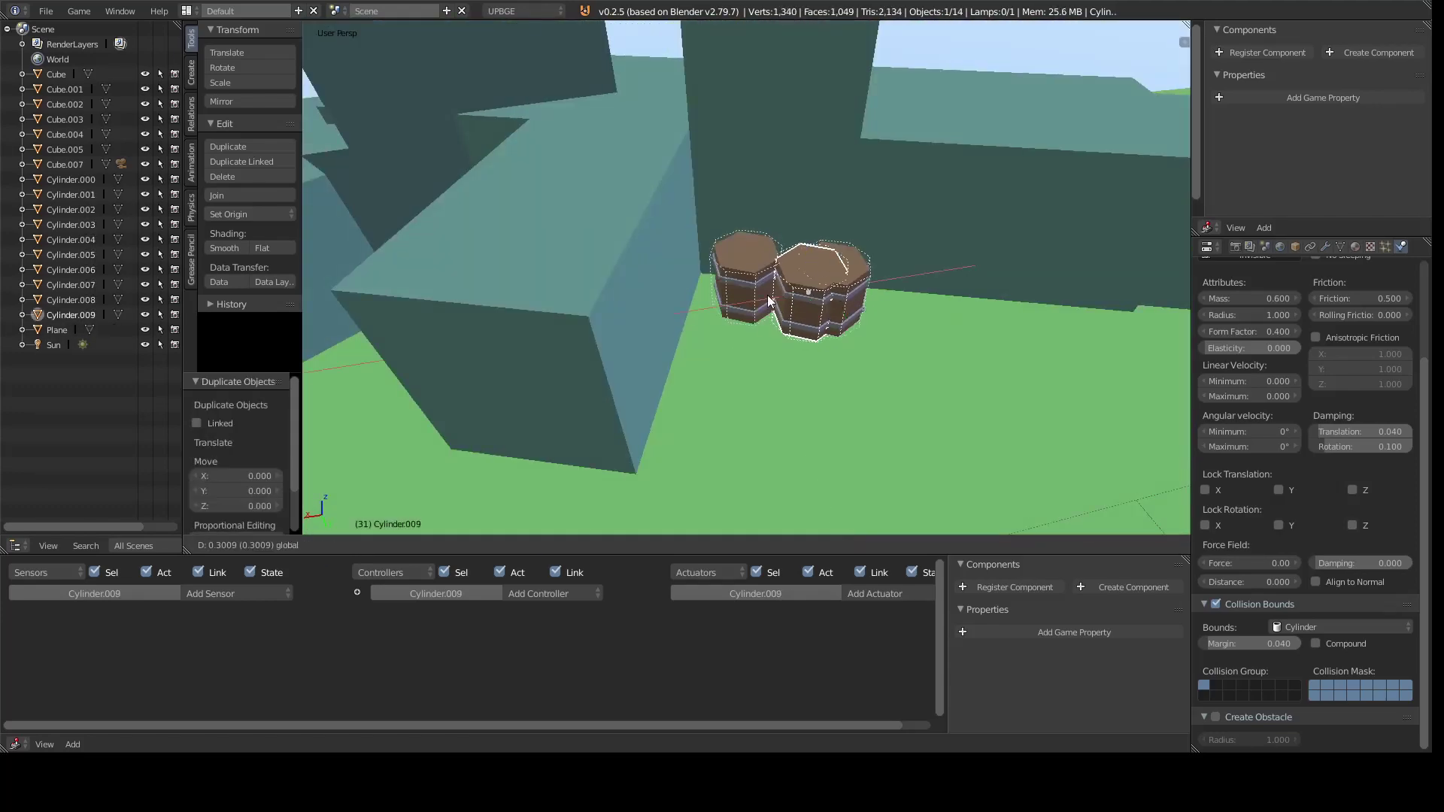
click(734, 340)
middle_drag(823, 287, 666, 282)
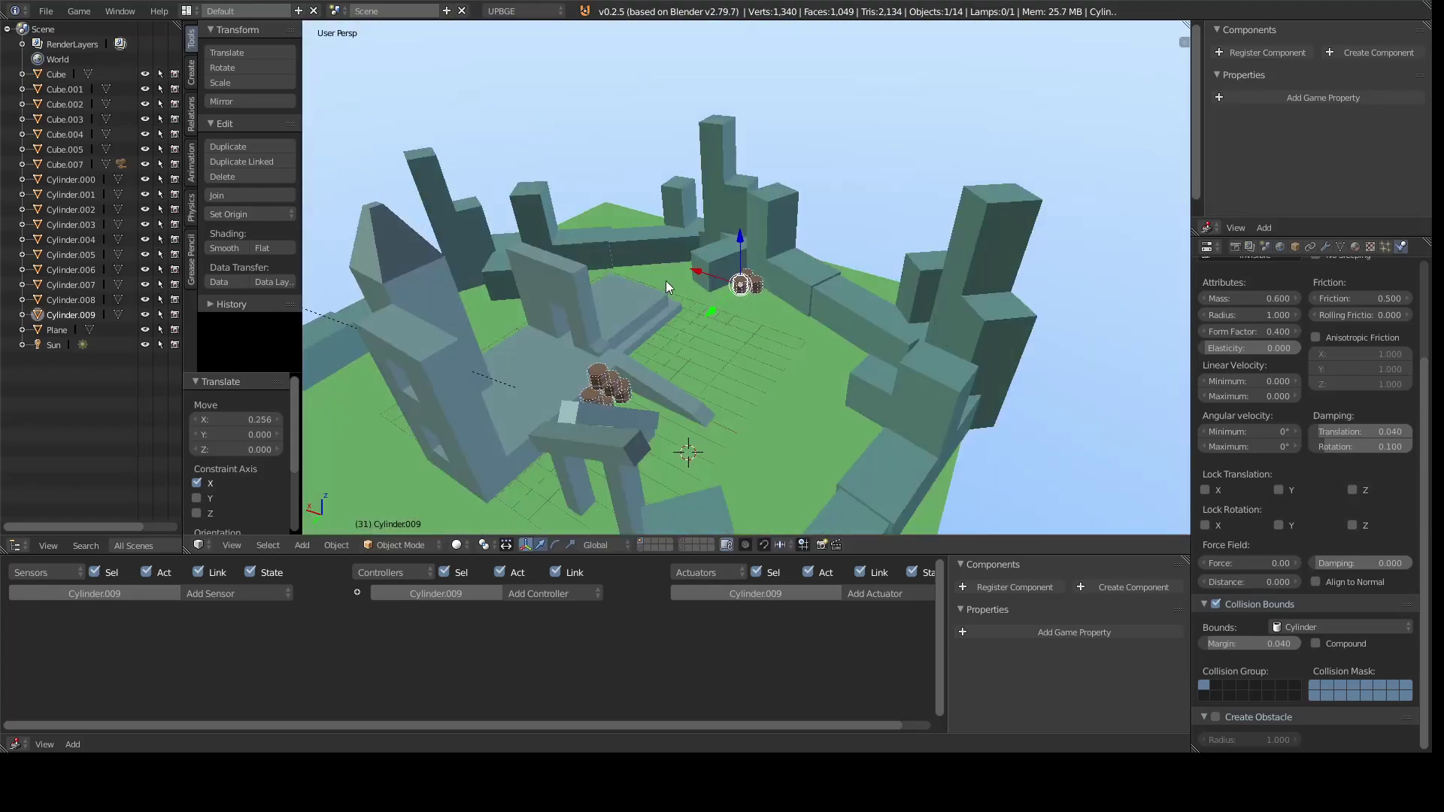
scroll(819, 272, up, 2)
middle_drag(819, 272, 828, 264)
key(shift+d)
key(y)
click(702, 391)
scroll(702, 391, down, 3)
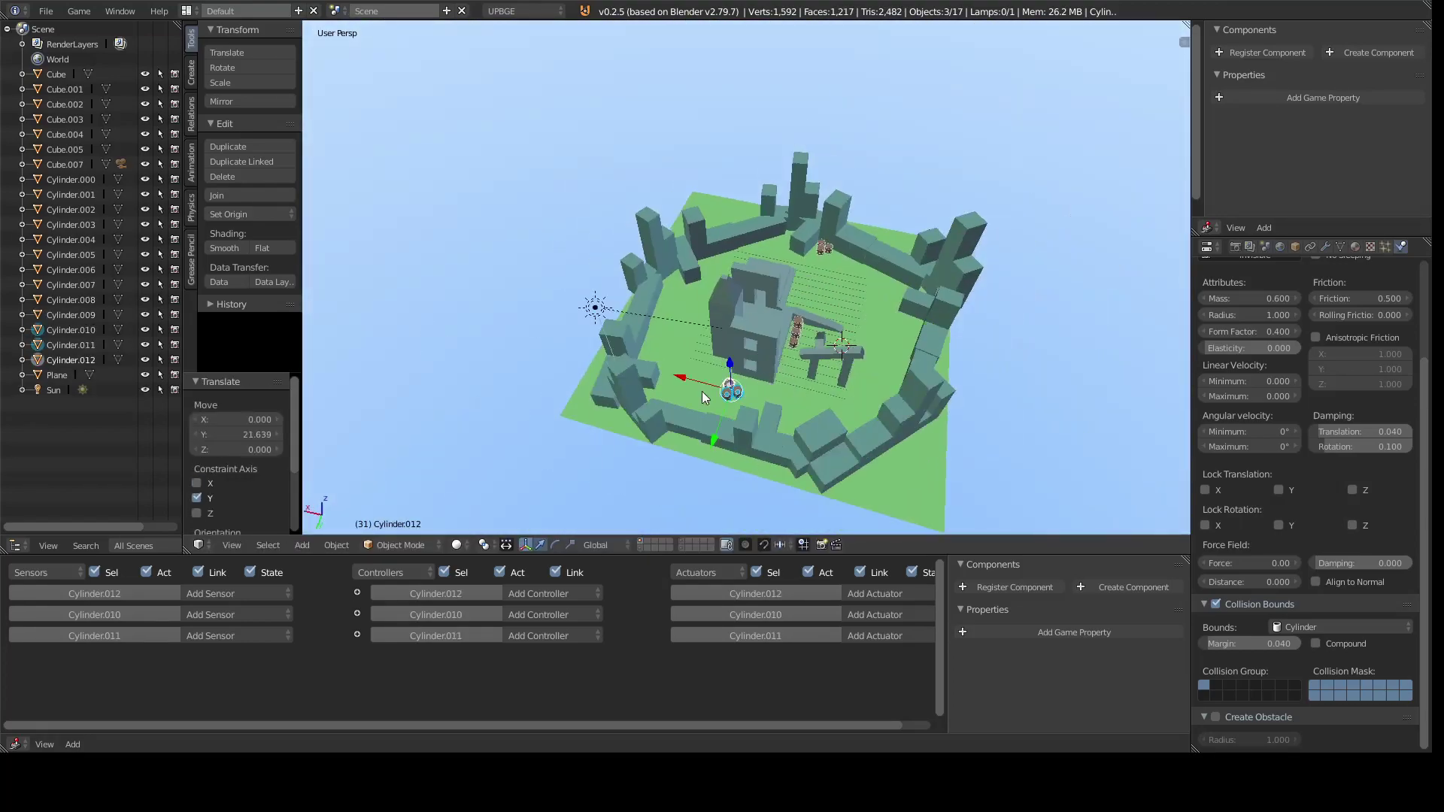
key(p)
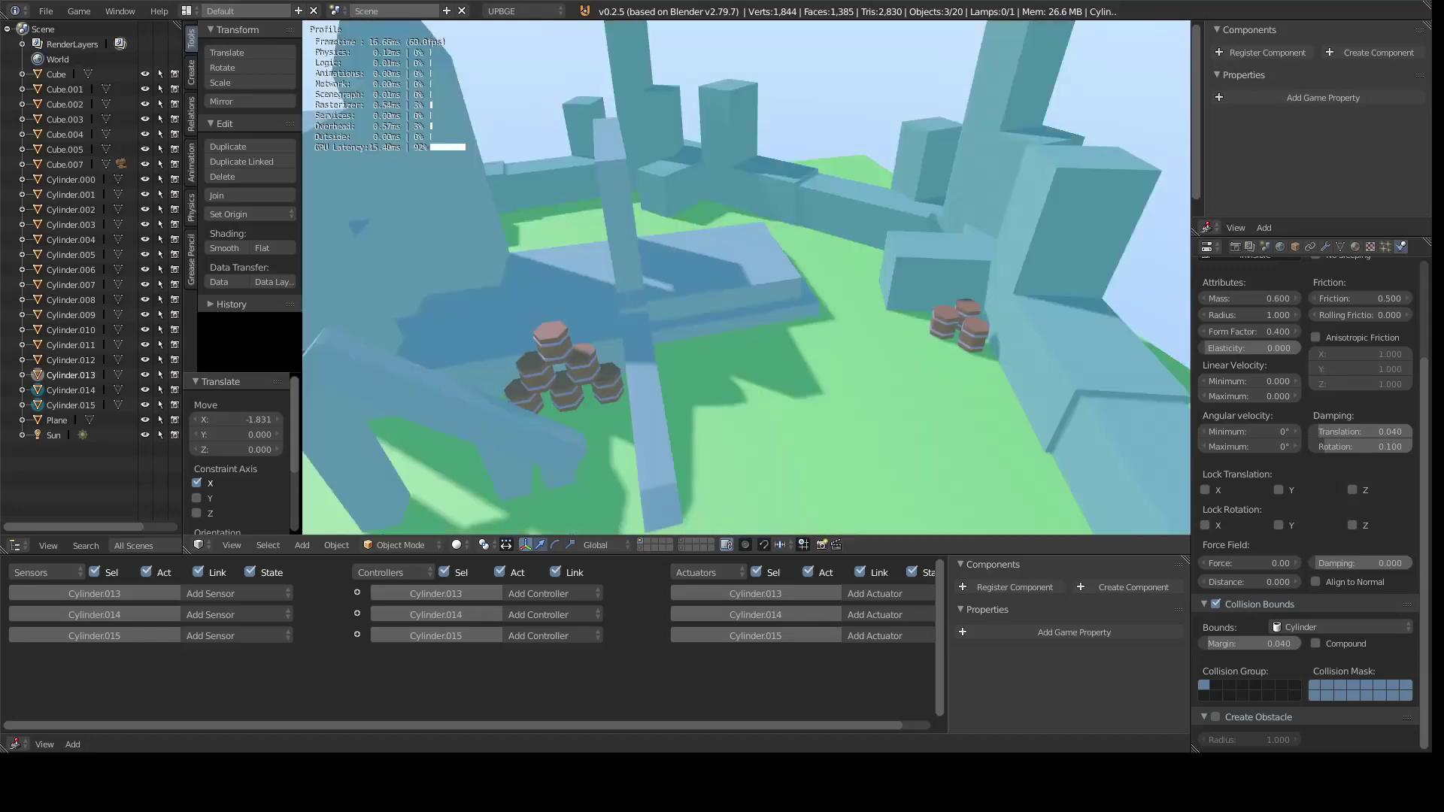
key(Escape)
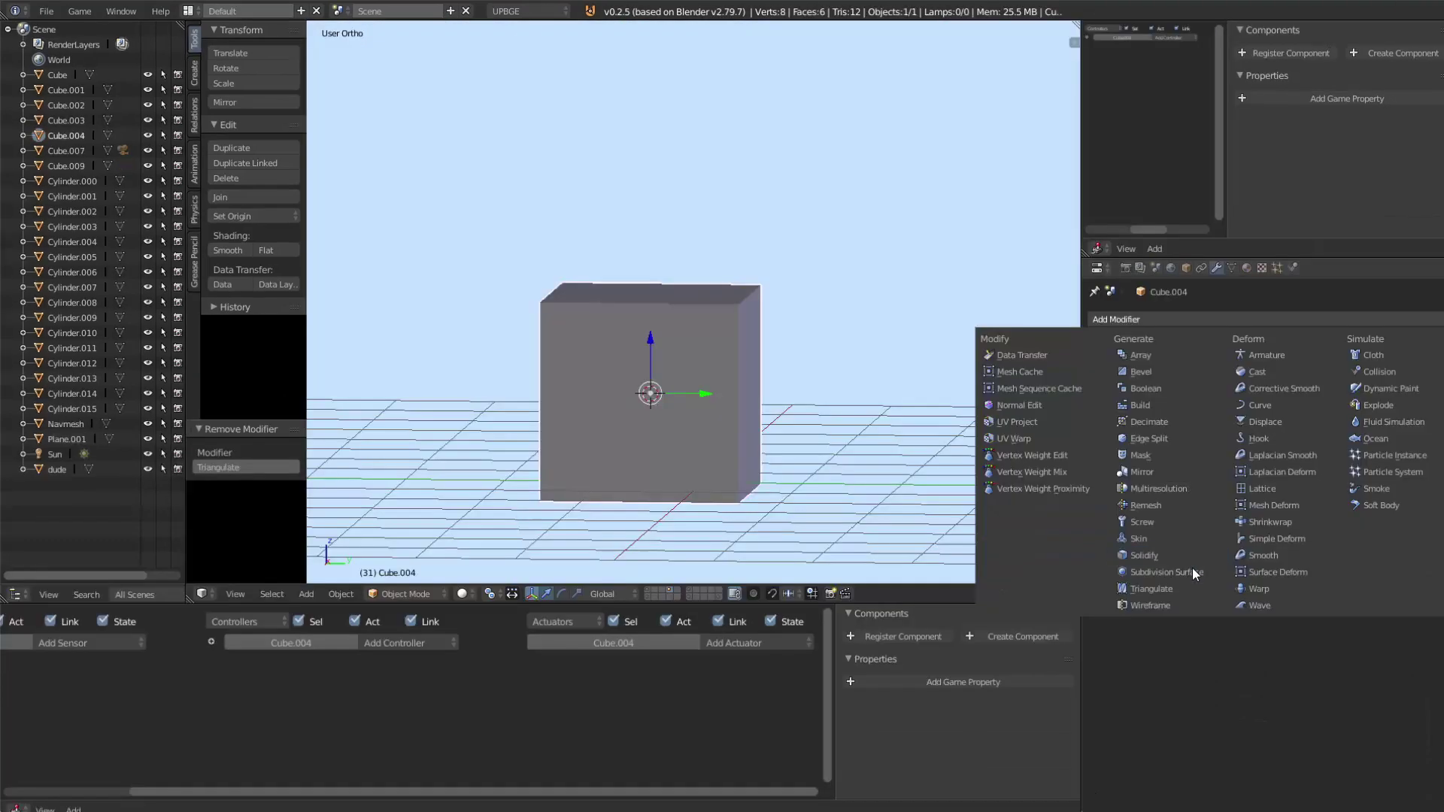
Step: Add a Subsurf modifier to the cube and loop-cut it in Edit Mode
click(1194, 573)
key(Tab)
key(ctrl+r)
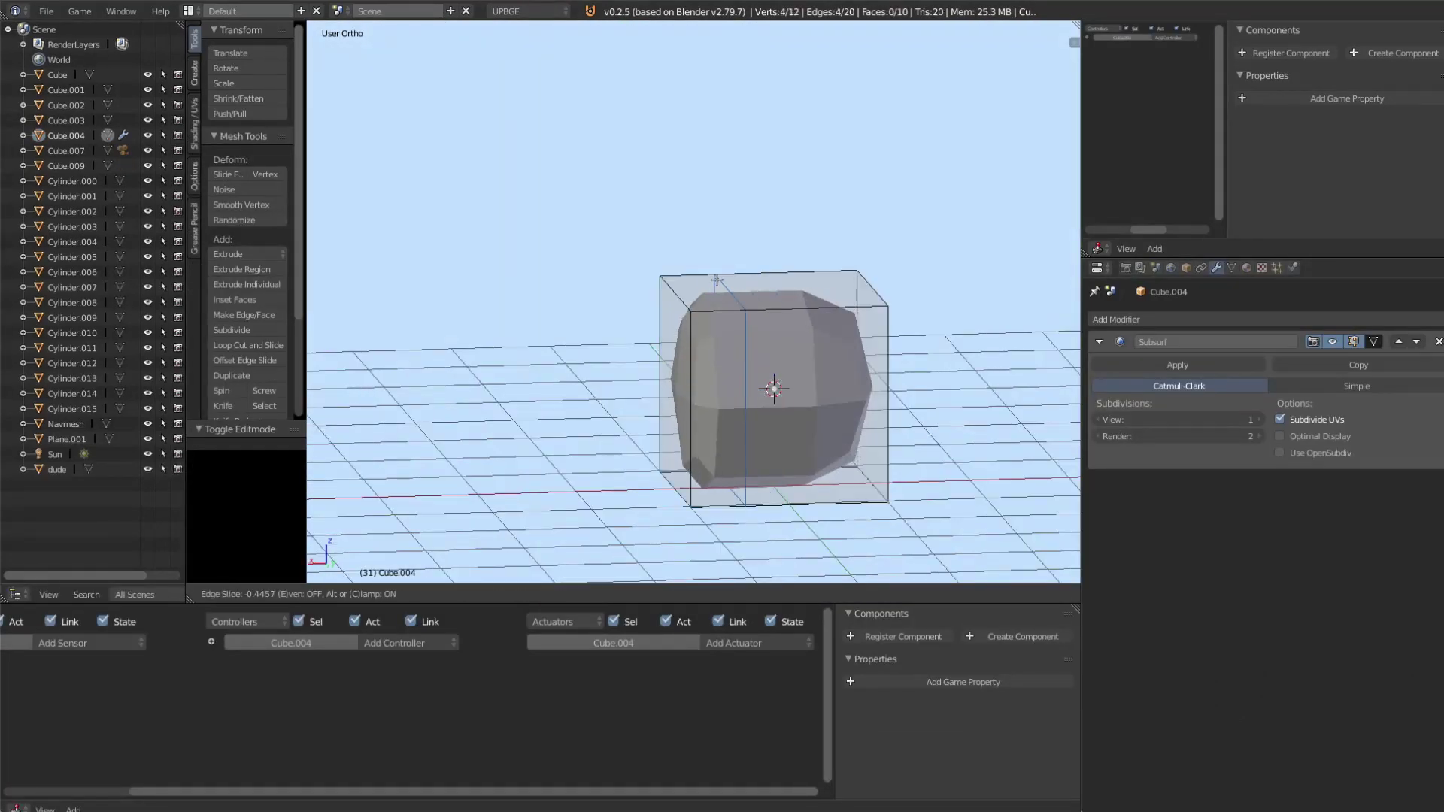
key(ctrl+r)
click(848, 481)
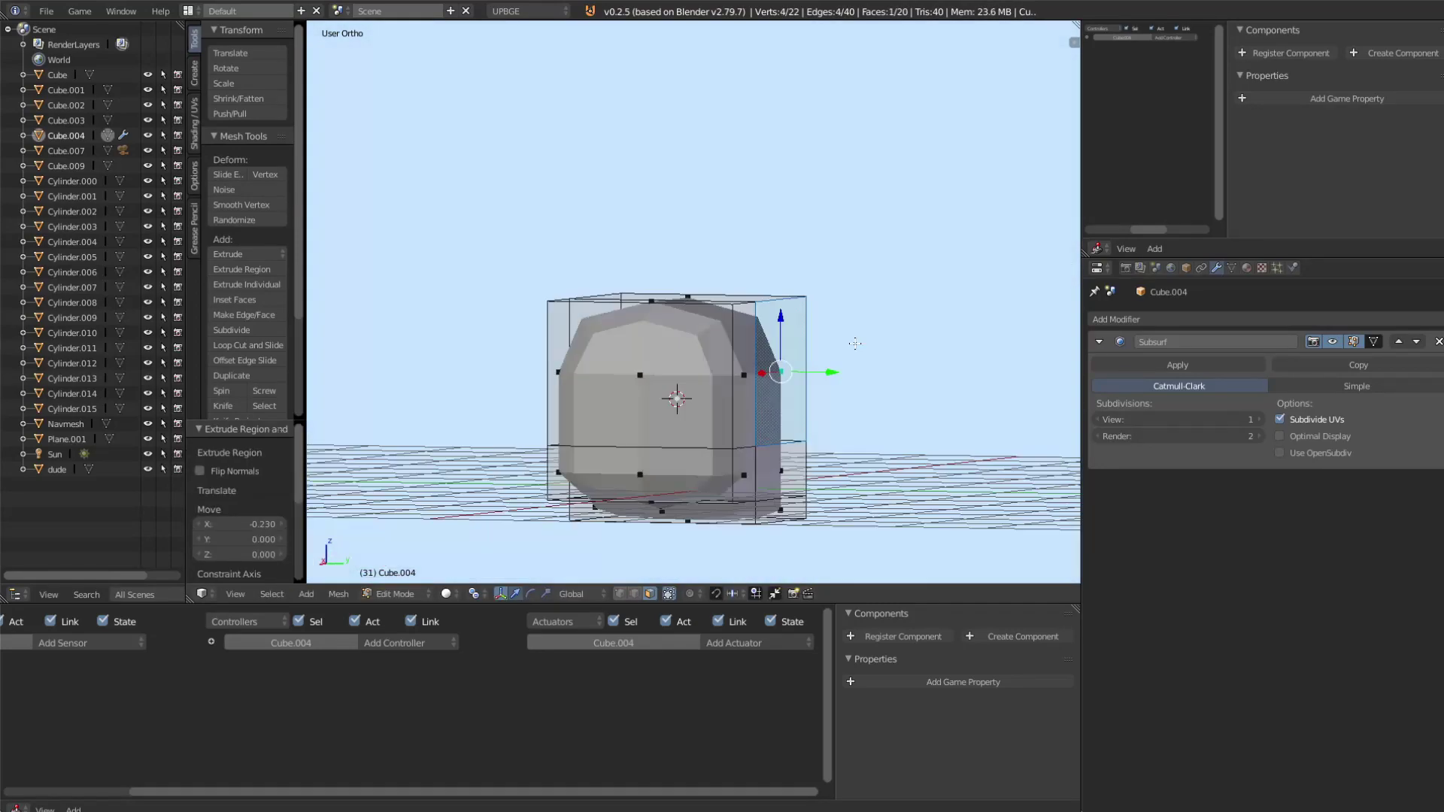
mouse_move(848, 481)
middle_down()
mouse_move(597, 364)
mouse_move(713, 340)
middle_up()
key(e)
click(528, 348)
Step: Extrude the bottom faces downward and scale them to form the legs
key(ctrl+r)
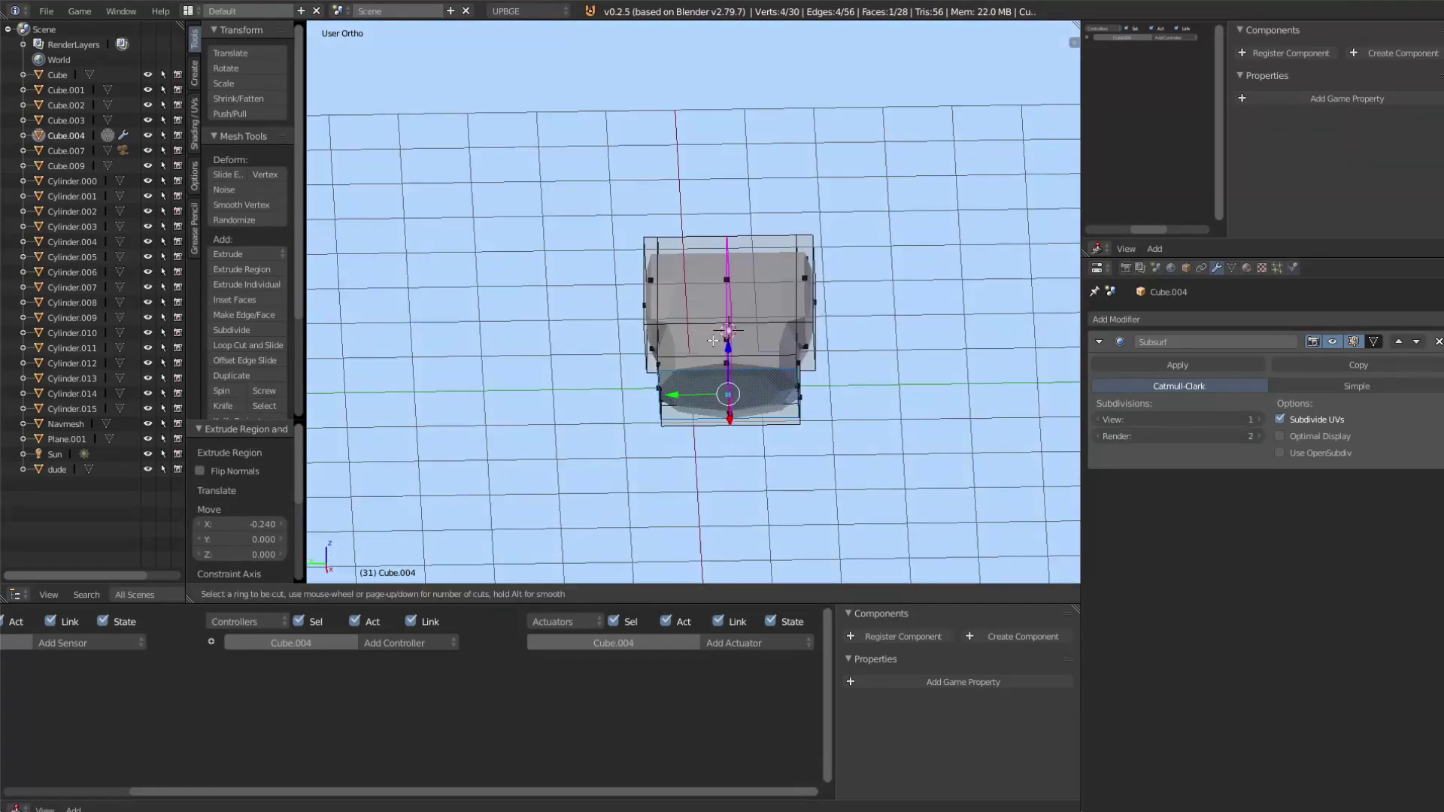
key(e)
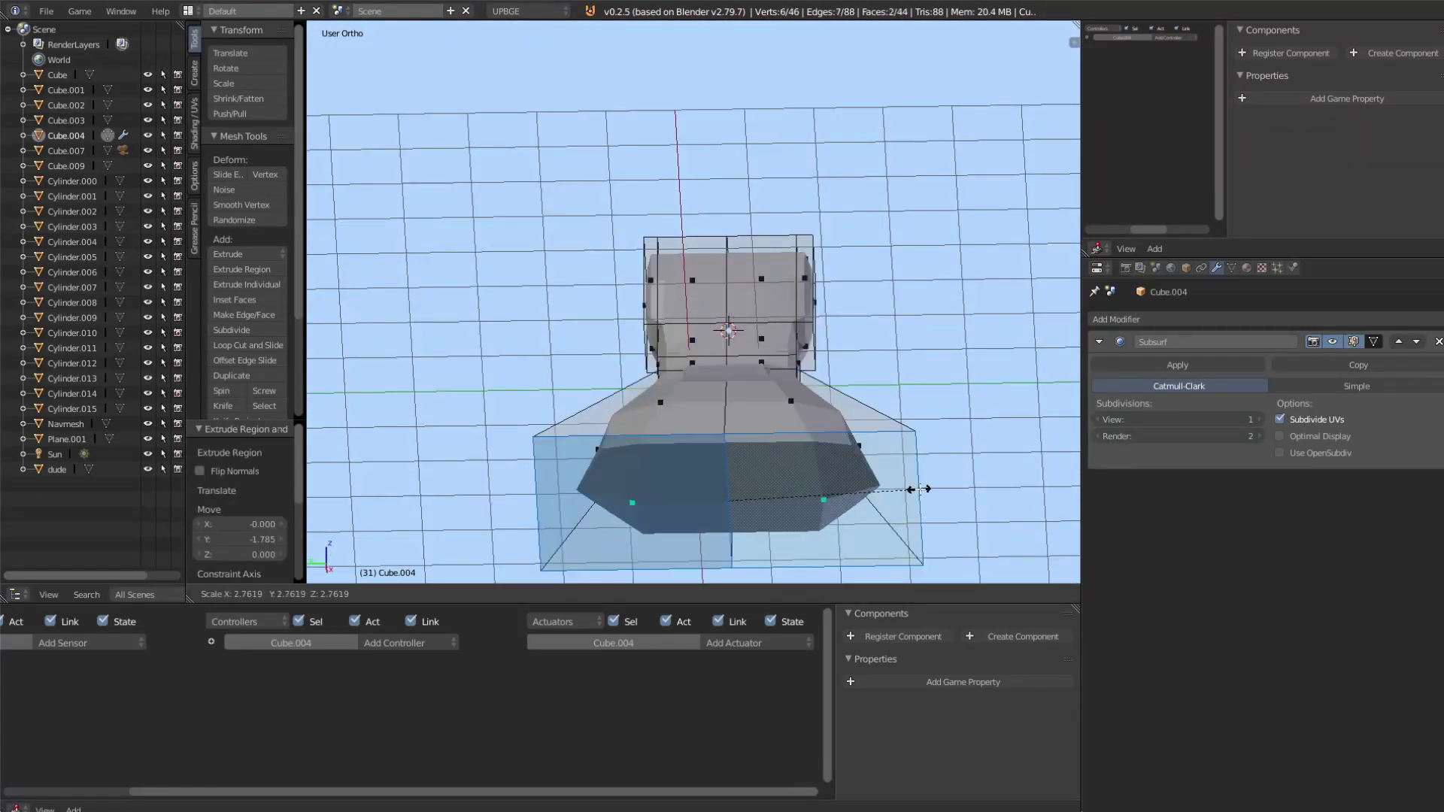
key(ctrl+z)
mouse_move(778, 398)
middle_down()
mouse_move(735, 431)
mouse_move(759, 481)
mouse_move(848, 354)
middle_up()
key(e)
right_click(766, 487)
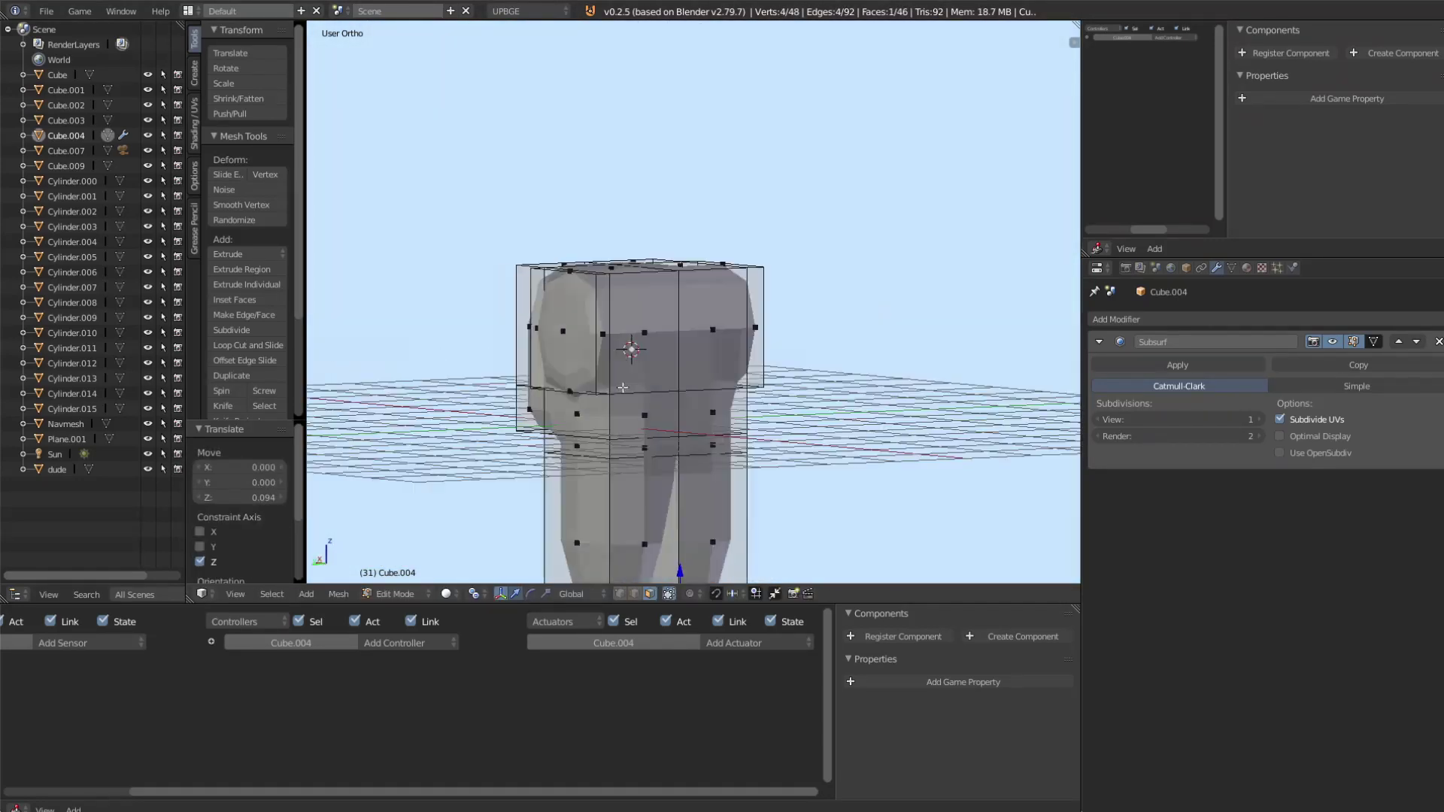
key(s)
click(848, 354)
Step: Extrude the side faces outward into arms
key(e)
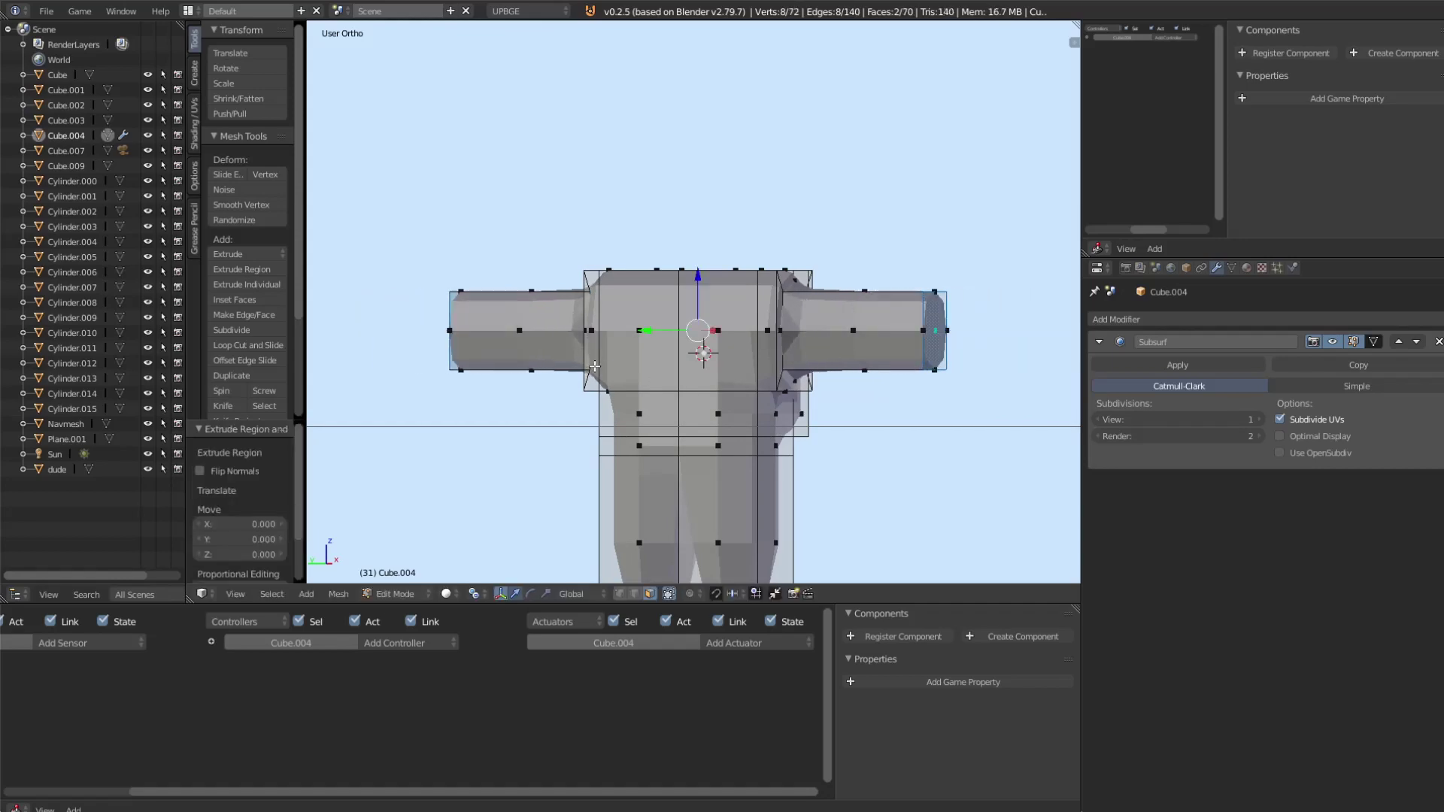
click(736, 362)
key(Tab)
key(Tab)
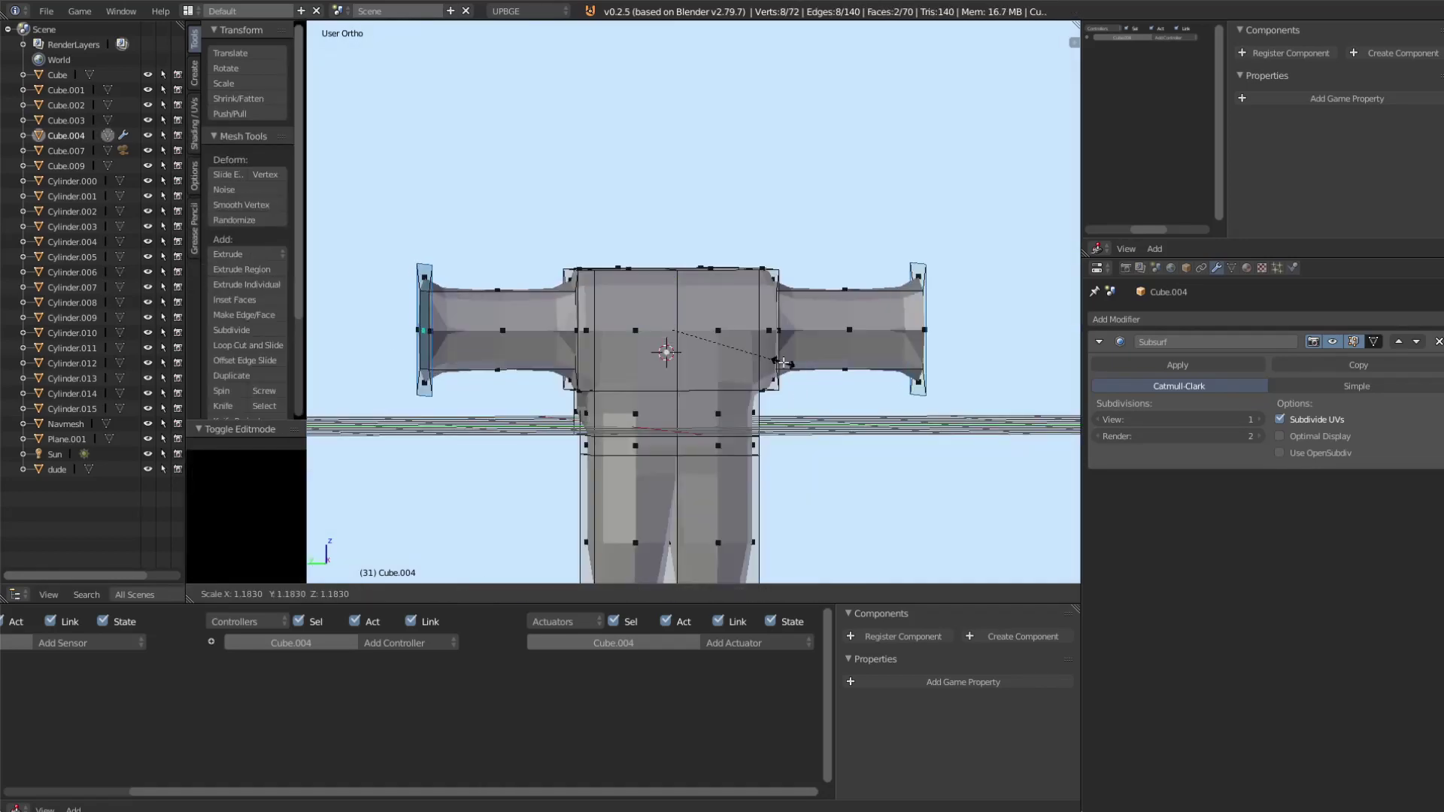
key(Tab)
middle_drag(735, 362, 683, 273)
key(Tab)
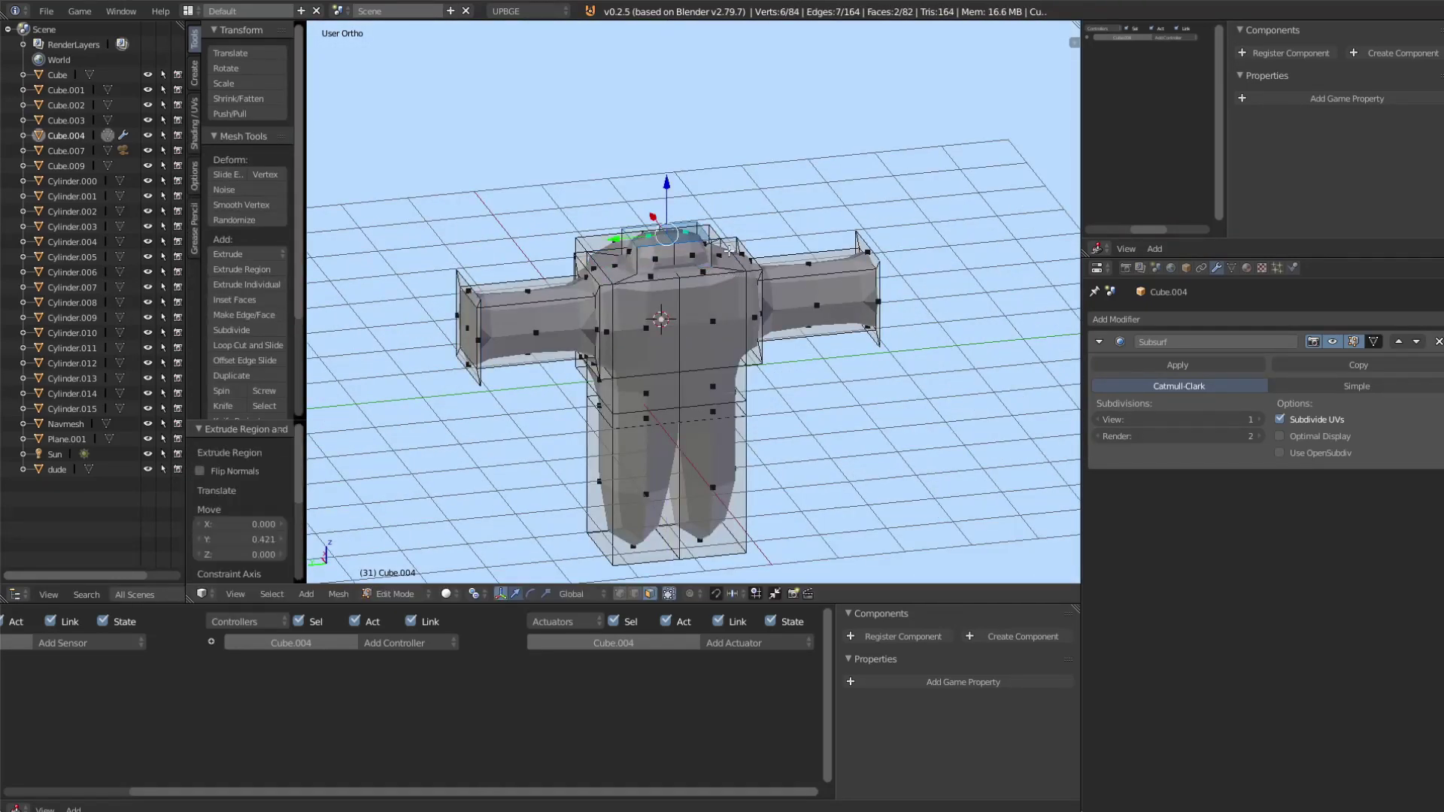
Step: Extrude the top face and raise it along Z to form the head
key(e)
click(722, 135)
middle_drag(722, 136, 645, 76)
key(g)
key(z)
key(y)
click(648, 186)
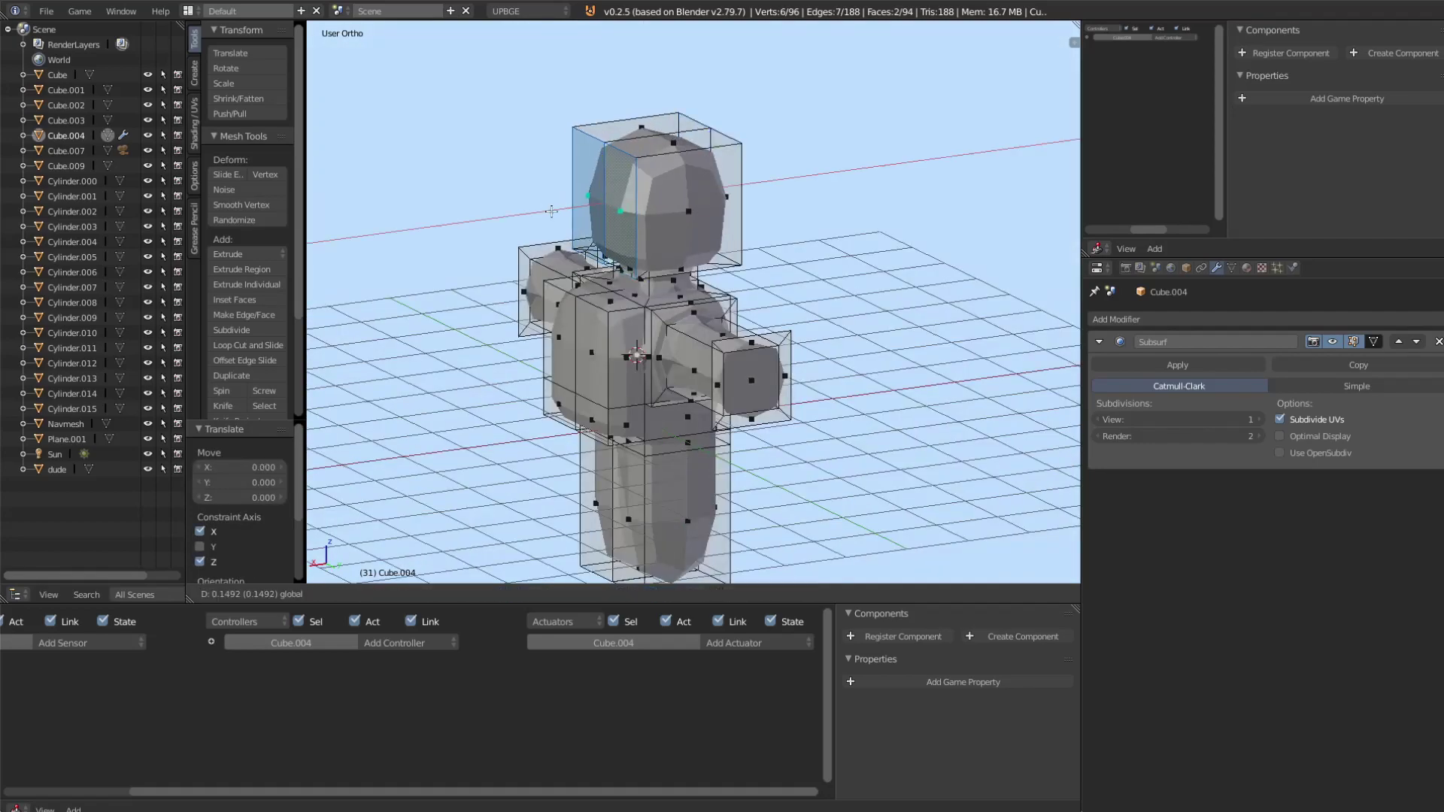
middle_drag(648, 187, 669, 225)
right_click(472, 305)
mouse_move(815, 275)
middle_down()
mouse_move(765, 349)
mouse_move(746, 328)
mouse_move(1074, 293)
middle_up()
Step: Add a centred loop cut across the legs to split them
key(Tab)
key(Tab)
scroll(677, 418, up, 4)
key(ctrl+r)
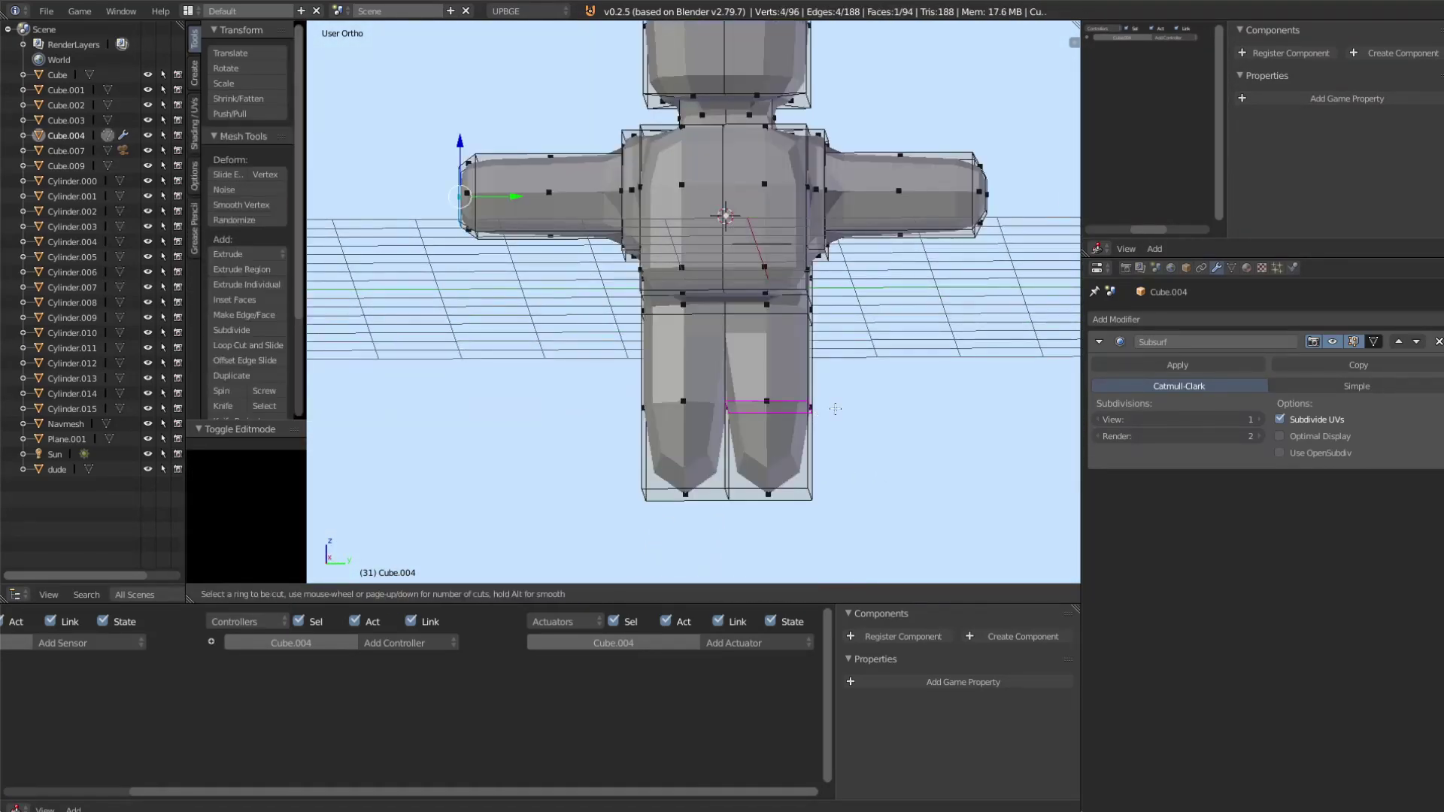
click(768, 451)
right_click(708, 381)
Step: Finish the loop cut on the torso and look over the whole character
click(631, 450)
key(Tab)
key(Tab)
middle_drag(631, 450, 647, 526)
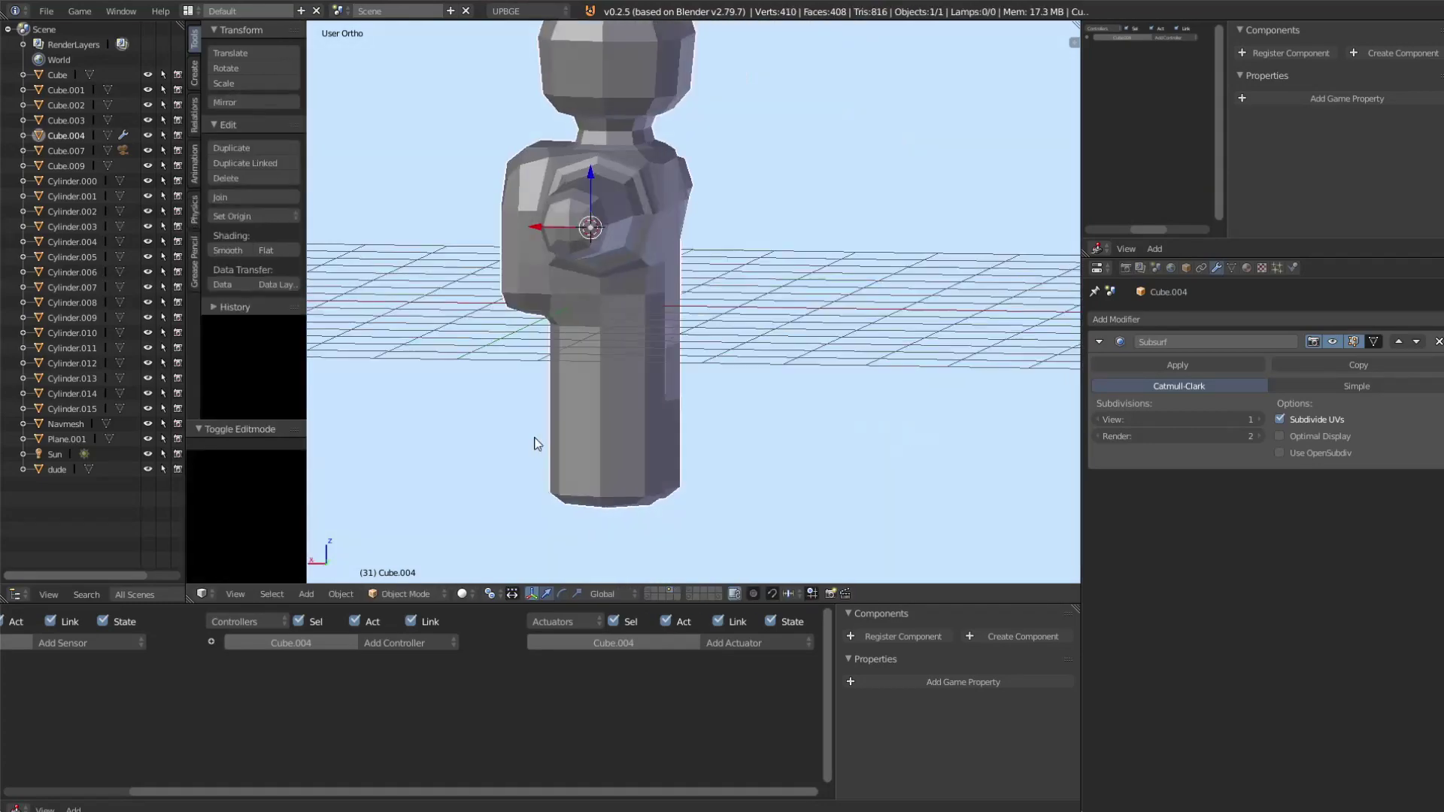
scroll(647, 526, up, 3)
scroll(741, 327, down, 2)
key(Tab)
scroll(863, 332, down, 2)
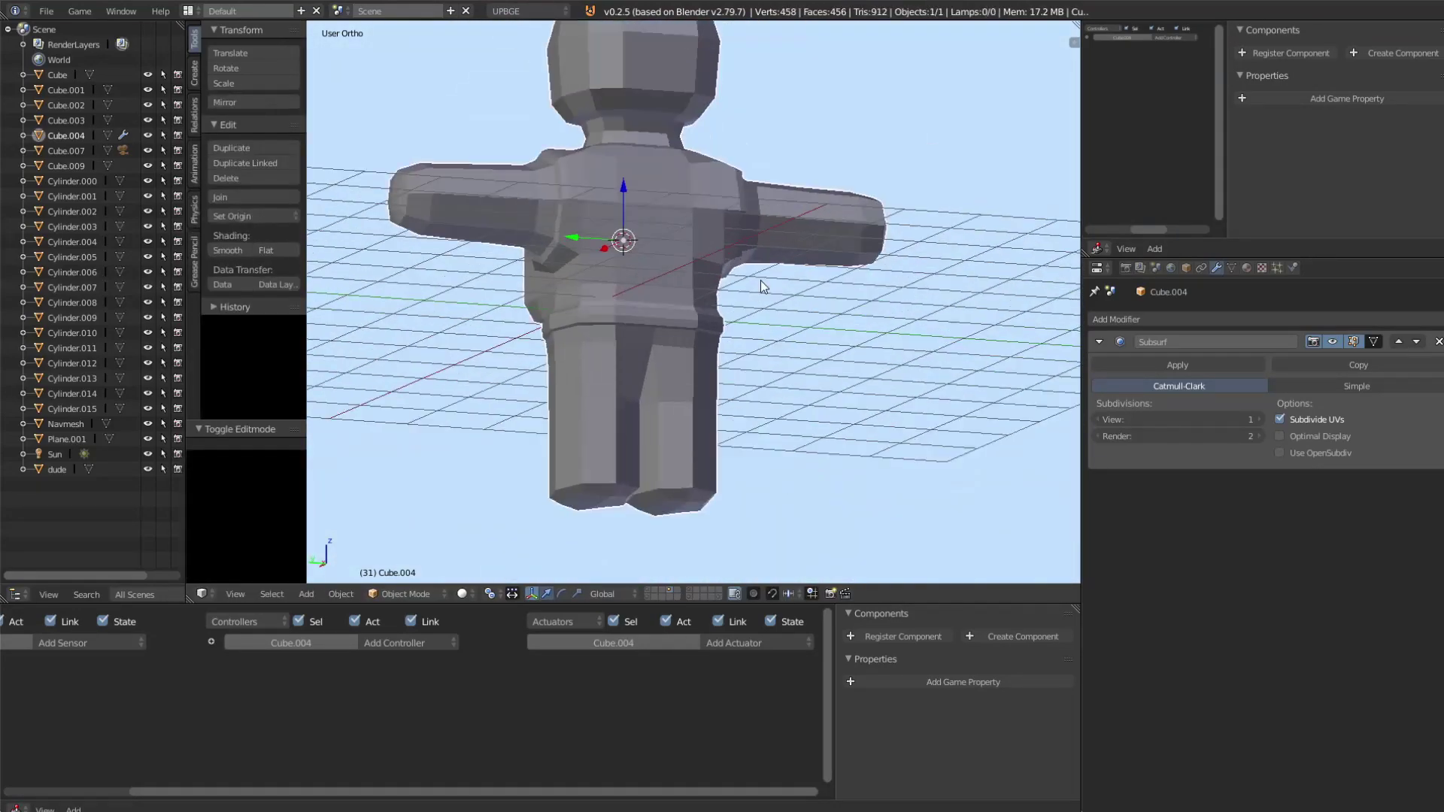
mouse_move(761, 281)
middle_down()
mouse_move(765, 158)
mouse_move(707, 254)
mouse_move(715, 227)
middle_up()
scroll(707, 254, up, 4)
Step: Subdivide the head faces and move them to start rounding the head
key(Tab)
key(w)
click(707, 259)
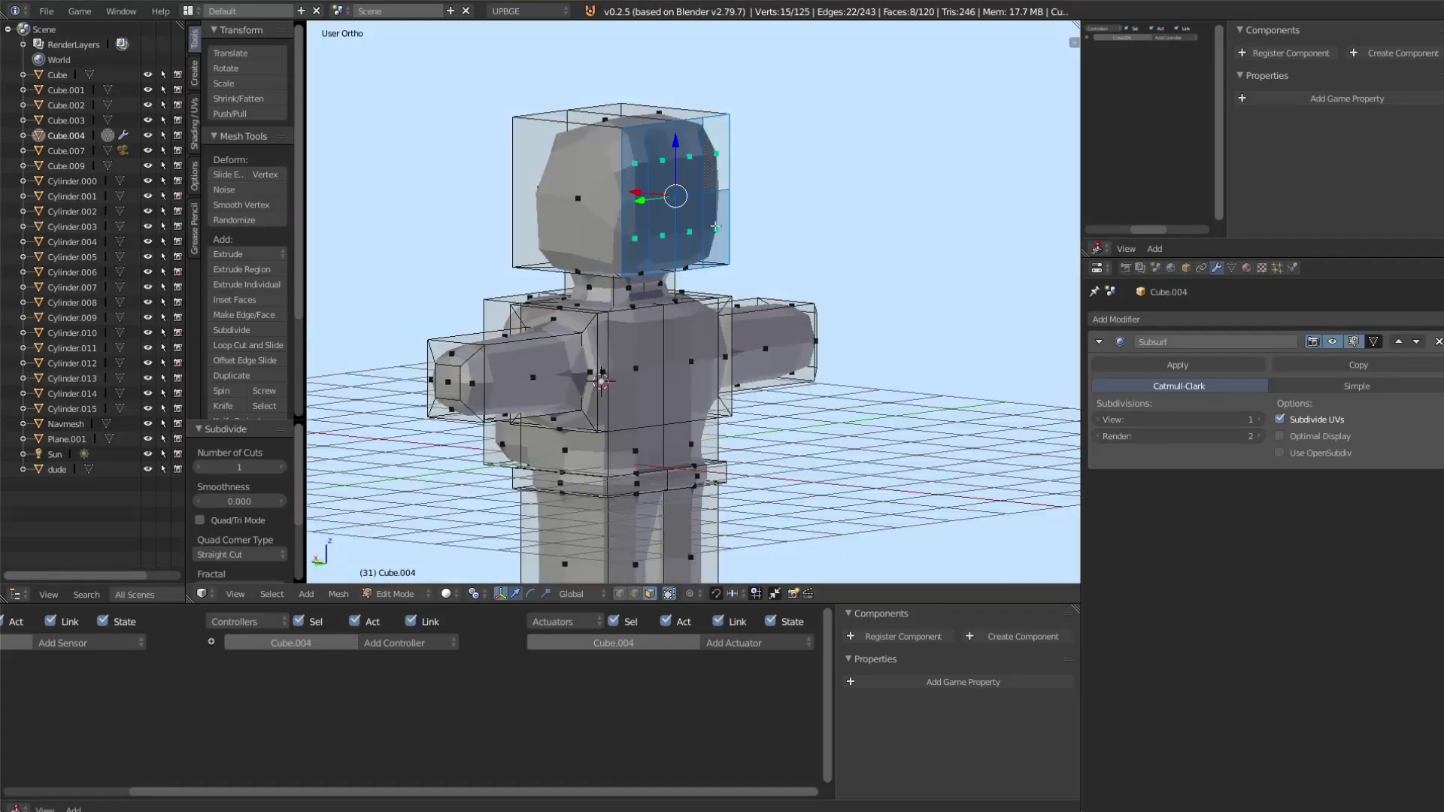
click(638, 155)
key(Tab)
middle_drag(638, 156, 540, 186)
key(Tab)
scroll(541, 186, up, 2)
Step: Select head faces and edges and scale them to reshape the head
right_click(576, 258)
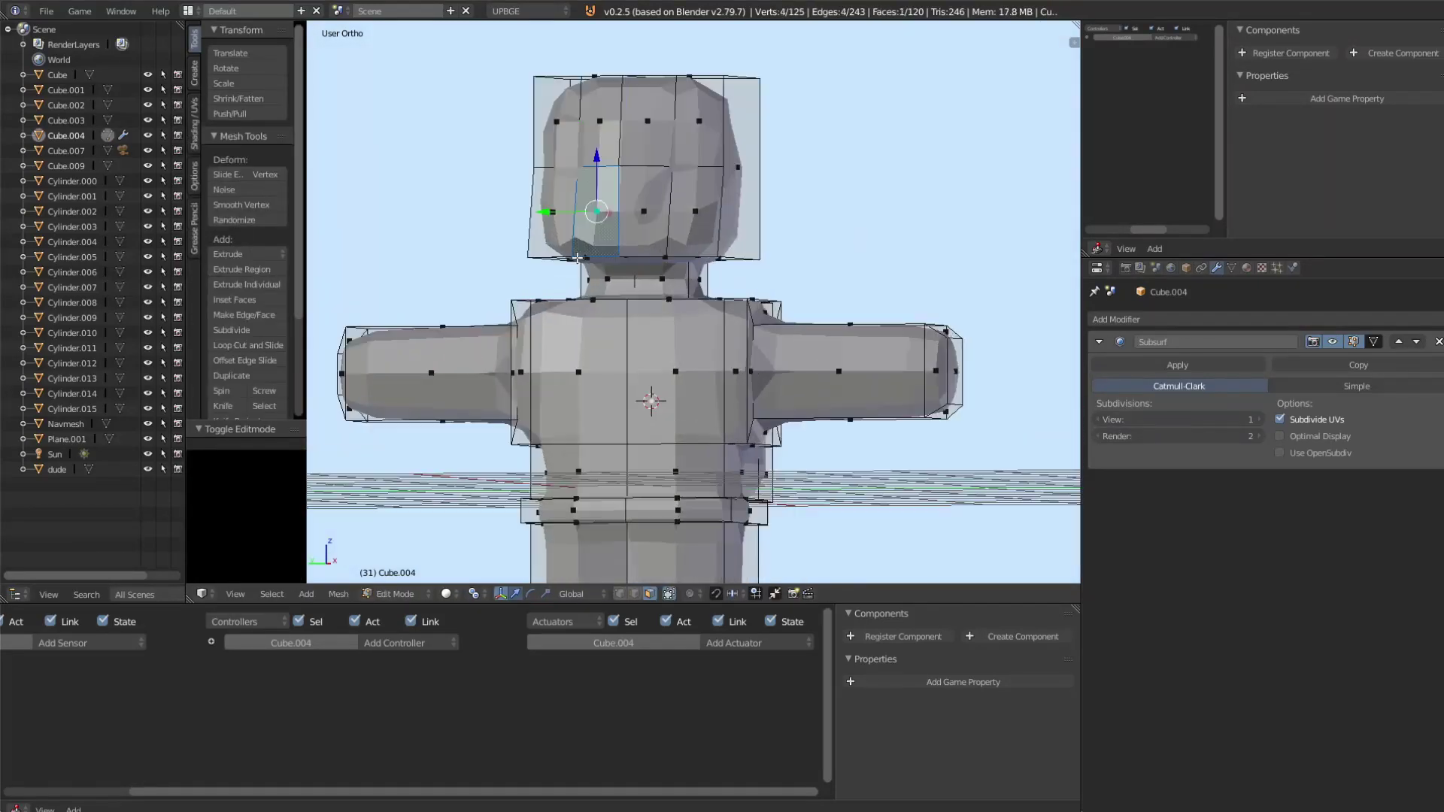
middle_drag(797, 278, 714, 268)
right_click(714, 269)
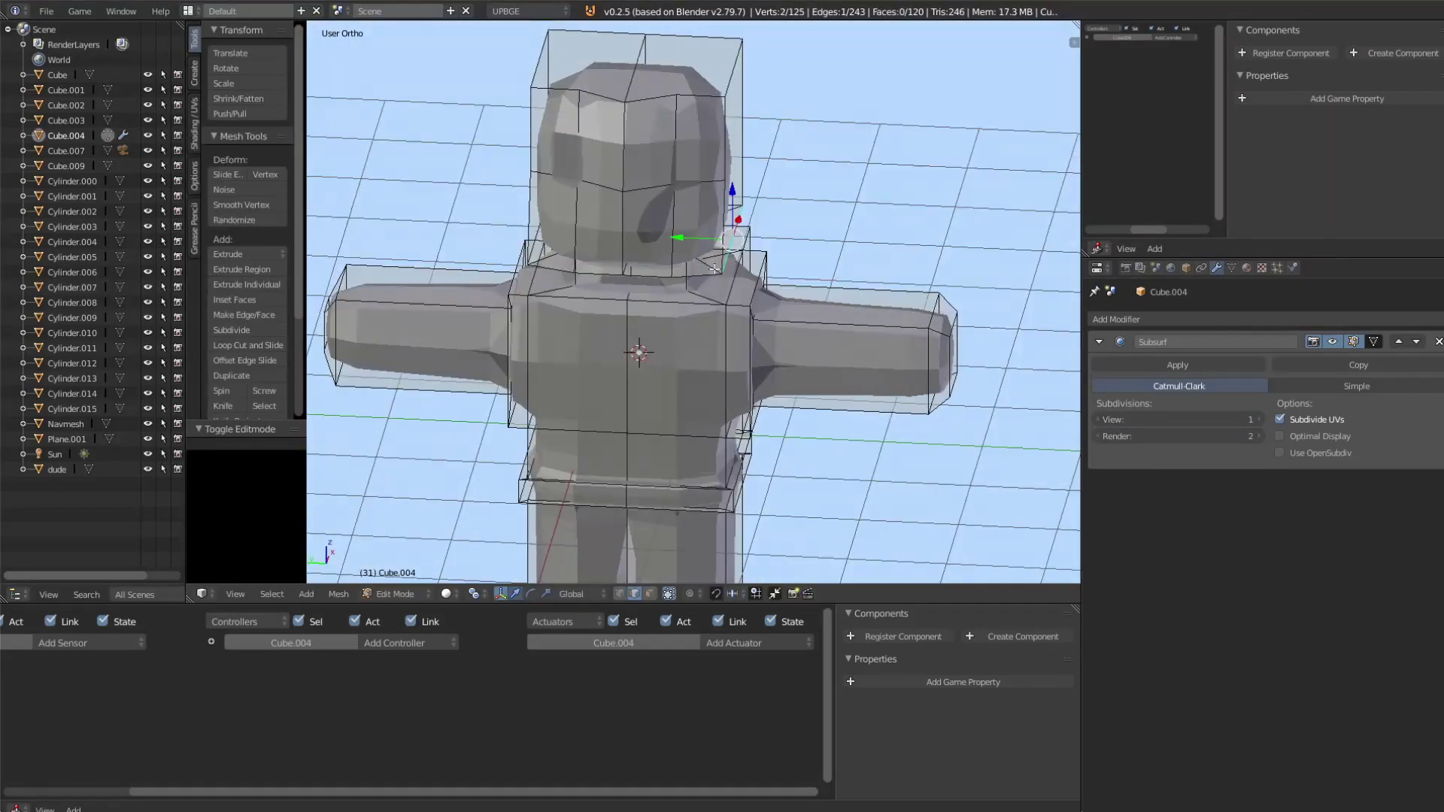
click(822, 294)
scroll(548, 468, up, 4)
scroll(783, 194, down, 4)
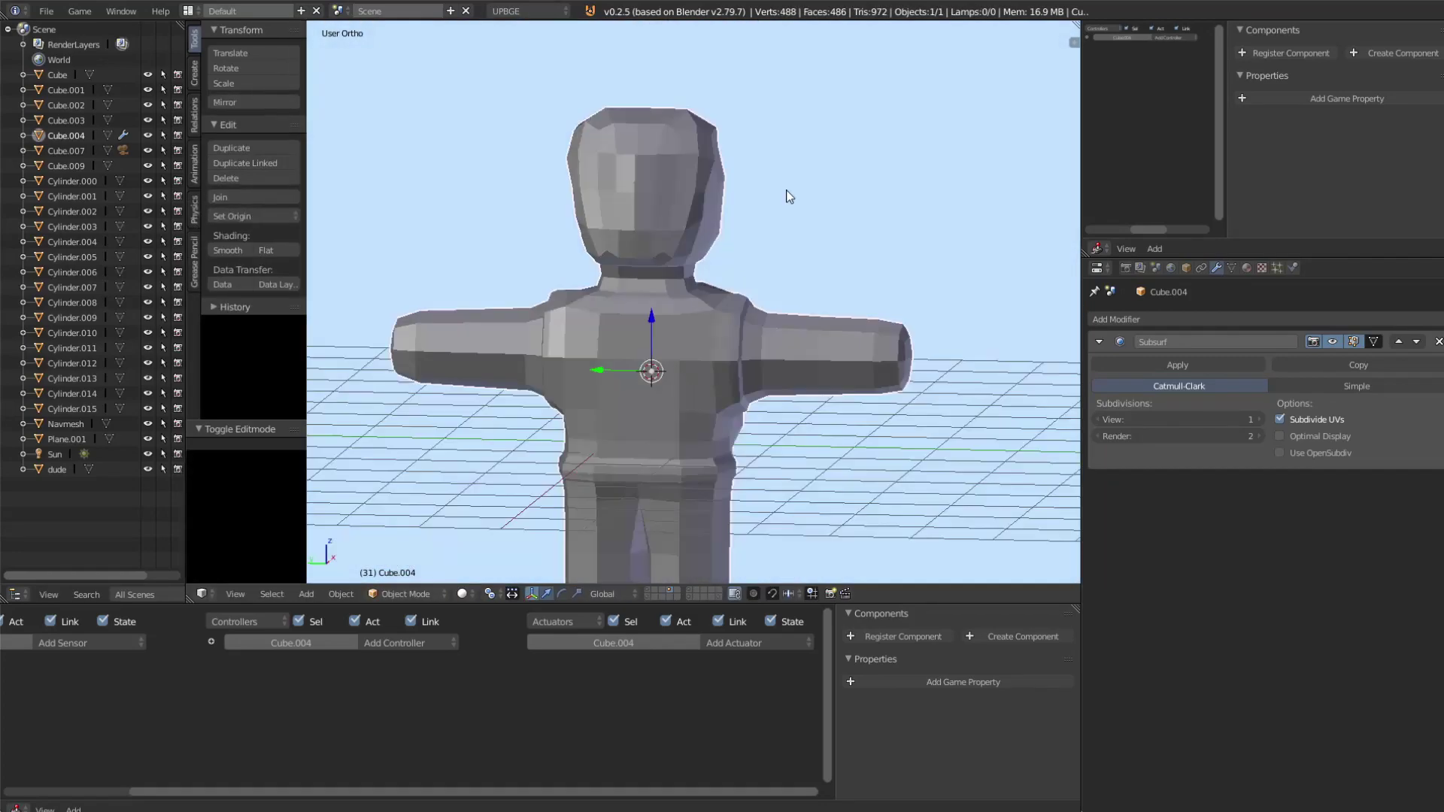
middle_drag(783, 193, 575, 124)
right_click(575, 124)
scroll(575, 124, down, 3)
middle_drag(827, 153, 738, 167)
scroll(738, 167, up, 4)
shift+right_click(554, 144)
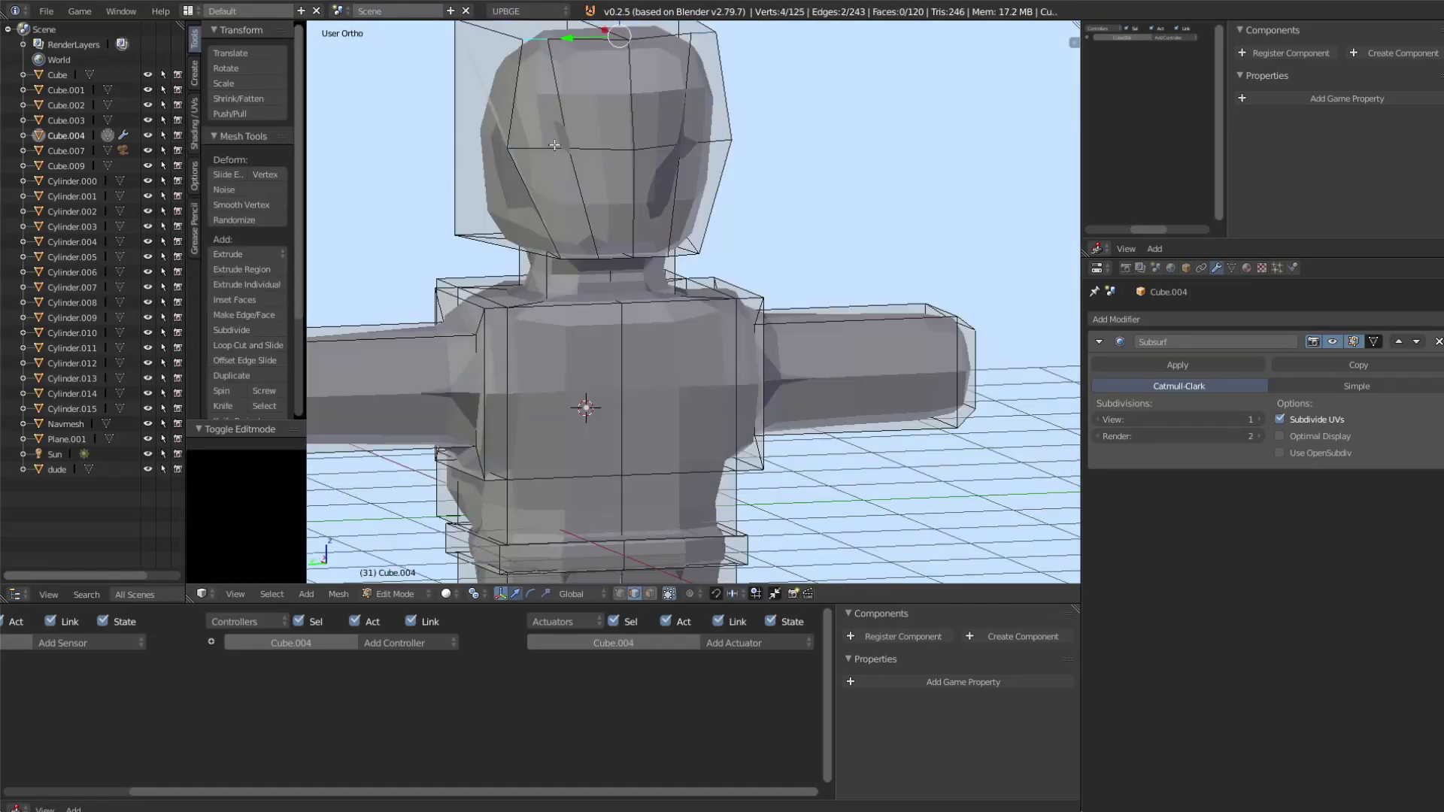
Step: Return to Object Mode and set the character's Physics Type to Dynamic
key(Tab)
scroll(611, 229, down, 4)
mouse_move(656, 385)
middle_down()
mouse_move(902, 402)
mouse_move(661, 377)
mouse_move(919, 426)
middle_up()
scroll(919, 426, up, 2)
key(shift+a)
mouse_move(662, 478)
scroll(844, 413, down, 3)
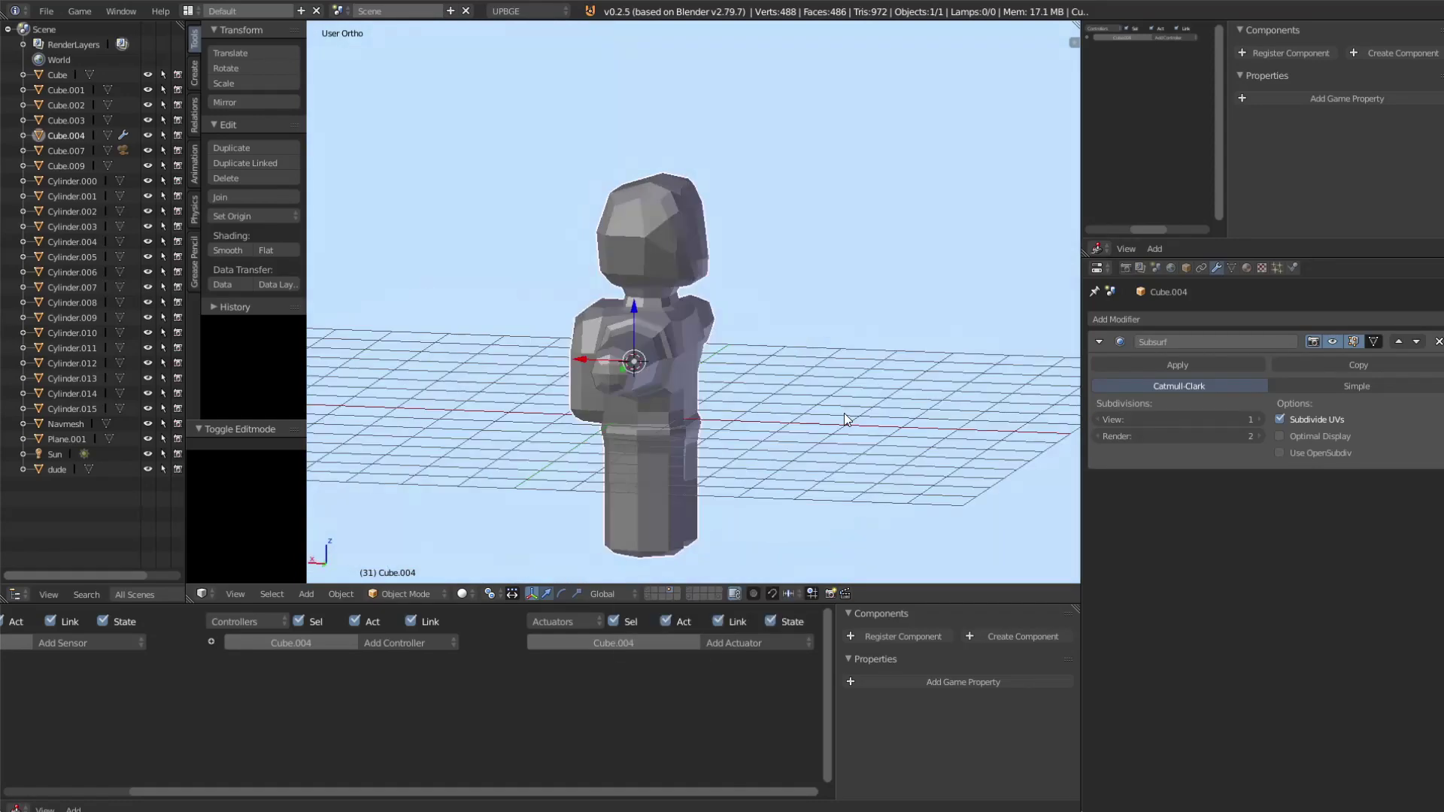
click(1292, 268)
click(1324, 337)
click(1271, 264)
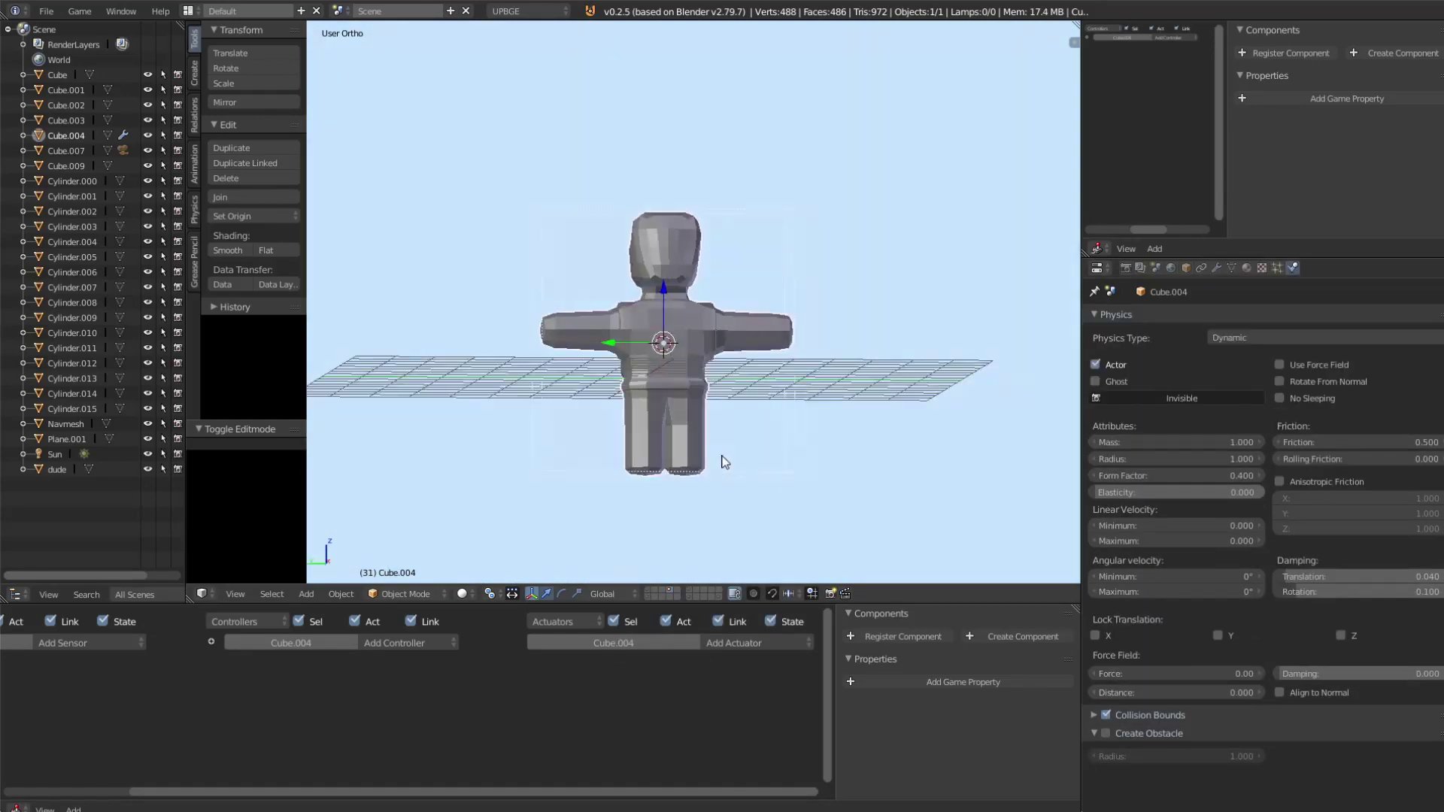
Step: Give the character convex hull collision bounds and place a new cube beneath it
click(1106, 716)
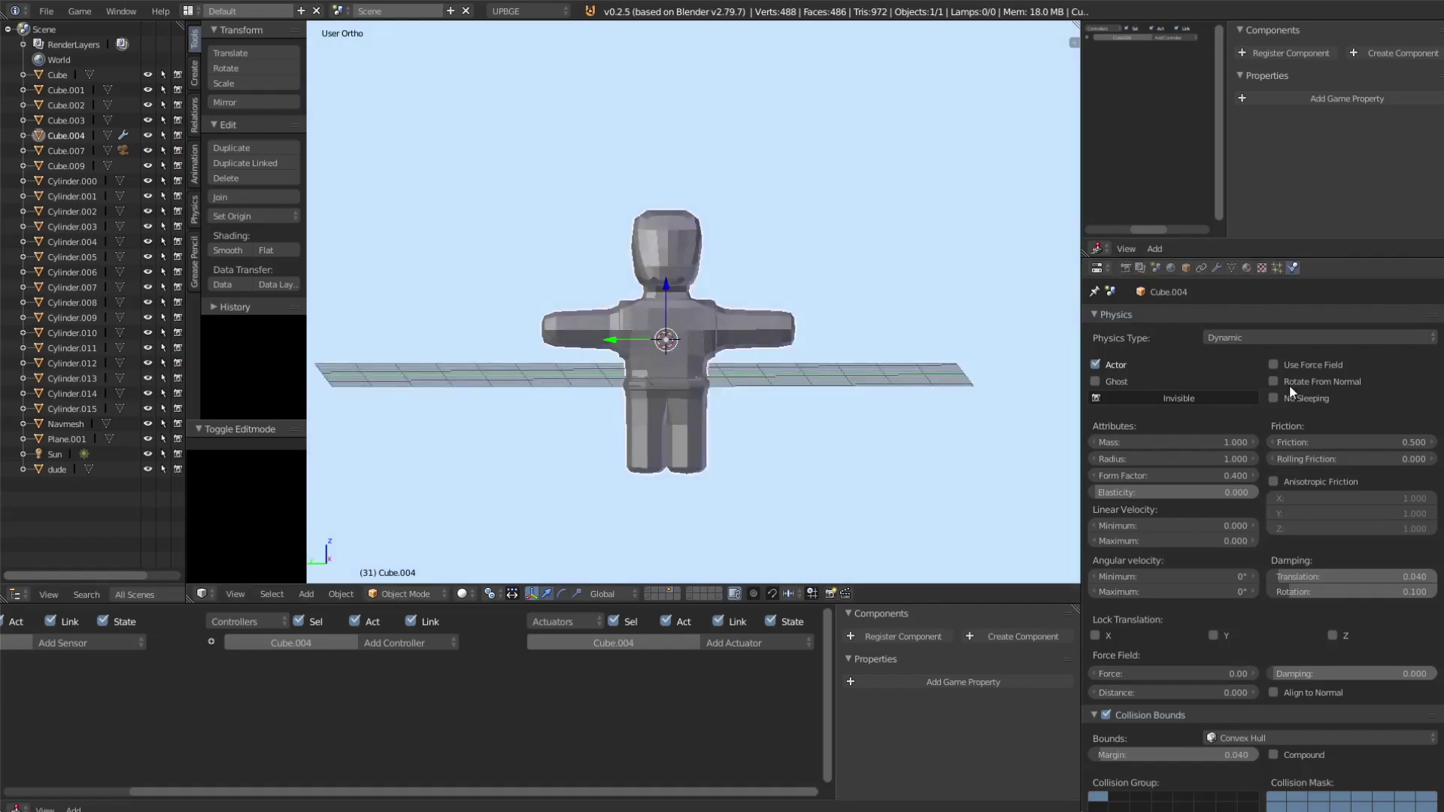
click(1289, 338)
click(1230, 309)
key(shift+d)
key(z)
click(671, 319)
middle_drag(670, 318, 870, 458)
key(g)
key(x)
click(733, 352)
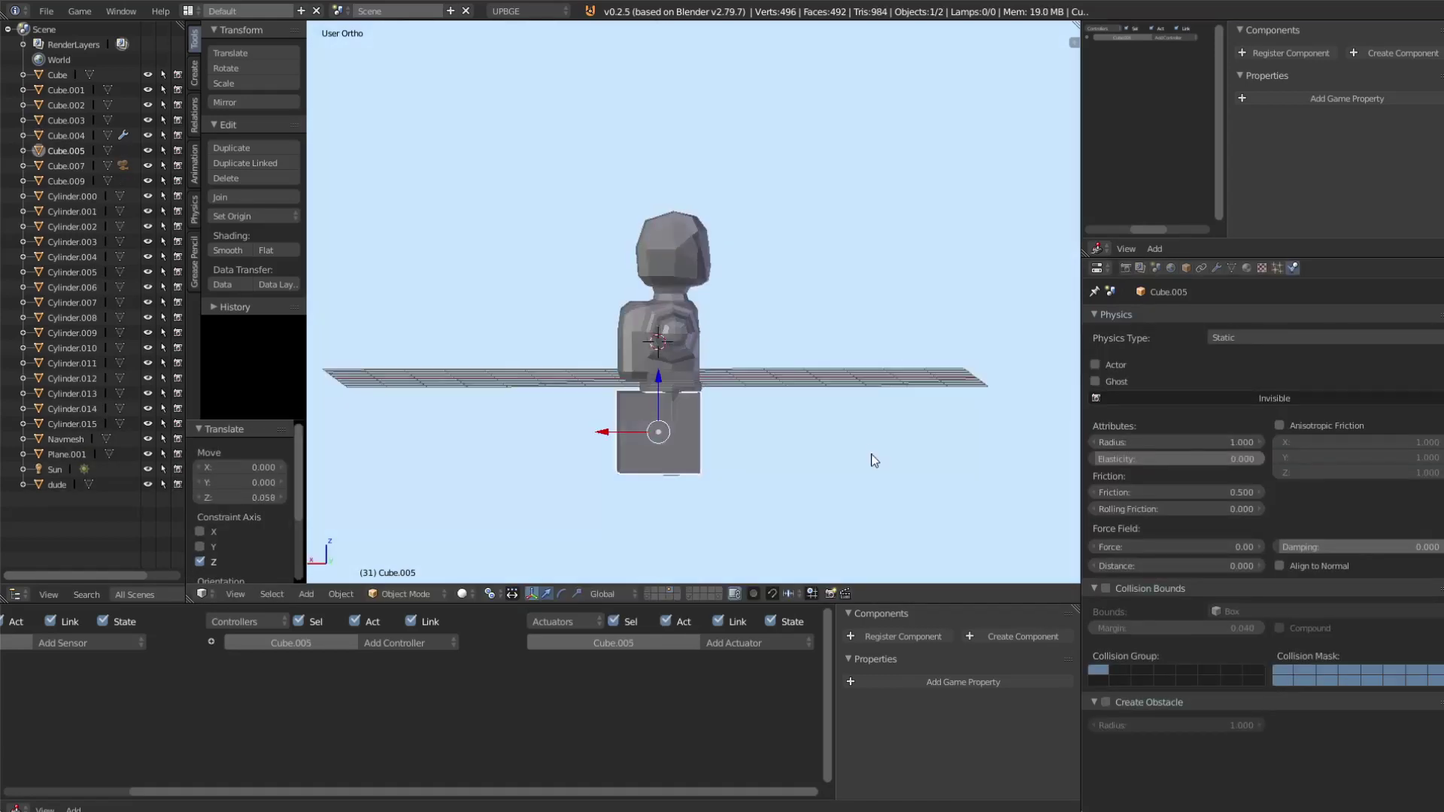
middle_drag(606, 442, 989, 506)
Step: Rename the cube to monster and parent the character to it
click(1186, 267)
click(1200, 316)
text(monster)
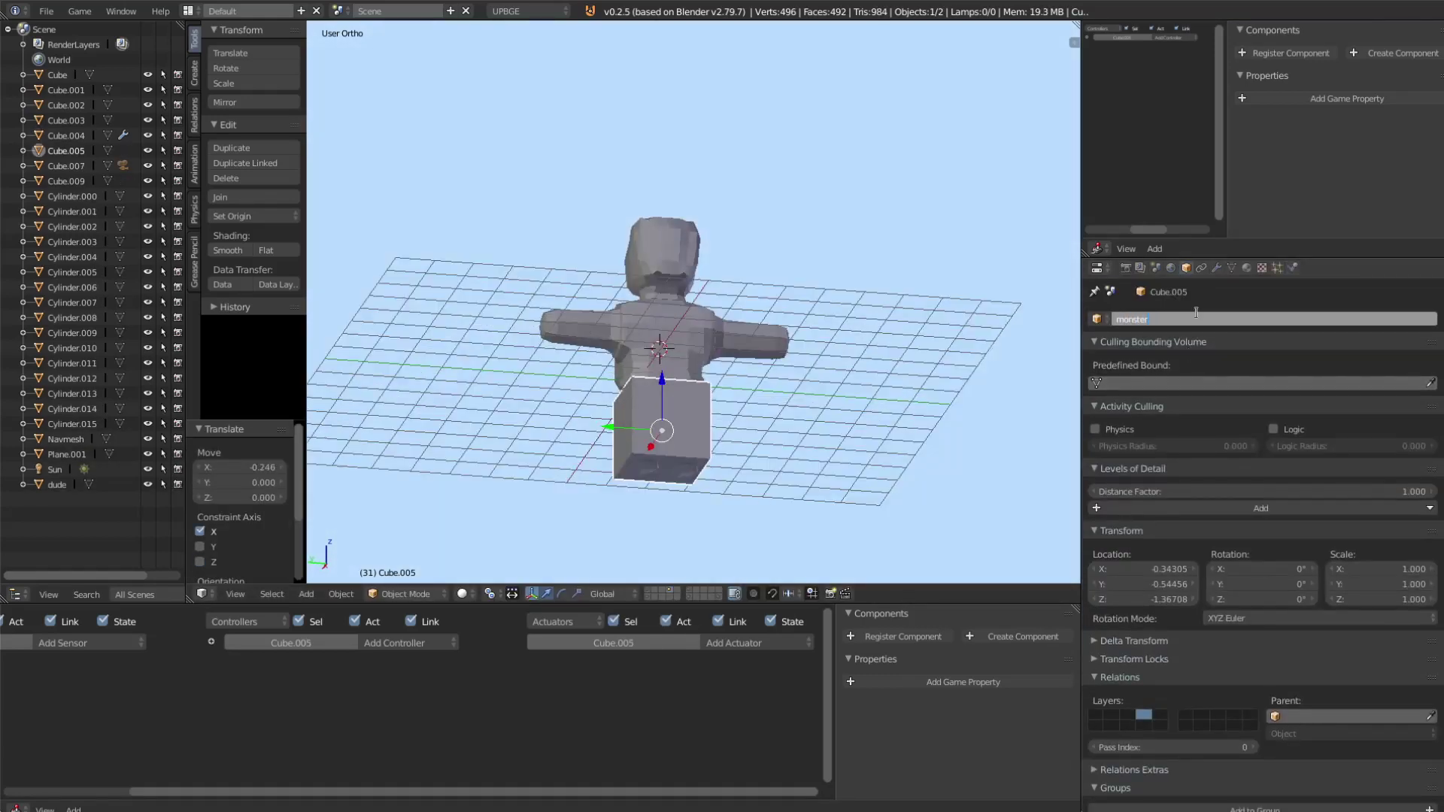
middle_drag(805, 454, 692, 347)
right_click(692, 347)
click(707, 468)
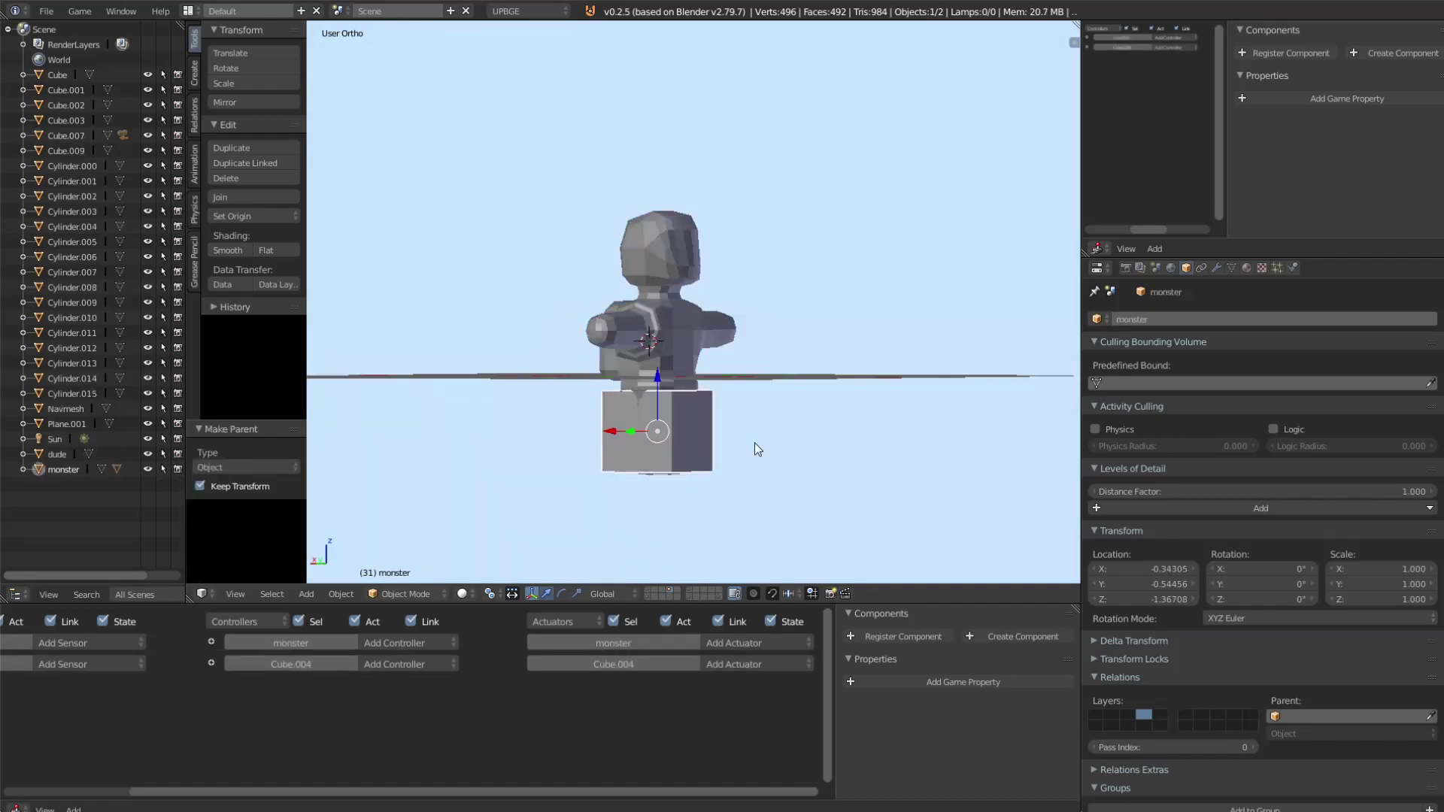
middle_drag(755, 444, 662, 448)
Step: Copy the logic bricks from the logic cube onto the monster
click(647, 591)
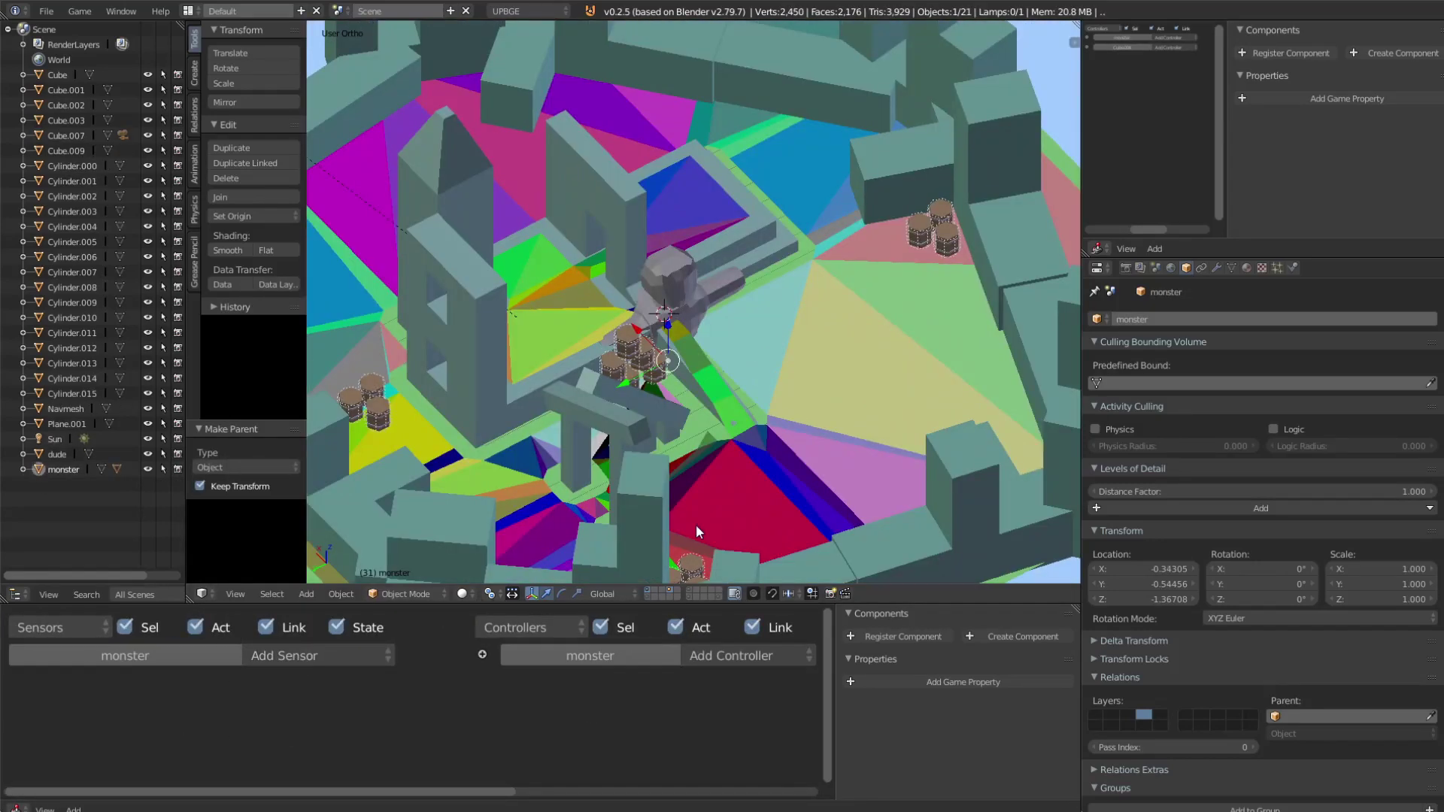
click(671, 591)
right_click(652, 422)
key(ctrl+l)
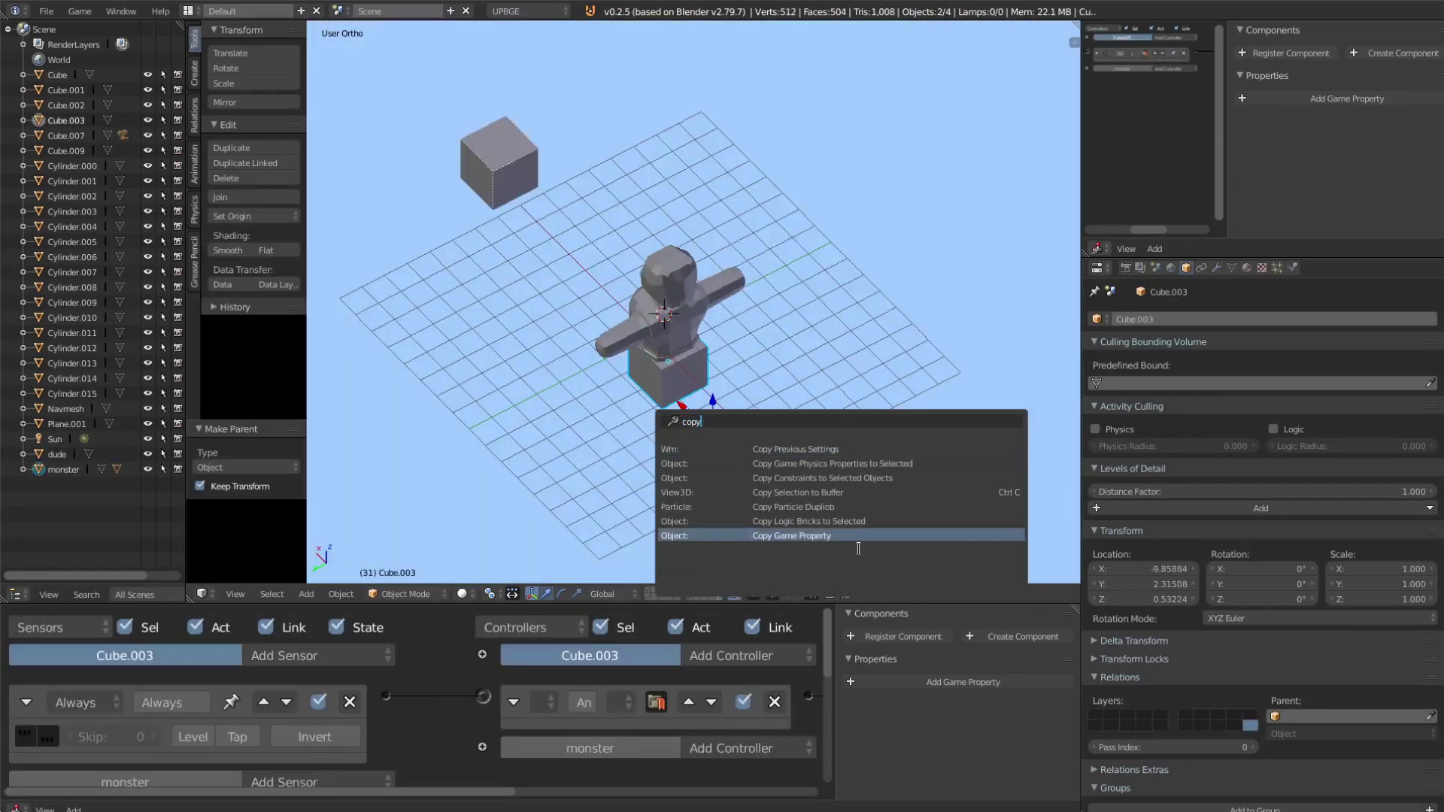
click(692, 535)
middle_drag(692, 535, 816, 377)
Step: Restore the monster setup with undo/redo and place a monster_imp instance in the level
click(650, 596)
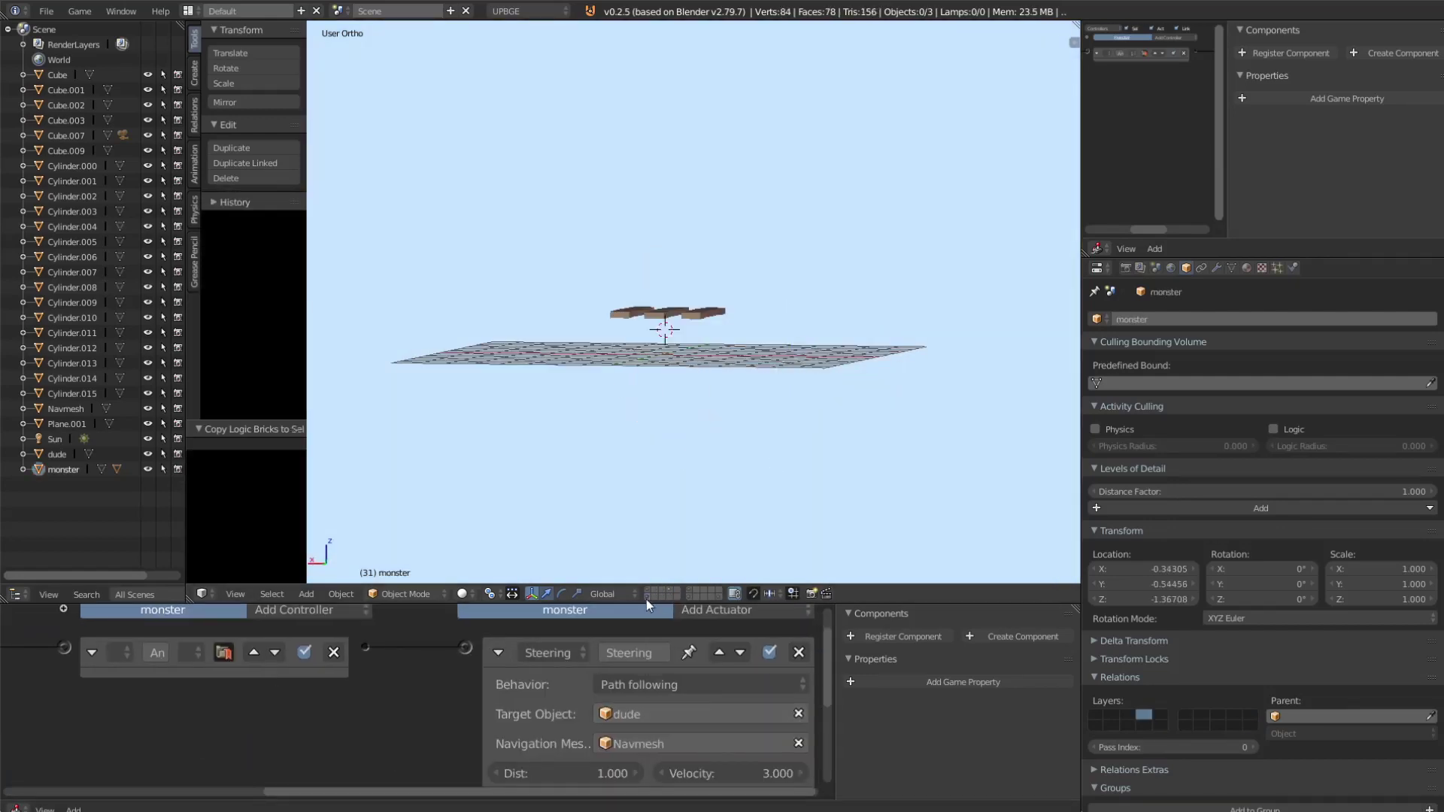
key(ctrl+z)
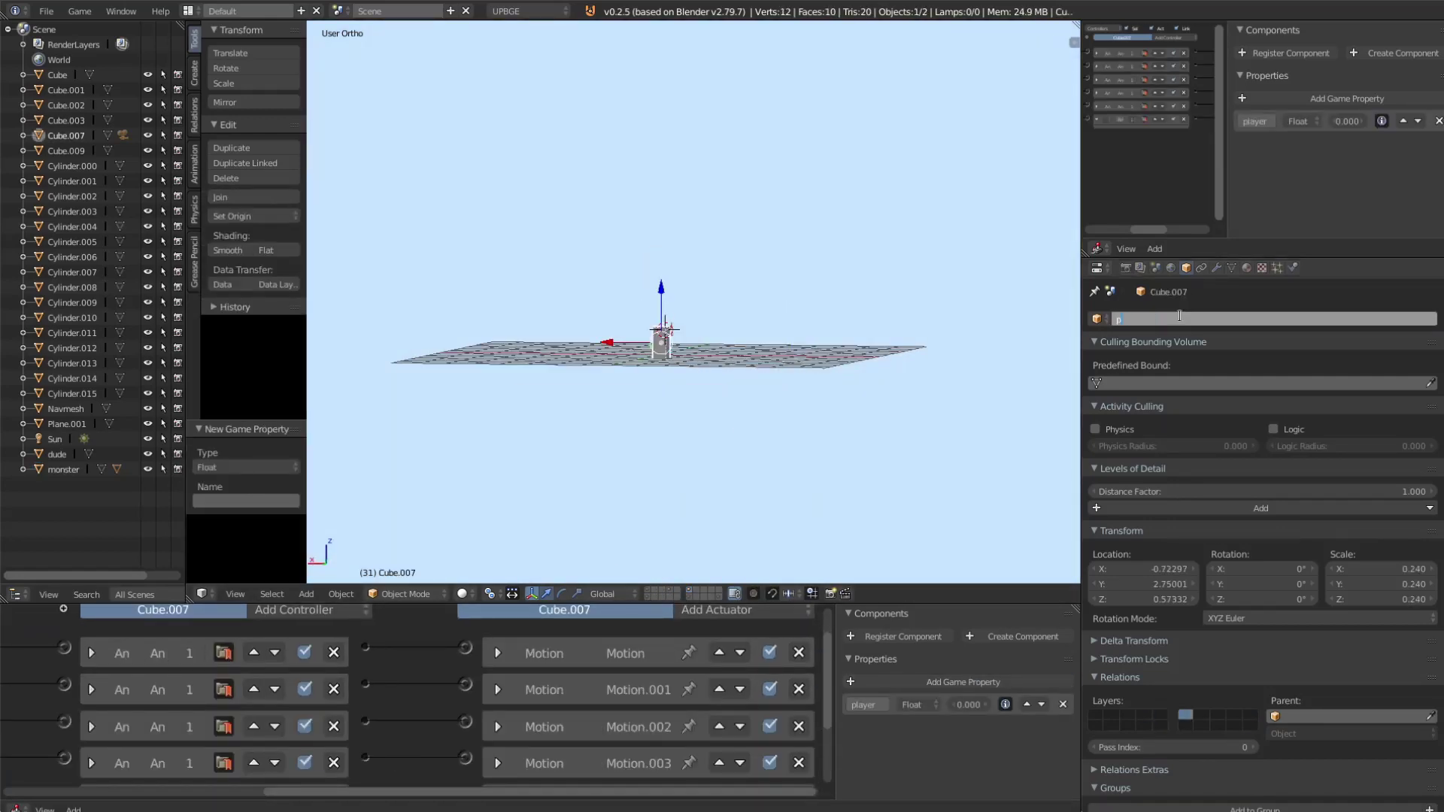
key(ctrl+z)
key(ctrl+z)
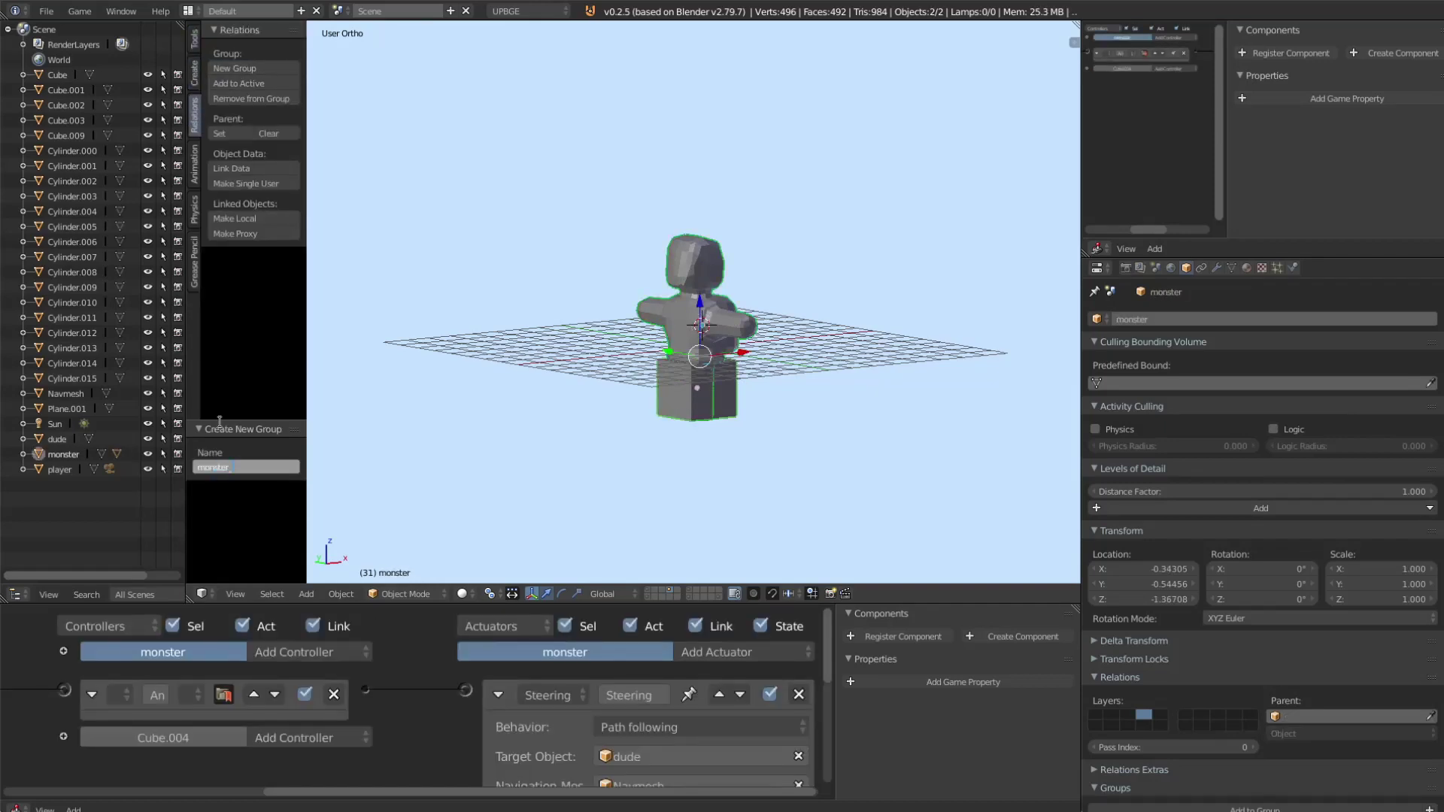
text(_imp)
middle_drag(552, 467, 595, 459)
click(1292, 267)
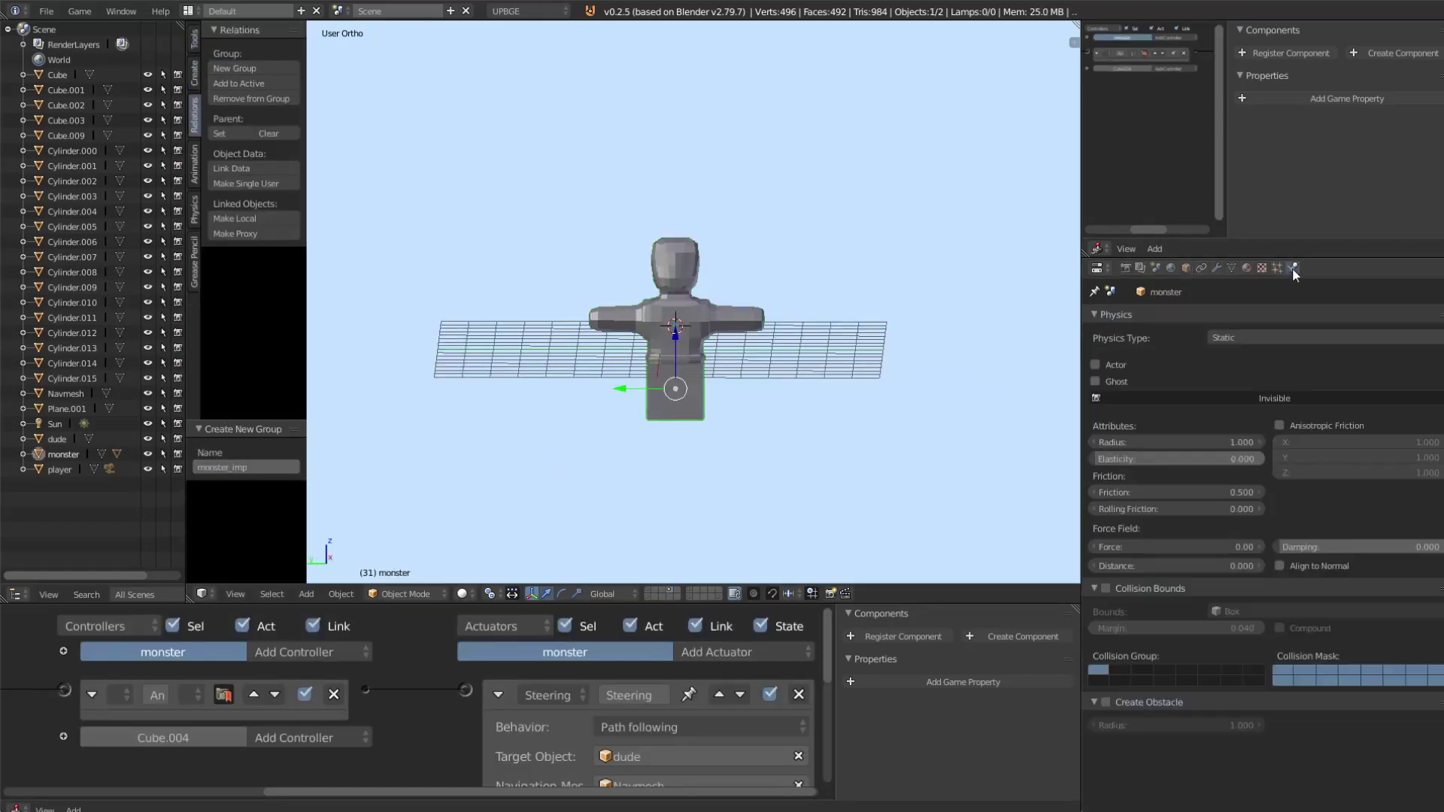
key(ctrl+shift+z)
key(ctrl+shift+z)
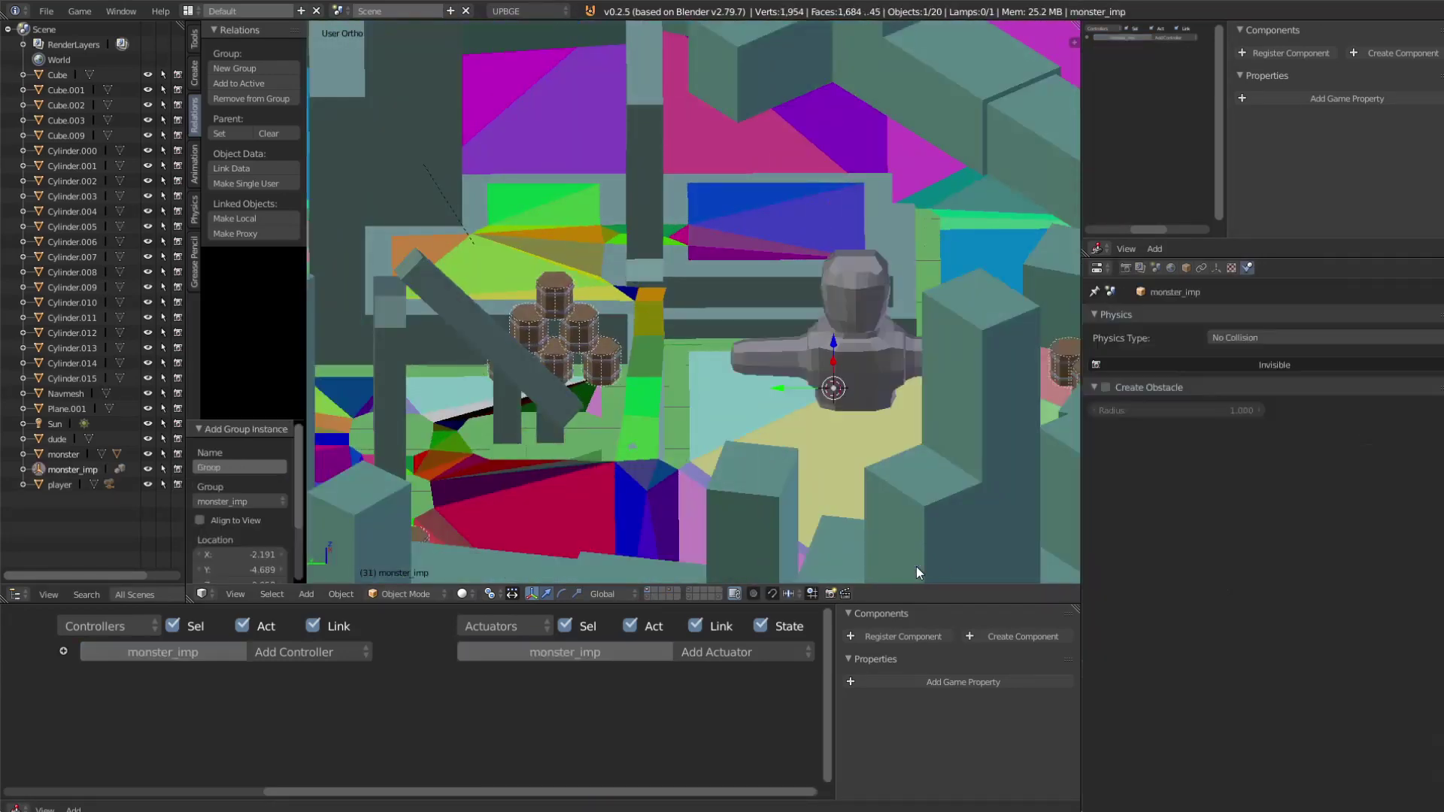
Step: Scale the monster_imp instance down to 0.646
key(s)
click(895, 266)
middle_drag(895, 266, 855, 181)
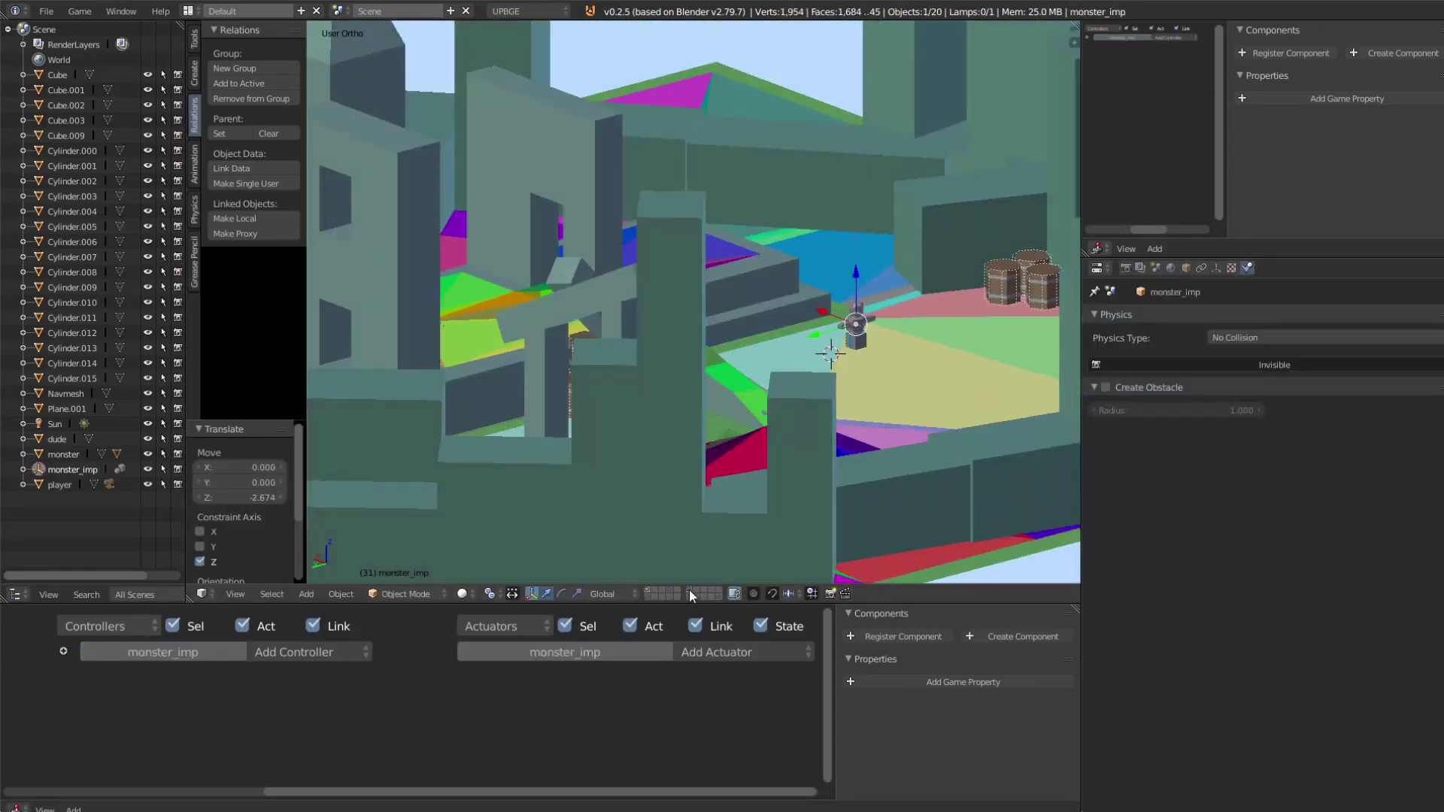
Step: Playtest the level twice, then return to the monster's layer
key(p)
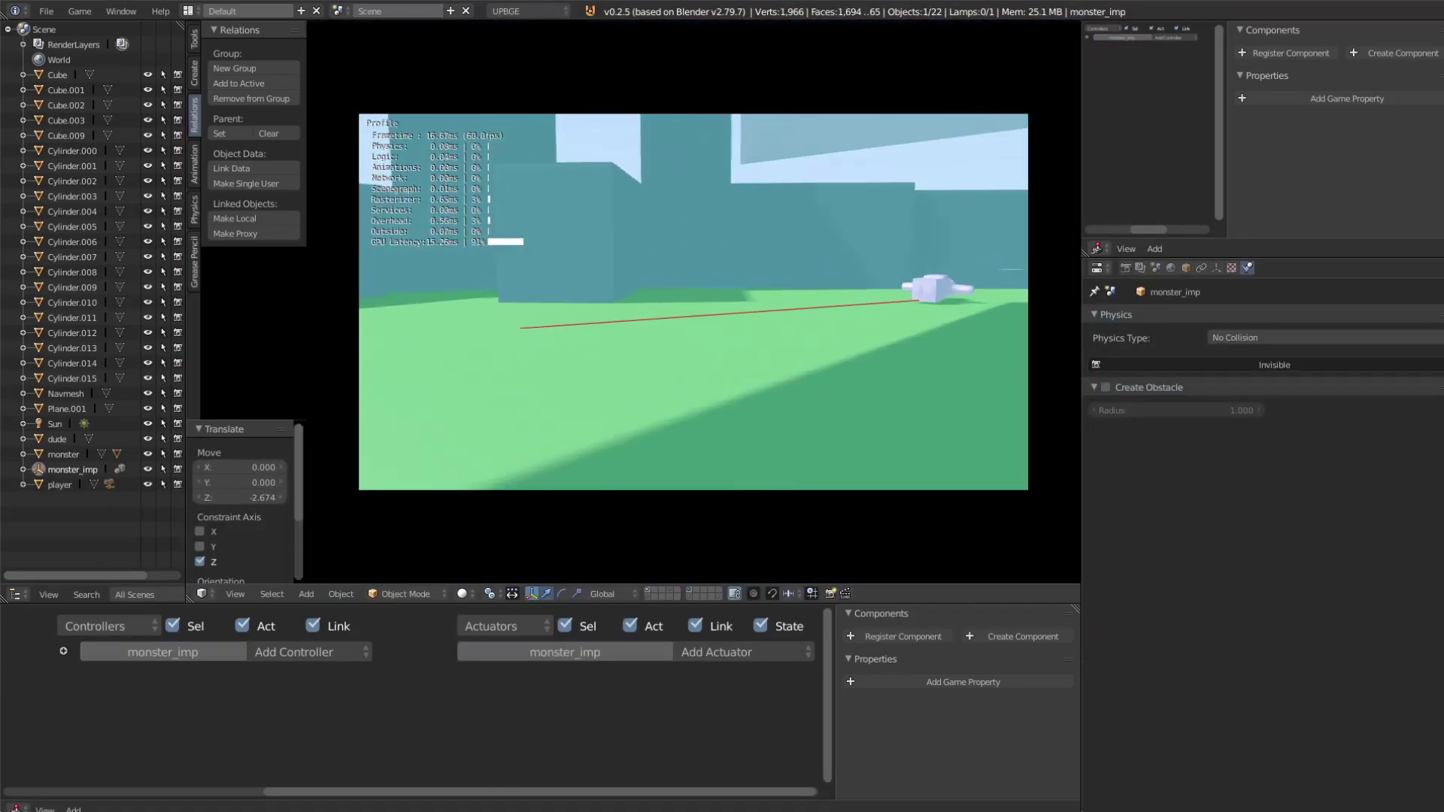
key(Escape)
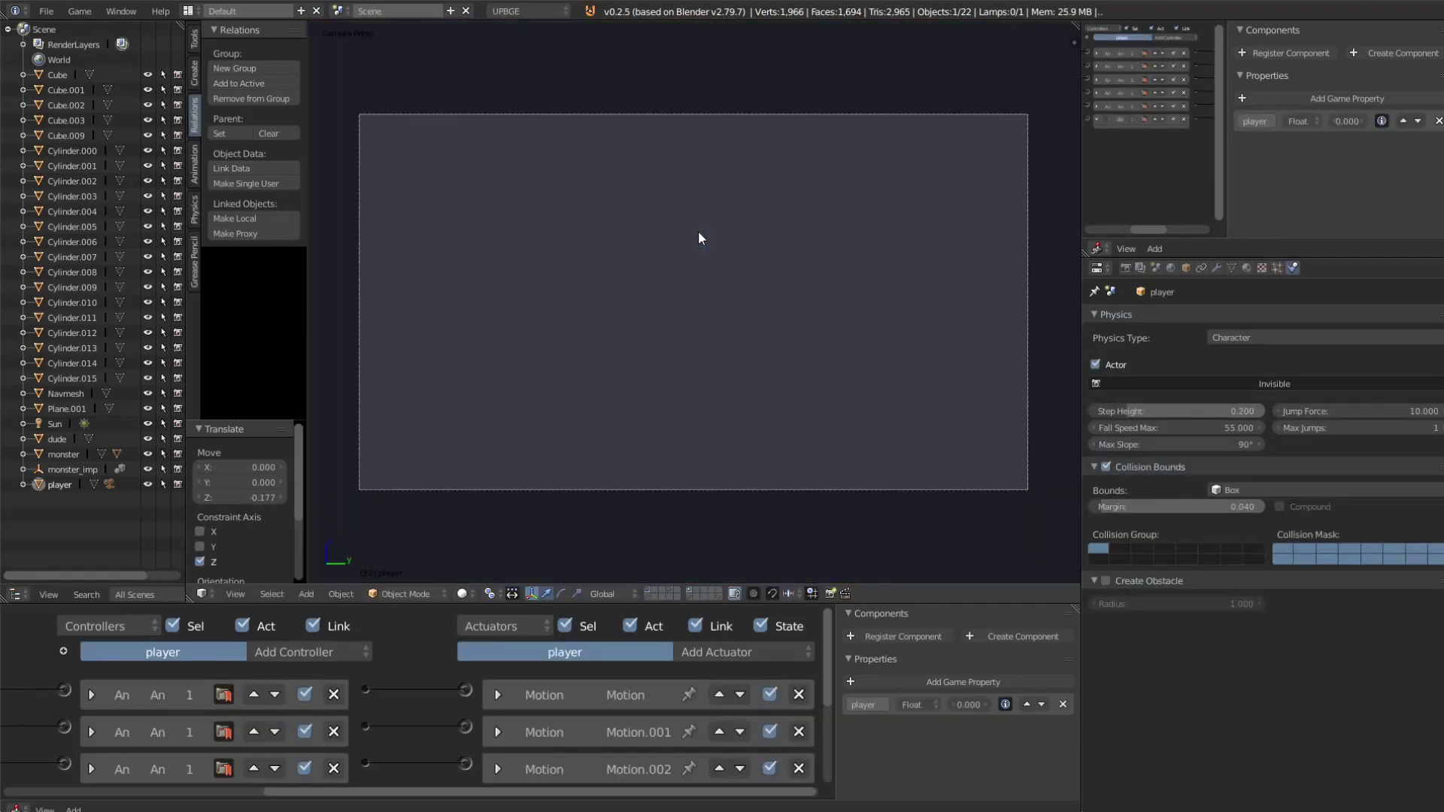
key(p)
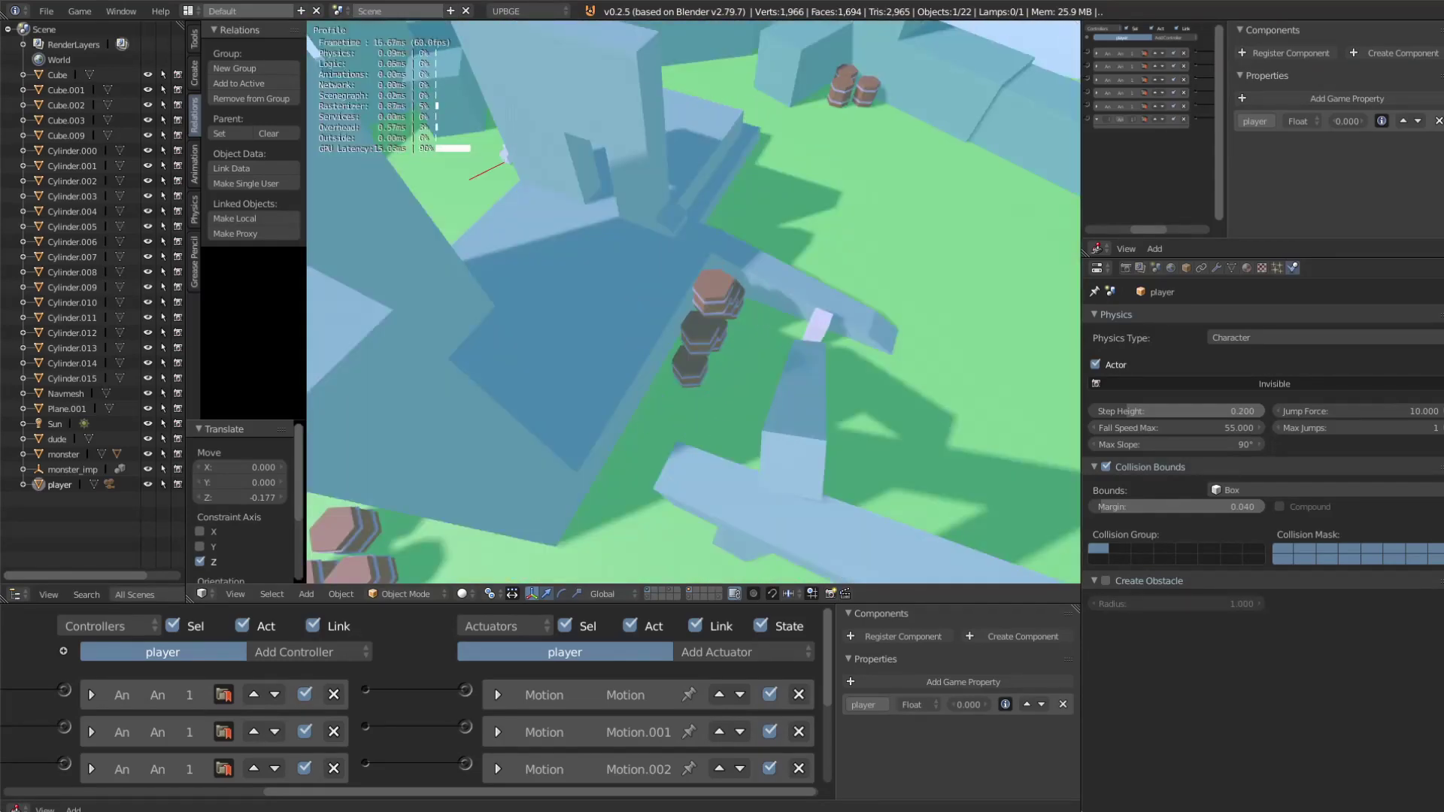
key(Escape)
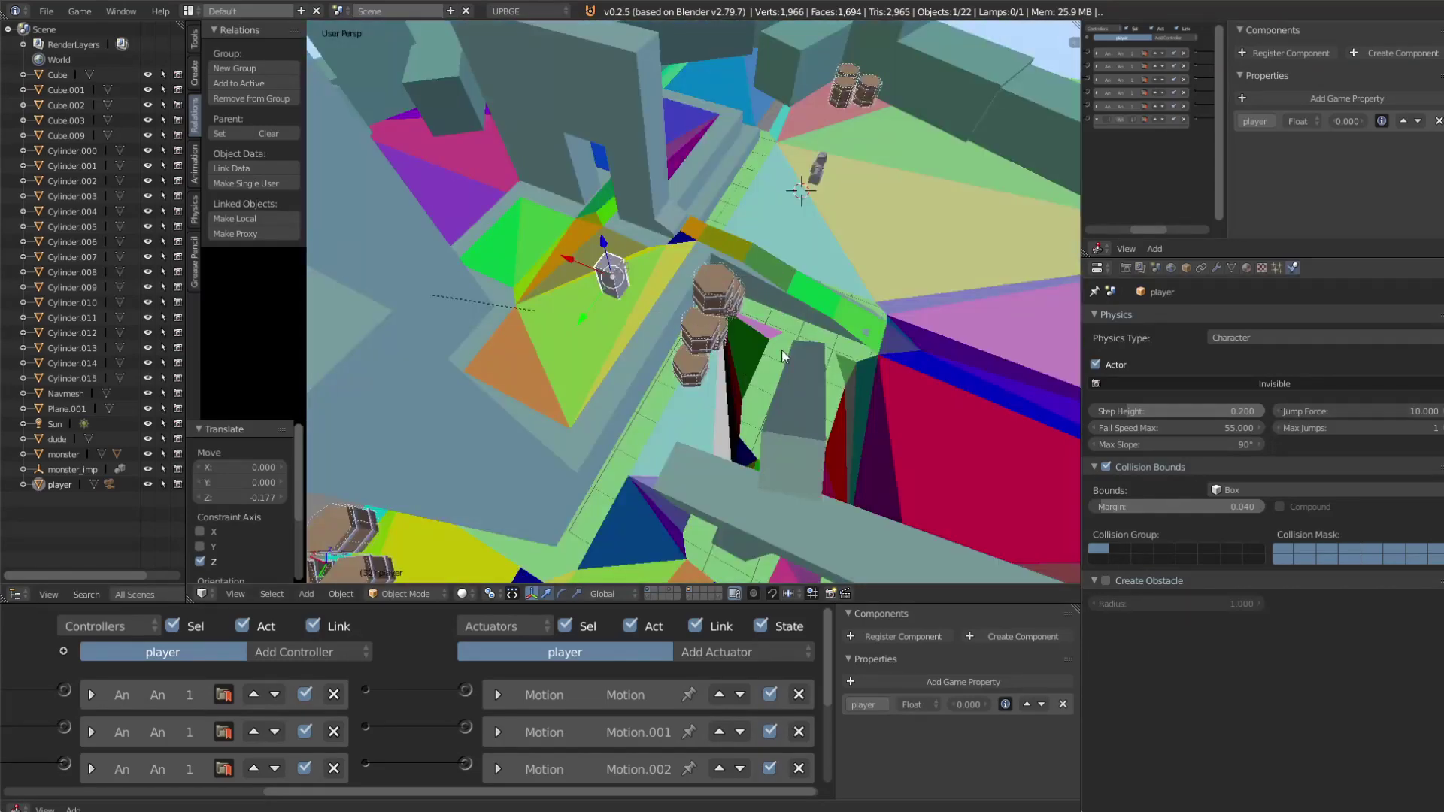
middle_drag(304, 33, 720, 389)
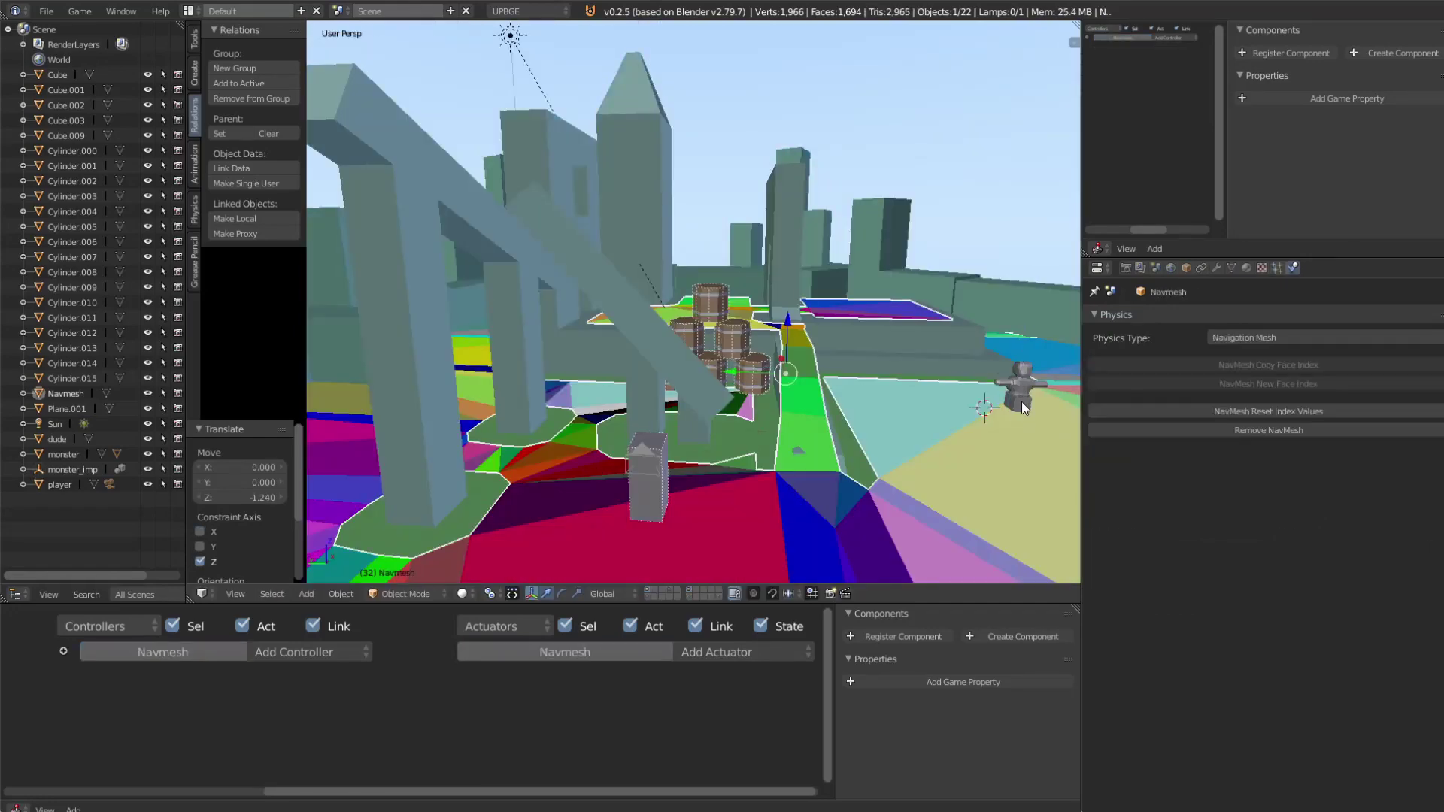
click(685, 592)
Step: Set the steering actuator's target to player and playtest the chase
click(699, 648)
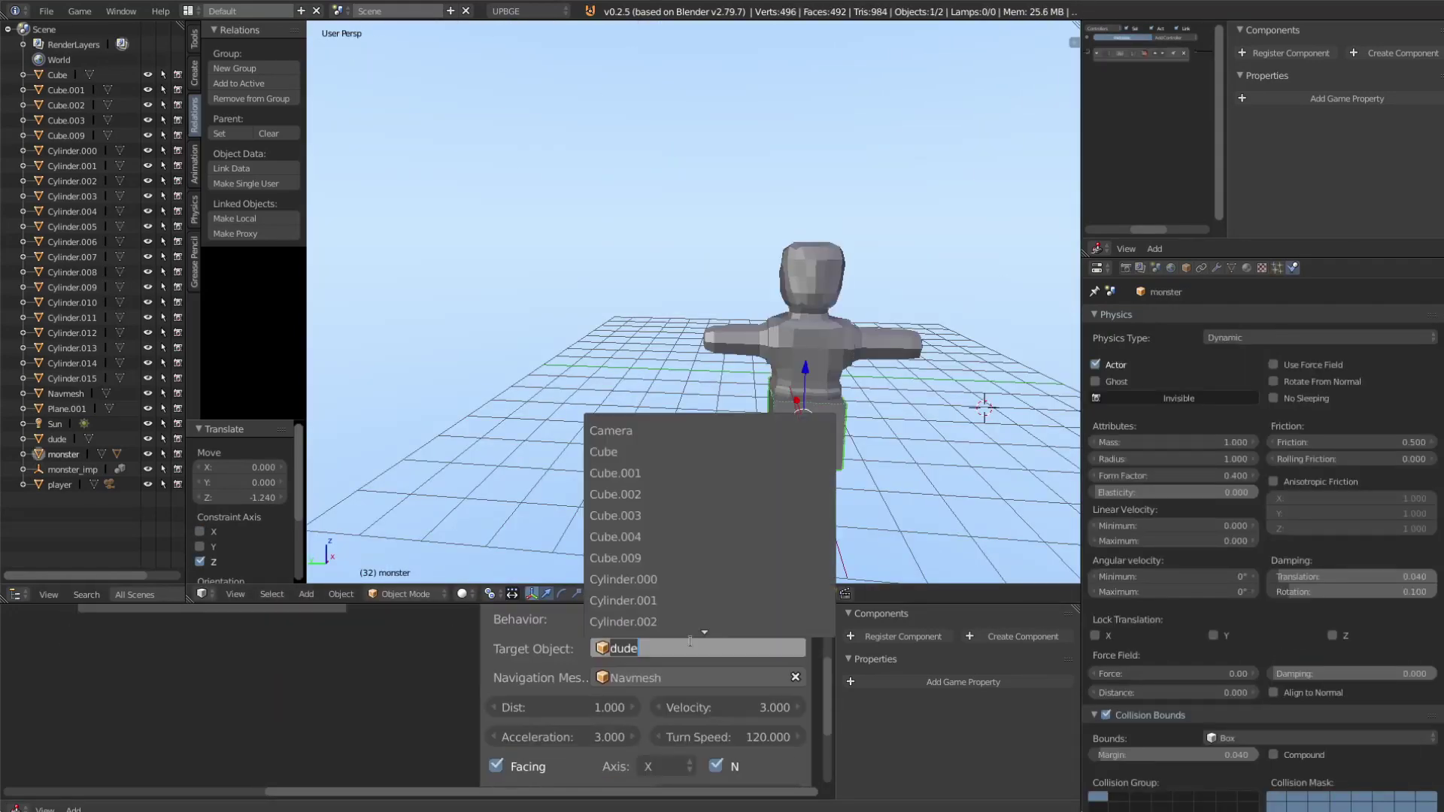
text(pla)
click(661, 451)
click(647, 593)
key(p)
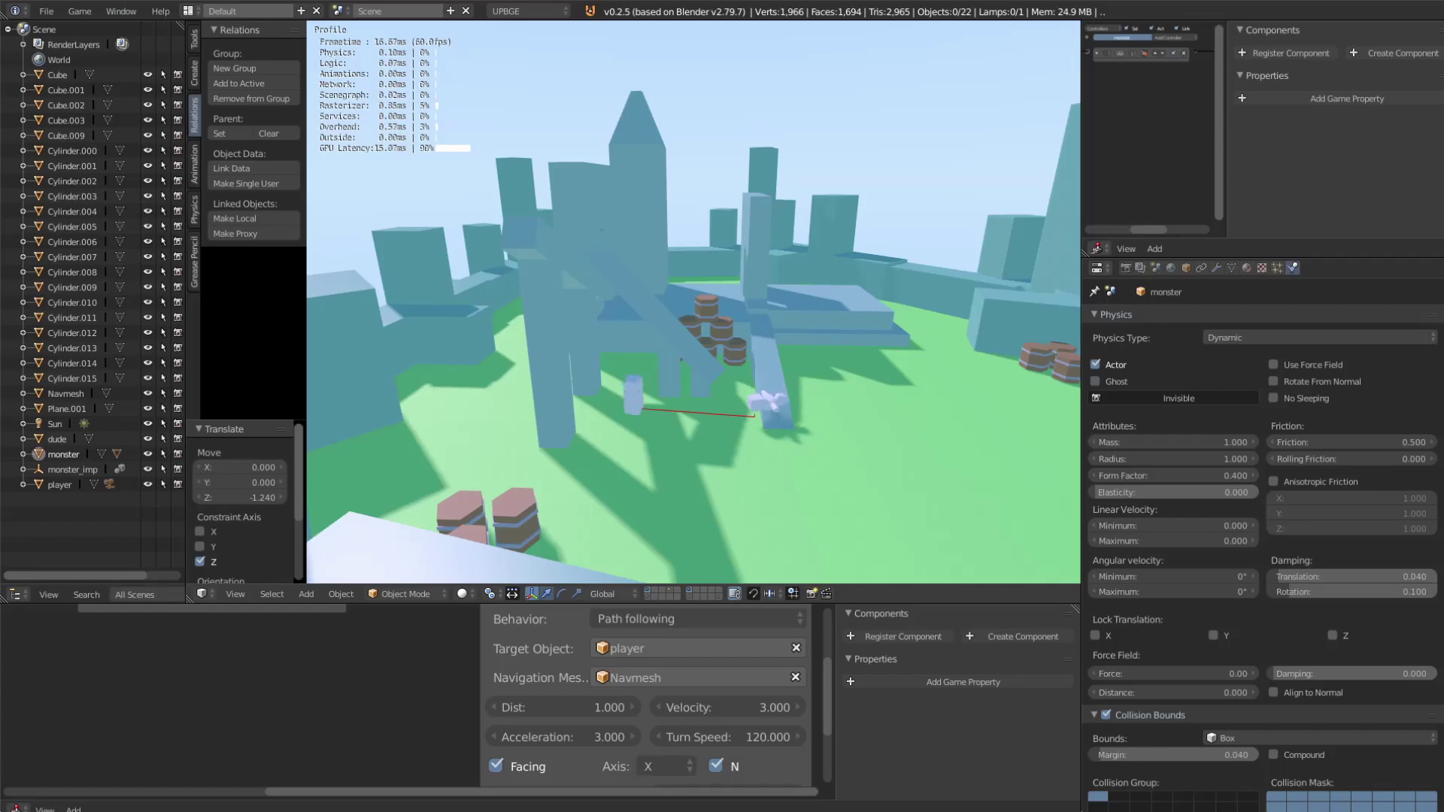
key(Escape)
Step: Select the navmesh, toggle its edit mode, and retest the chase several times
middle_drag(572, 376, 684, 445)
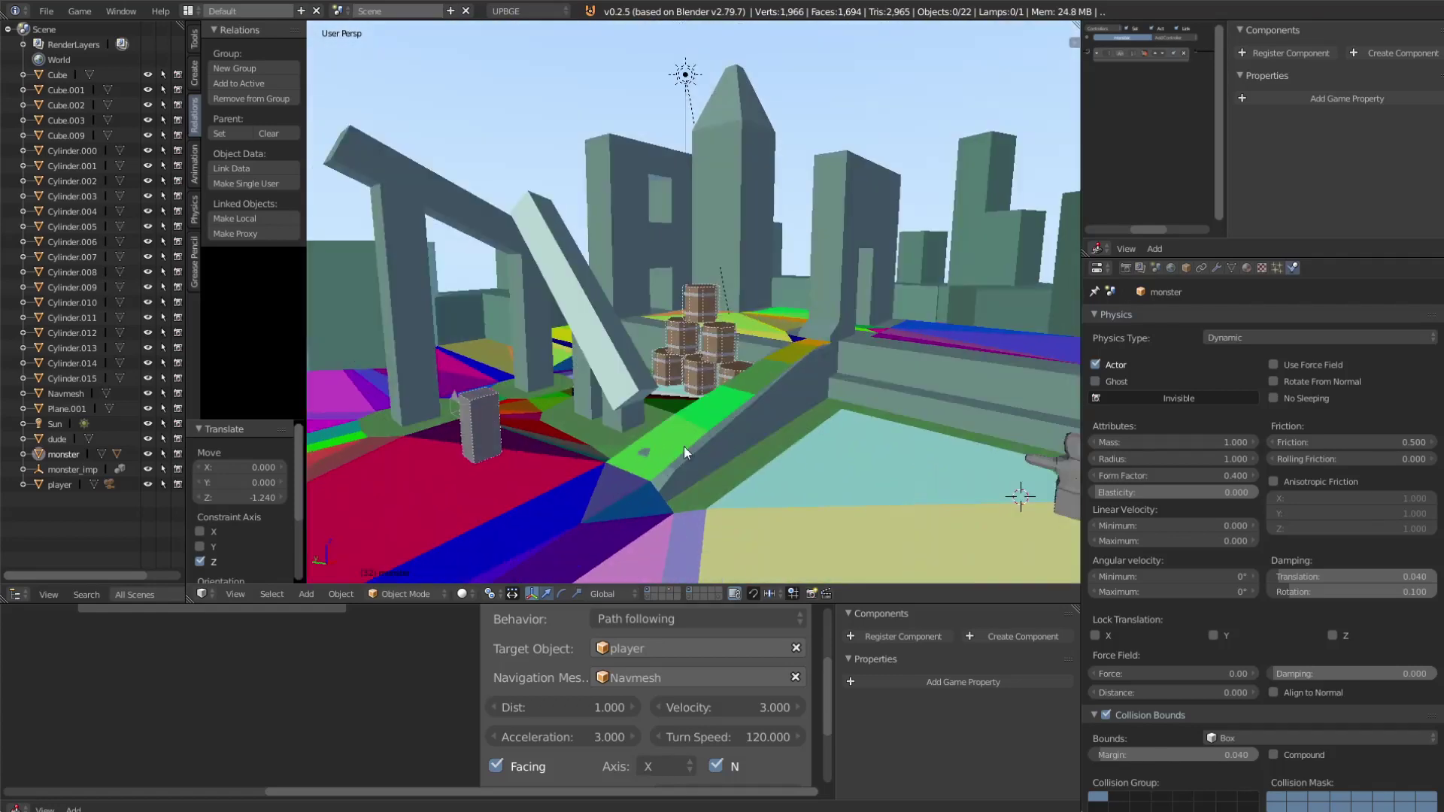
right_click(684, 445)
key(Tab)
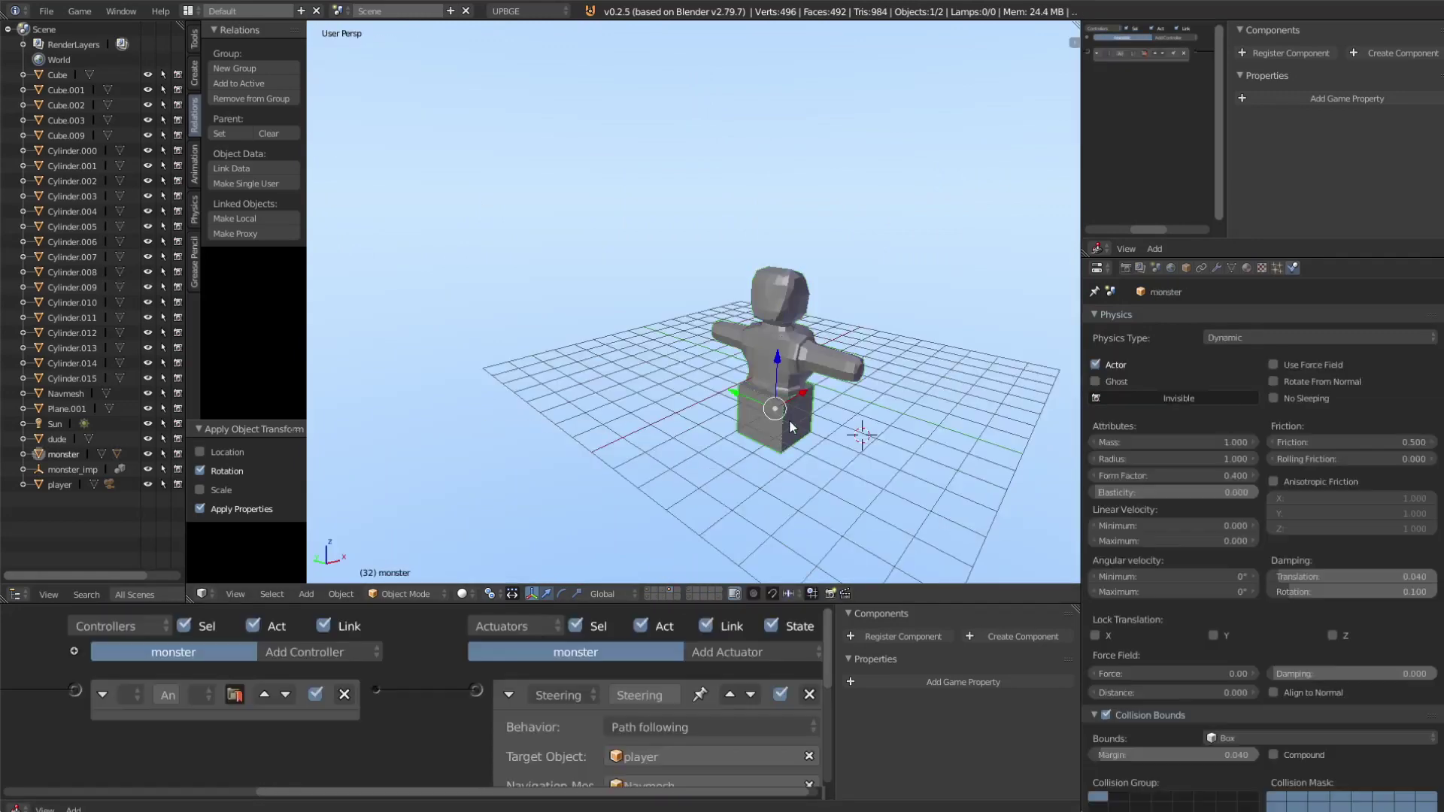
scroll(669, 721, up, 2)
key(p)
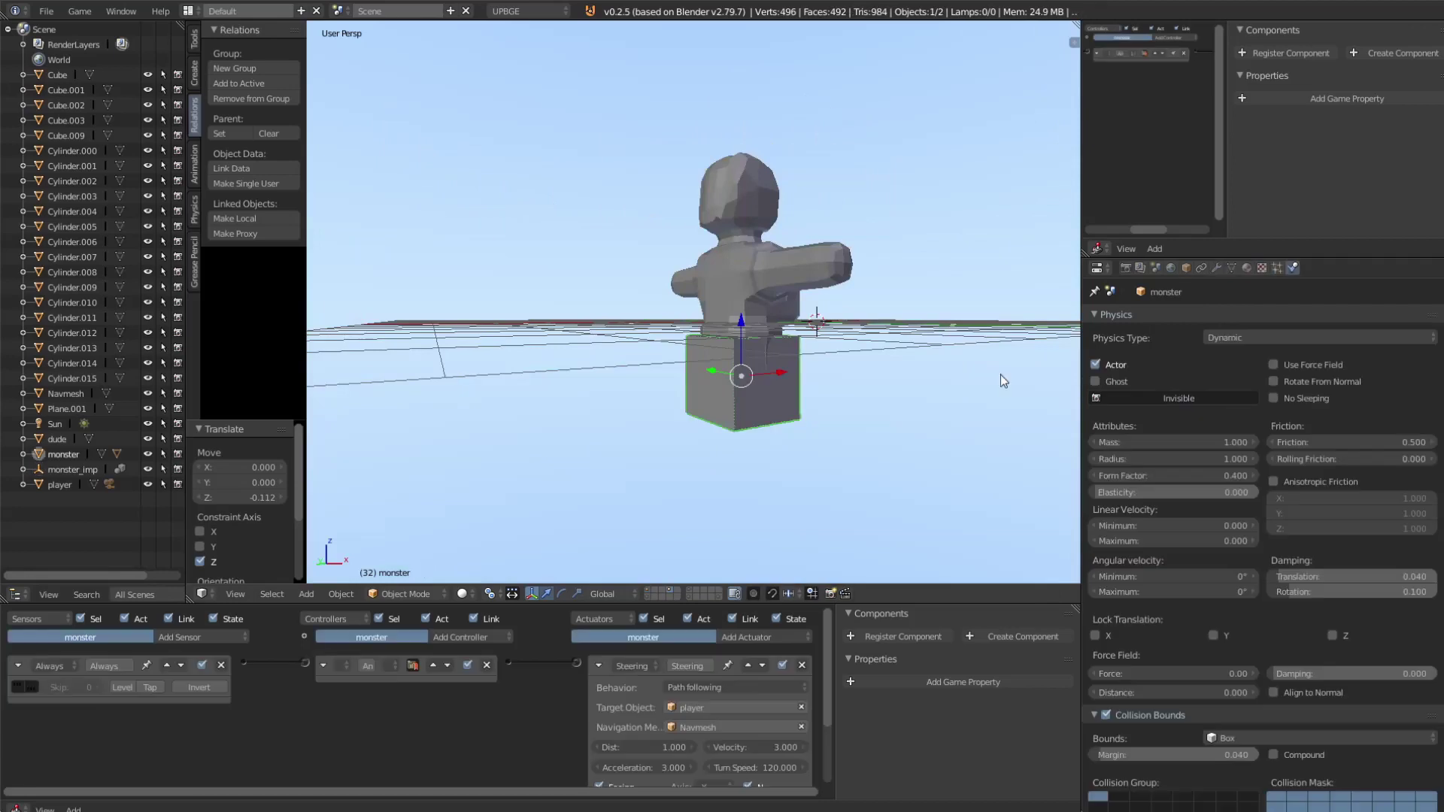
scroll(1114, 584, down, 2)
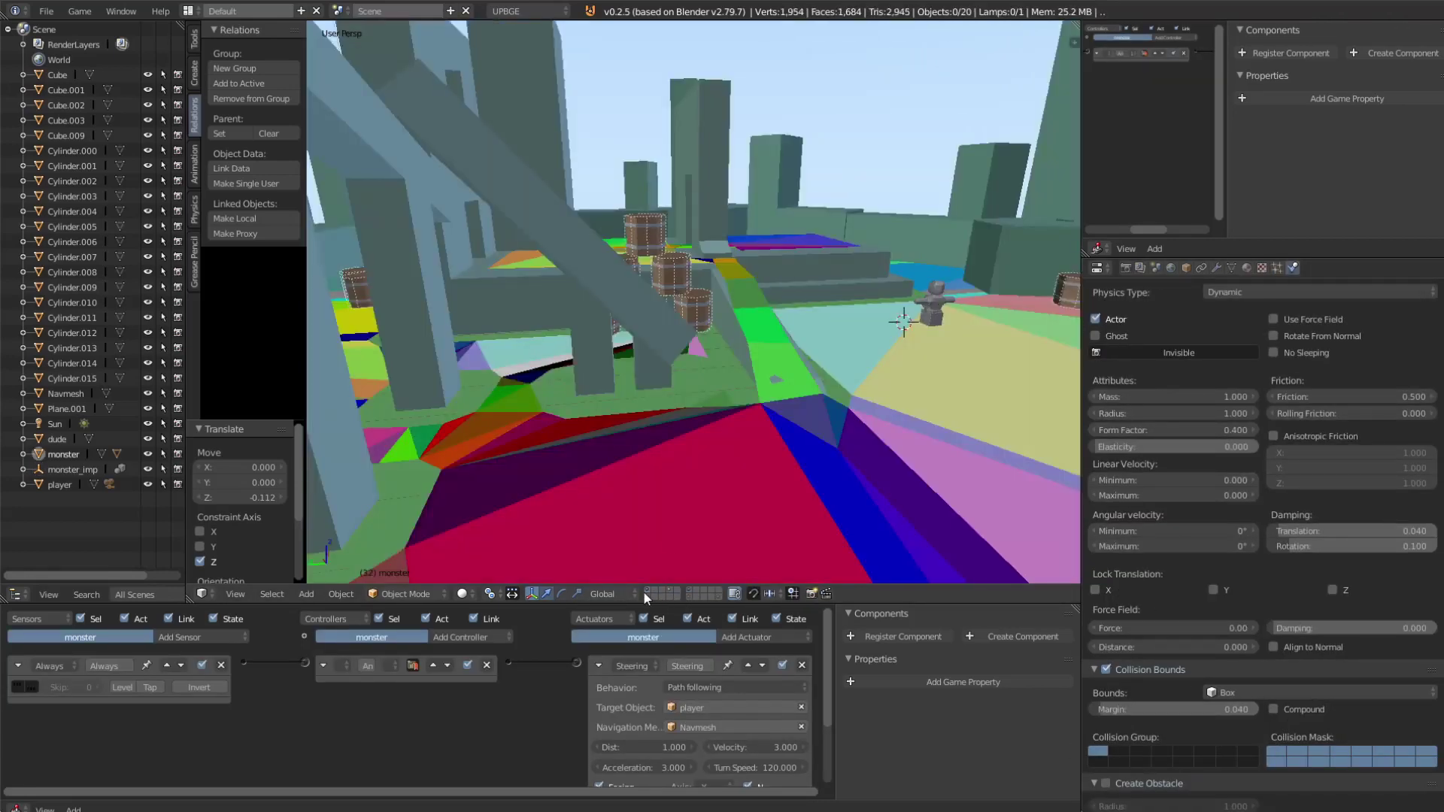
key(p)
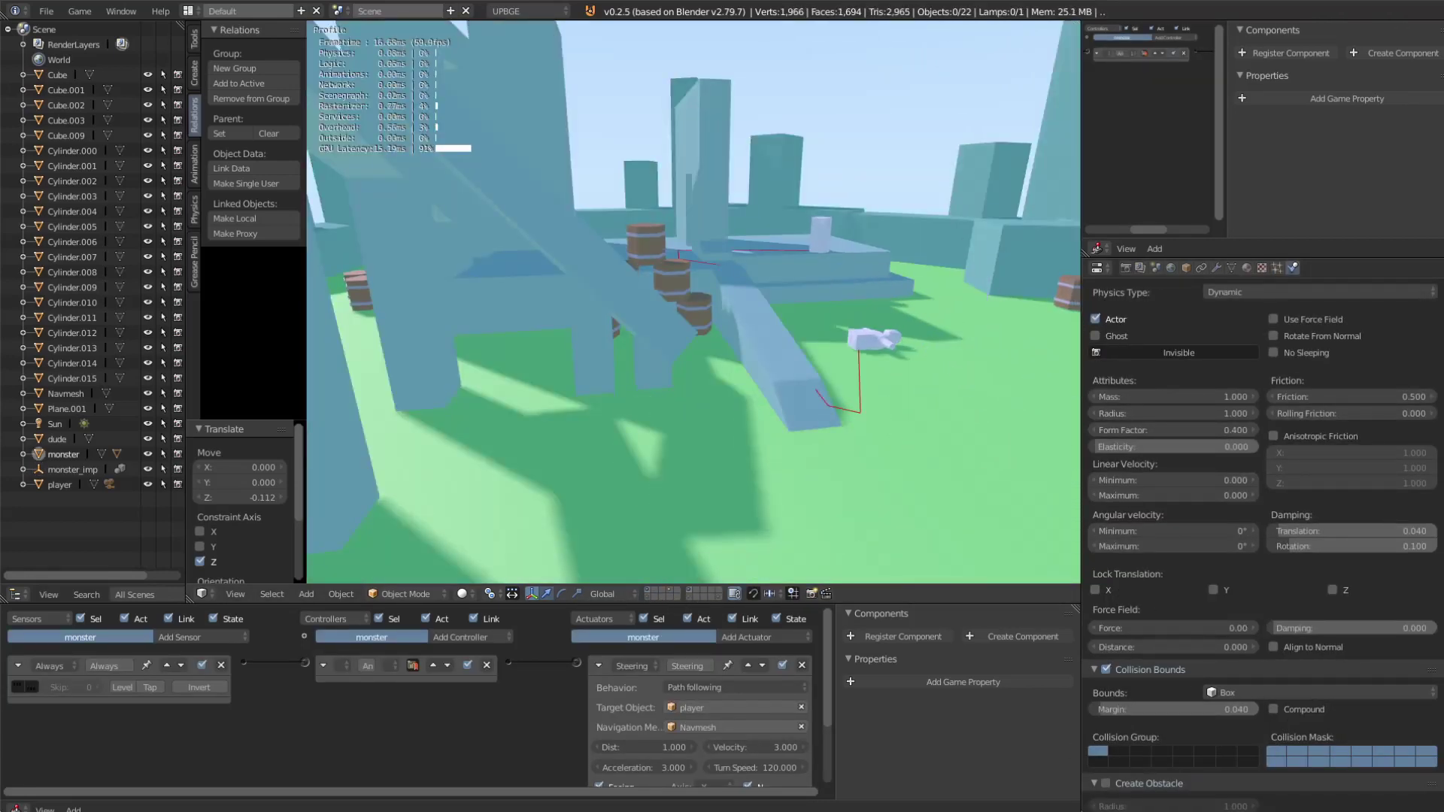
key(Escape)
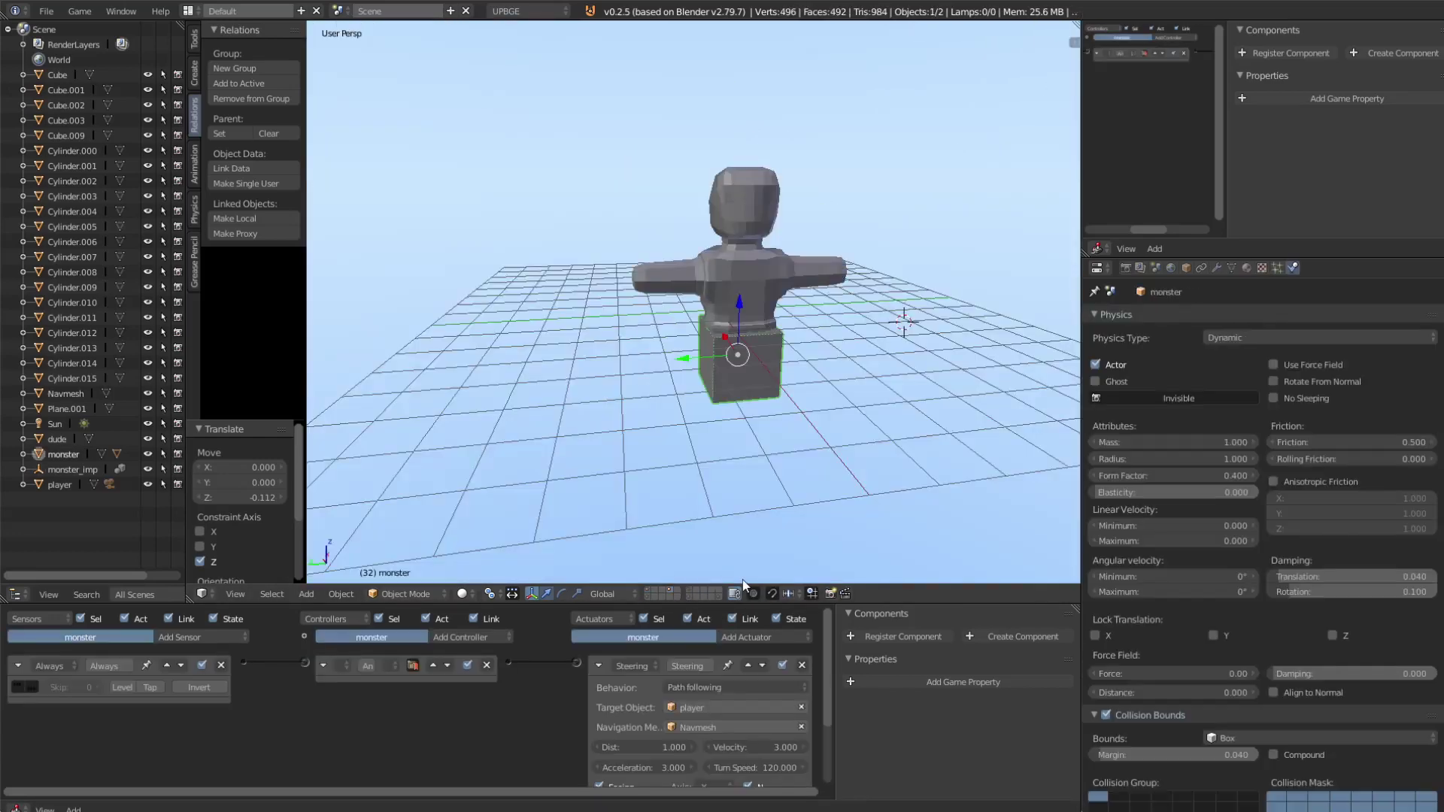
scroll(723, 602, down, 3)
key(p)
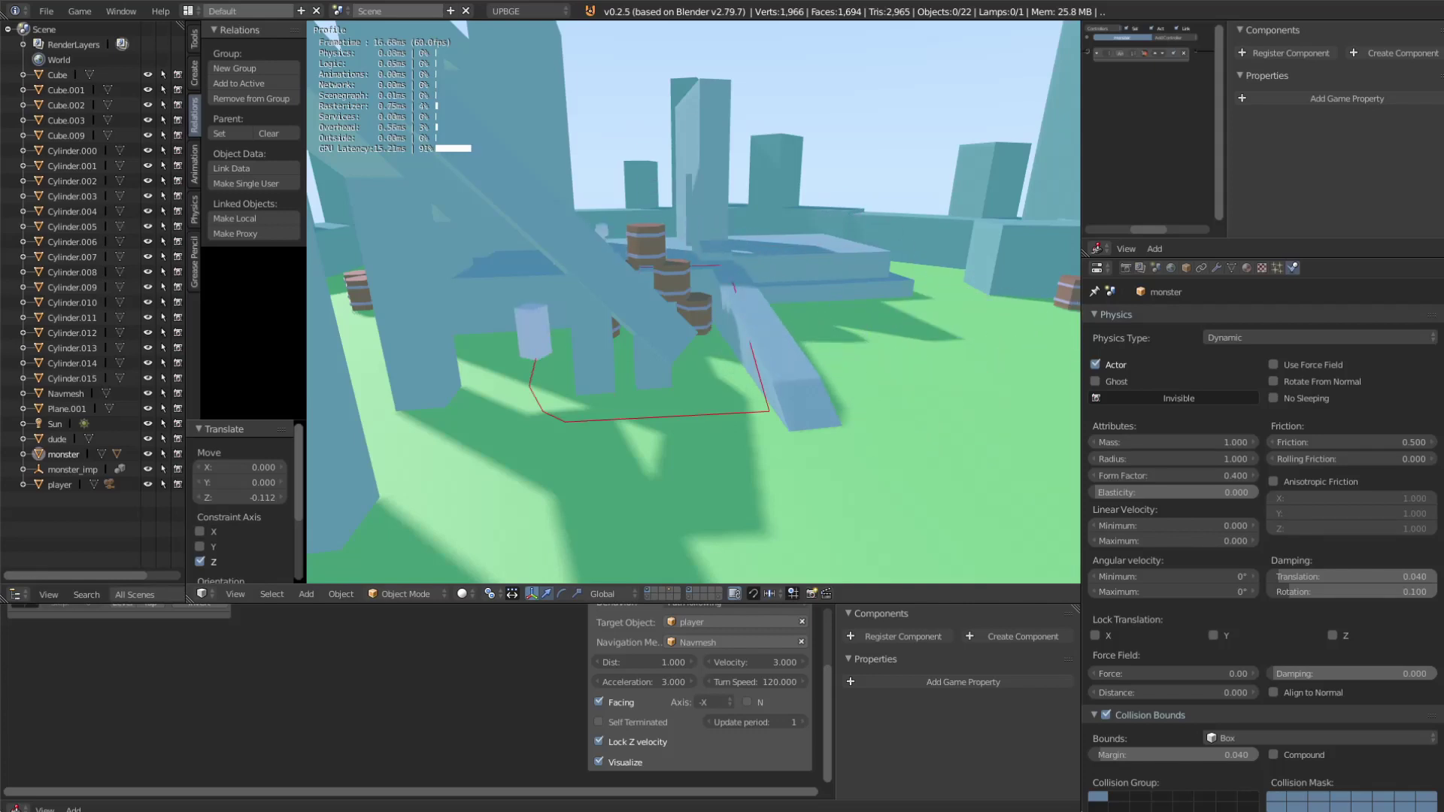
key(Escape)
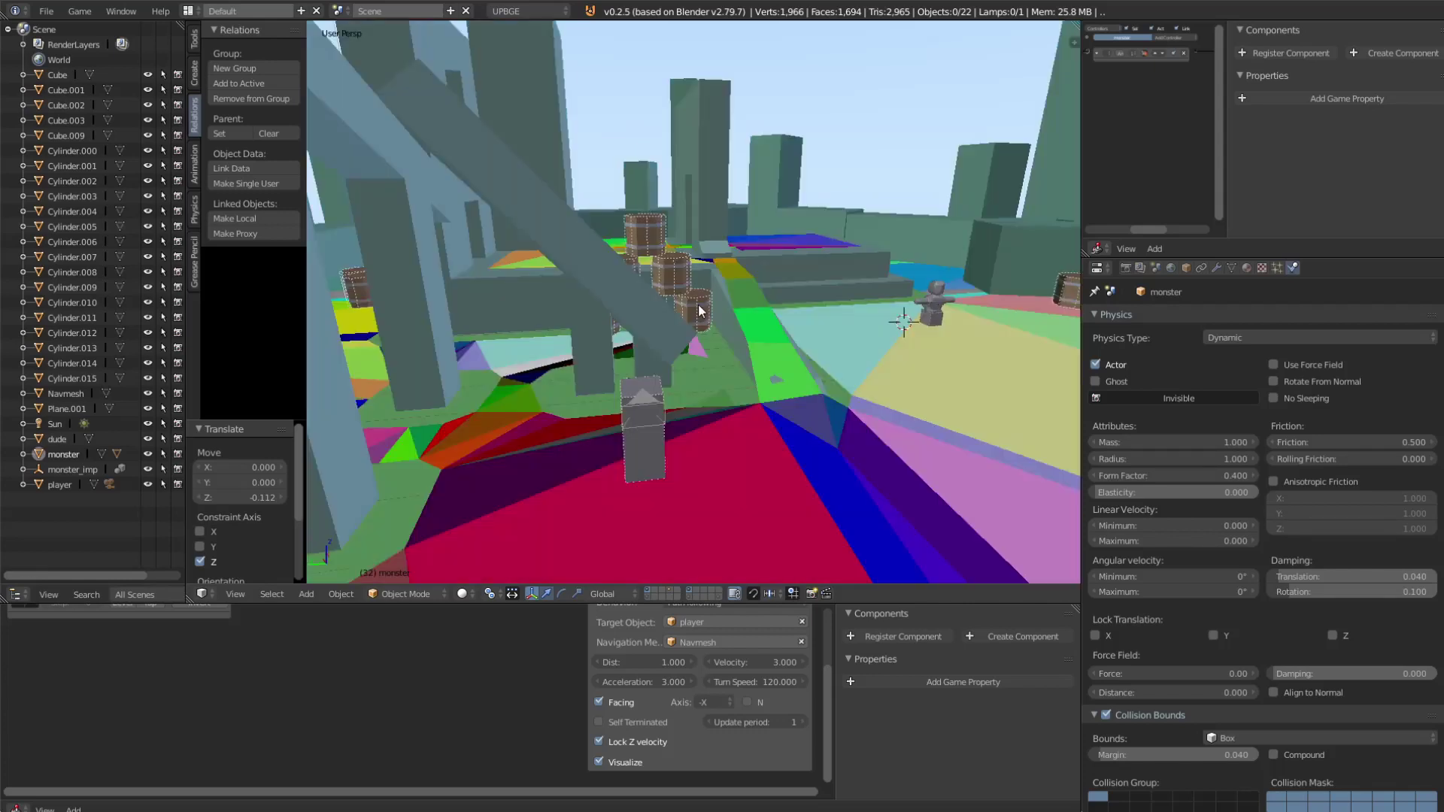
Step: Select the player and the monster_imp instance, then run a quick test
right_click(832, 362)
scroll(742, 388, down, 4)
right_click(511, 346)
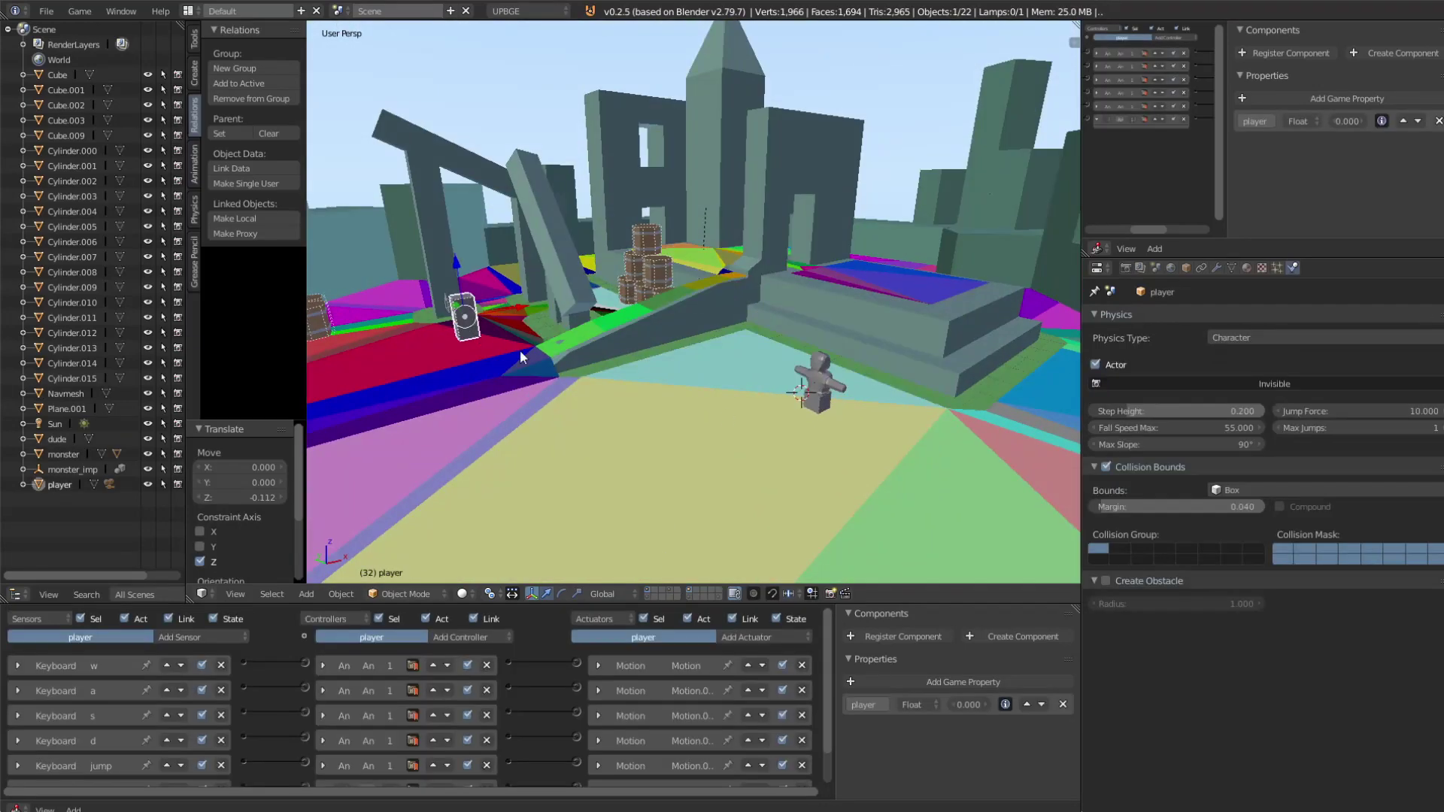
mouse_move(520, 350)
middle_down()
mouse_move(647, 373)
mouse_move(886, 368)
middle_up()
right_click(899, 350)
scroll(886, 369, up, 3)
scroll(623, 400, down, 3)
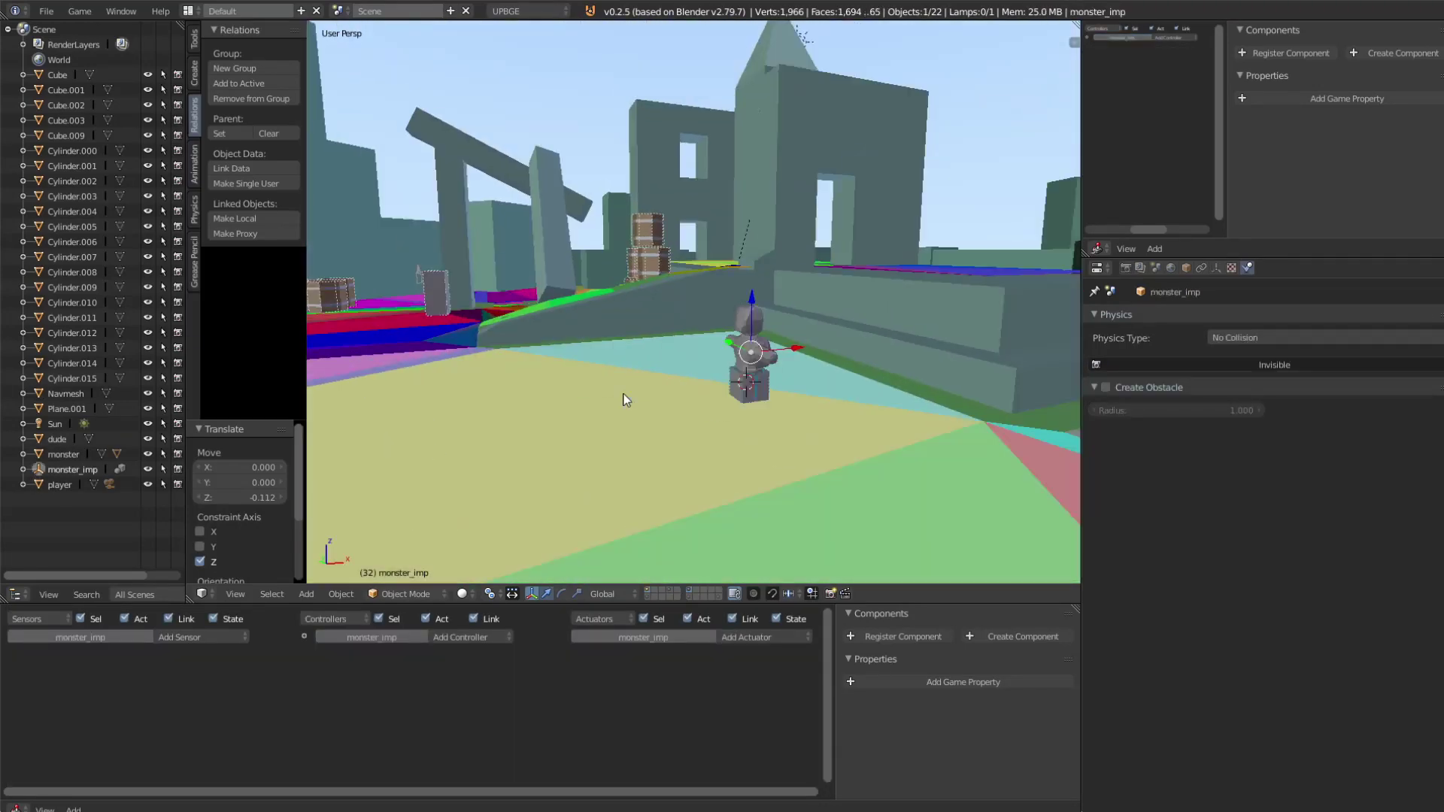
mouse_move(623, 400)
middle_down()
mouse_move(751, 345)
mouse_move(607, 327)
middle_up()
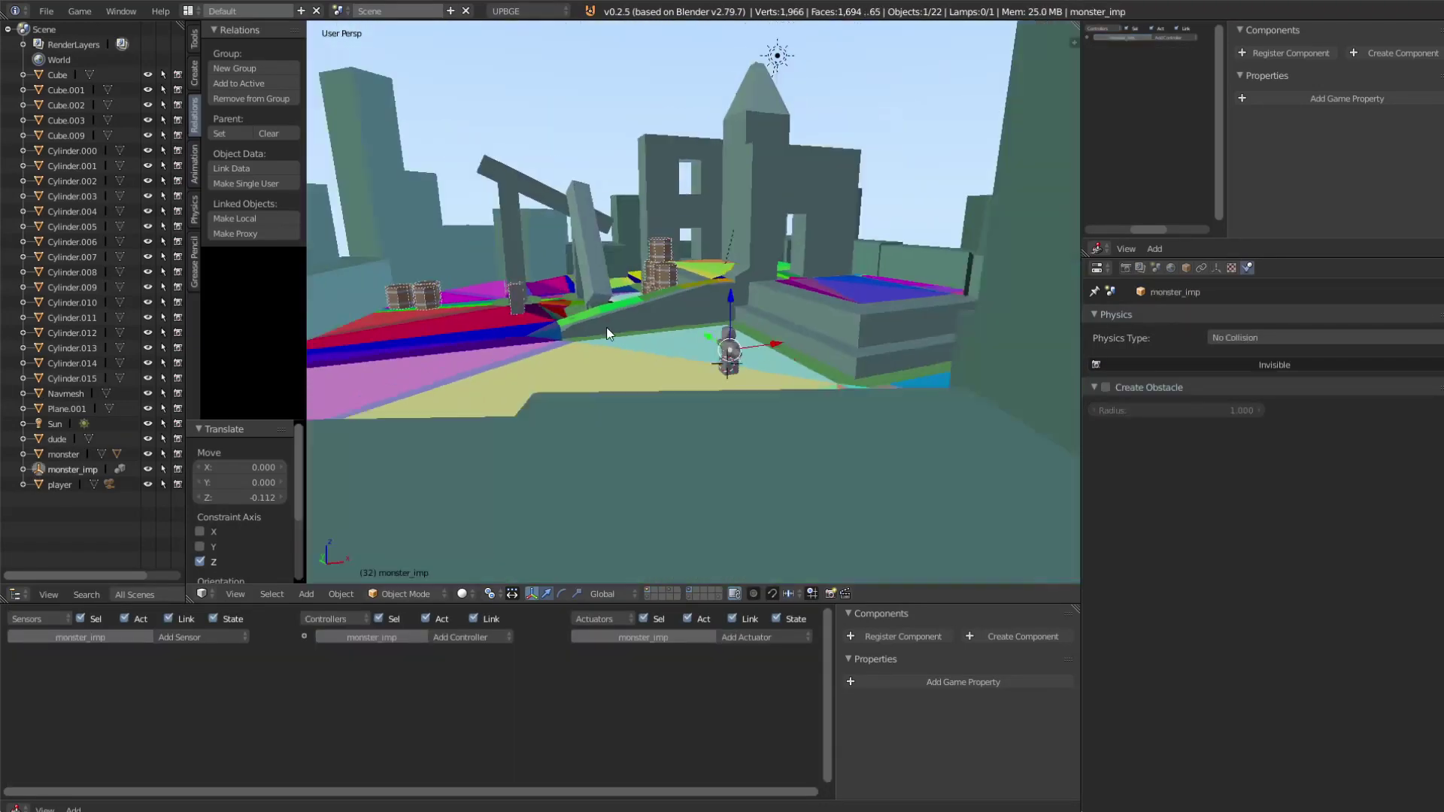
key(p)
key(Escape)
Step: Select the monster and isolate it in local view for editing
mouse_move(815, 310)
middle_down()
mouse_move(741, 358)
mouse_move(917, 488)
middle_up()
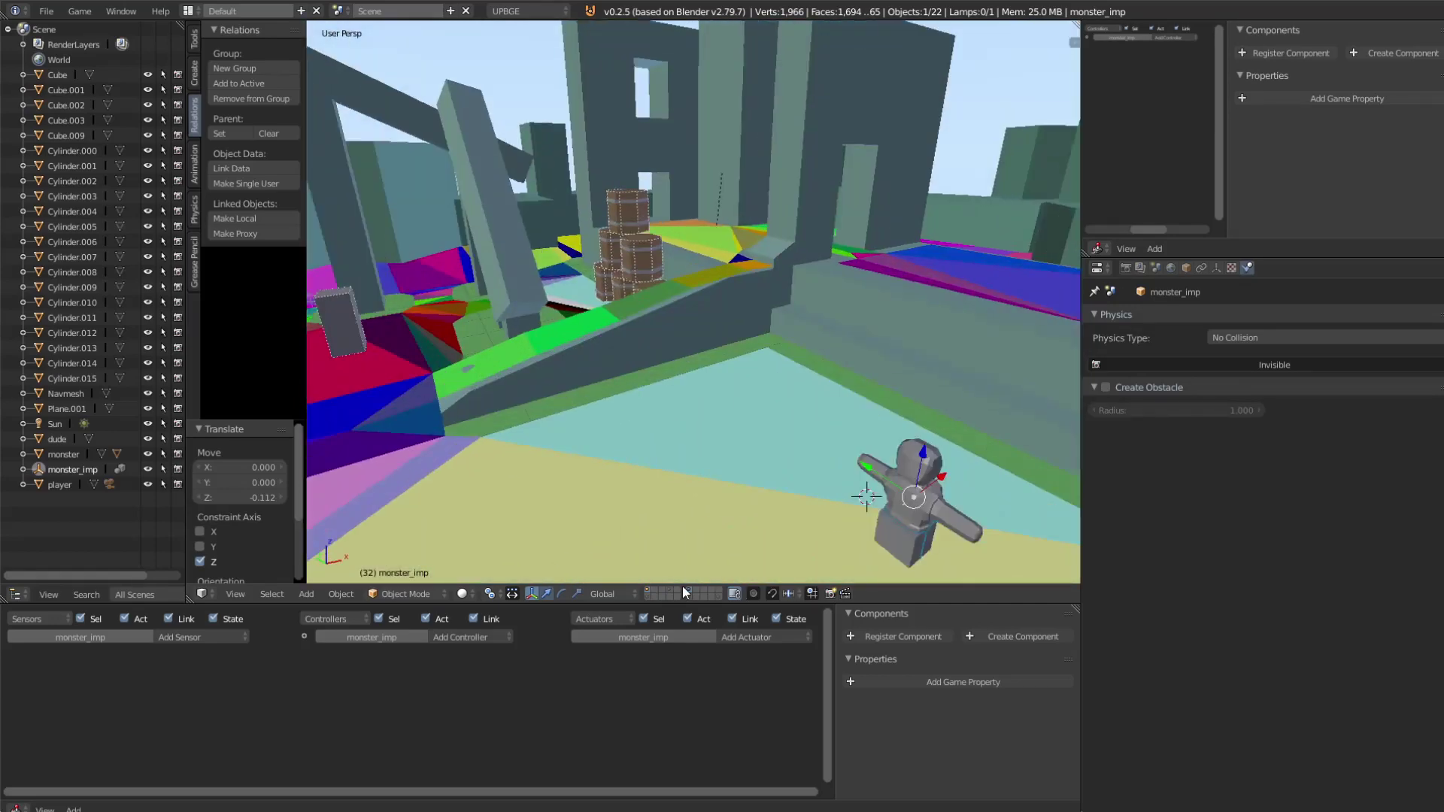
right_click(917, 489)
key(KP_Divide)
key(Tab)
key(Tab)
Step: Add box pieces over the monster's head and at its chest
click(752, 285)
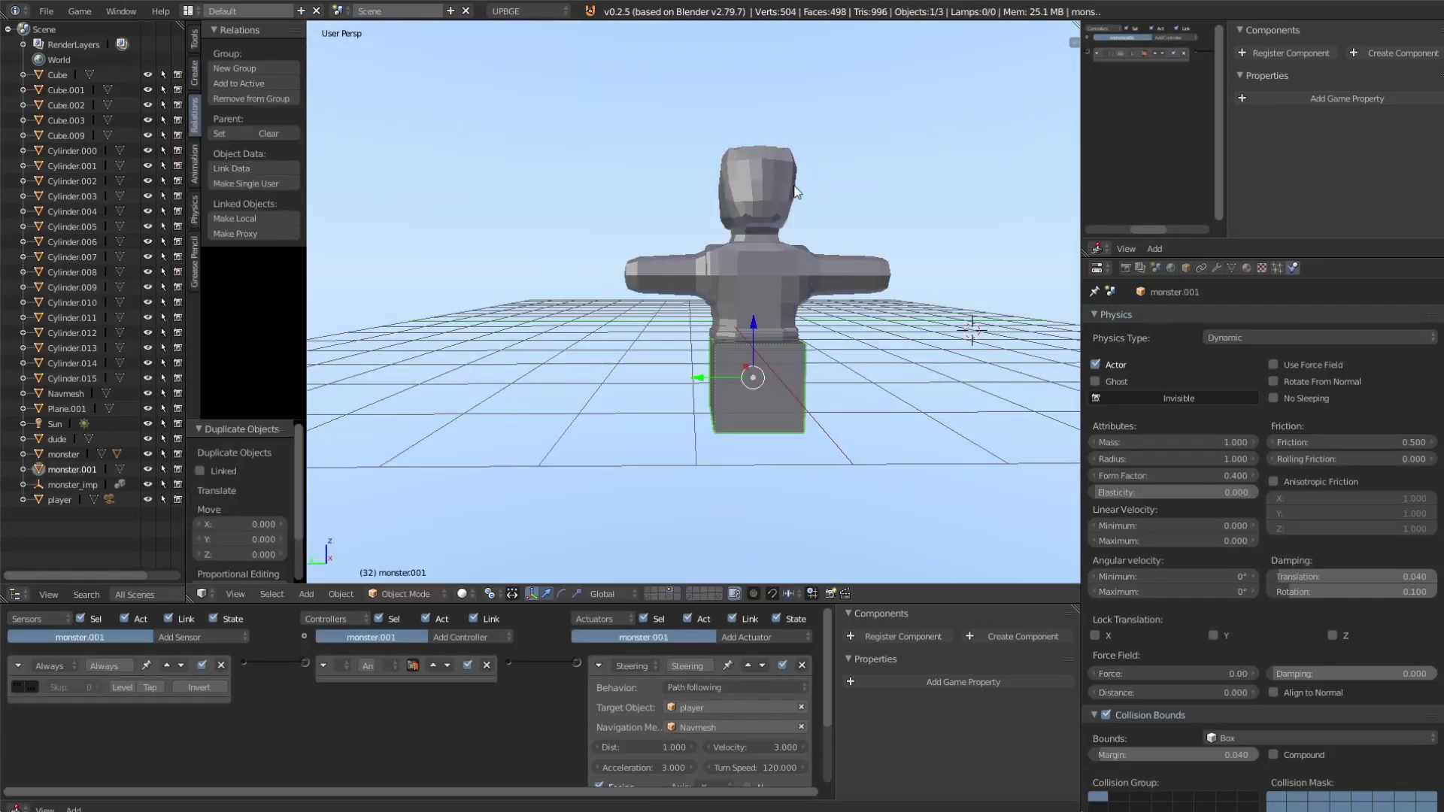
key(g)
click(752, 209)
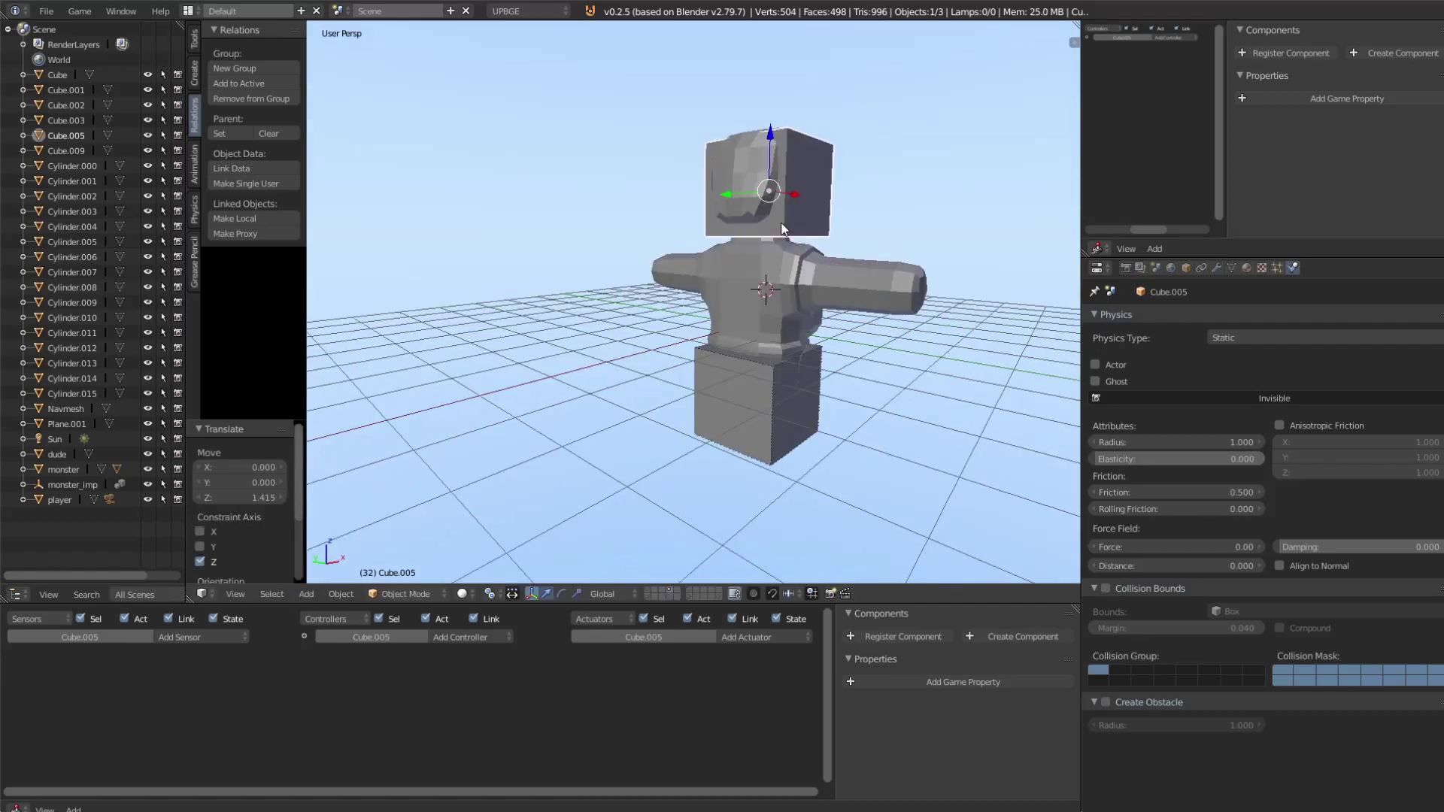
middle_drag(752, 209, 779, 195)
key(shift+d)
key(z)
click(779, 196)
scroll(746, 215, up, 3)
middle_drag(741, 256, 596, 285)
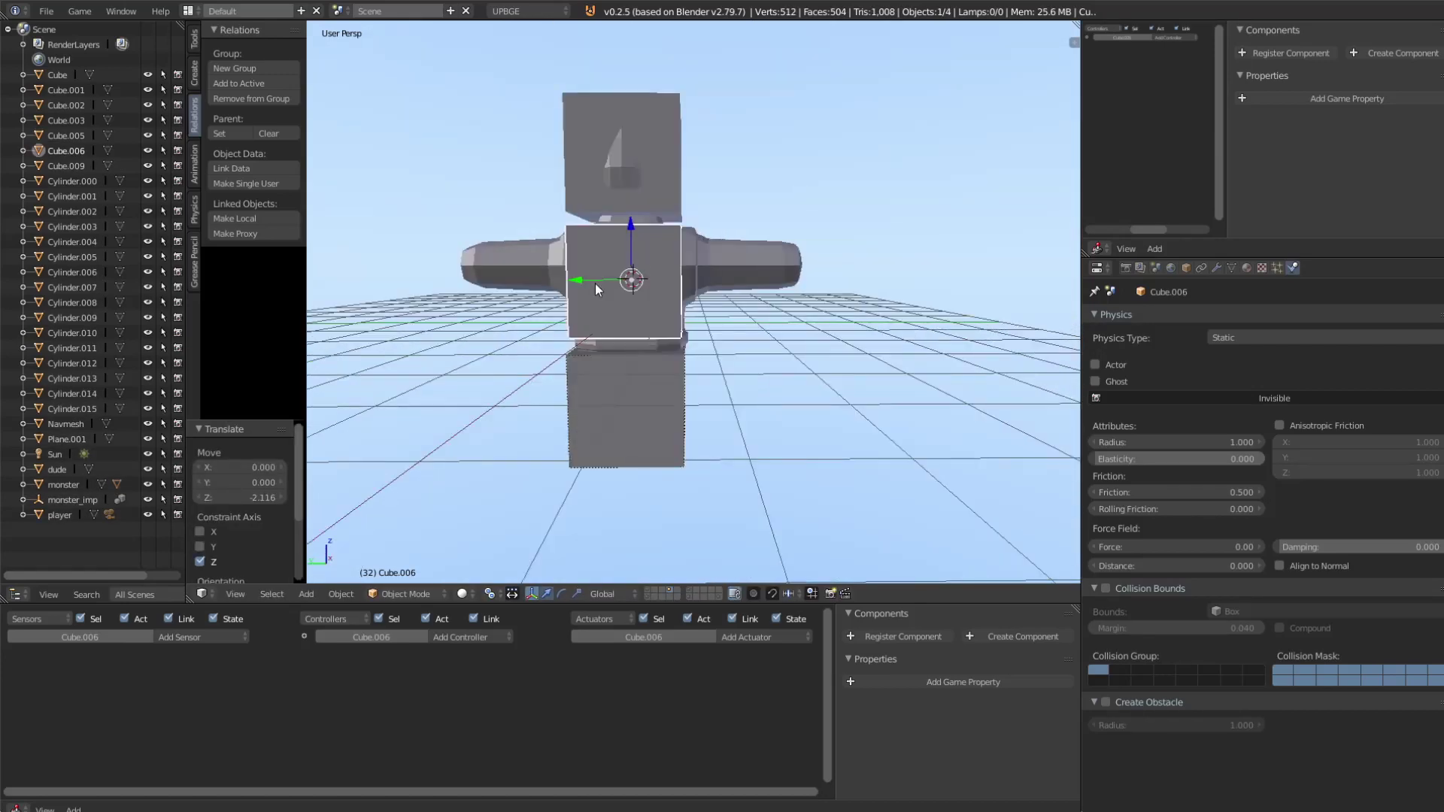
Step: Parent the head and chest boxes to the monster base as Object
shift+click(675, 162)
shift+click(648, 396)
key(ctrl+p)
click(648, 395)
click(662, 215)
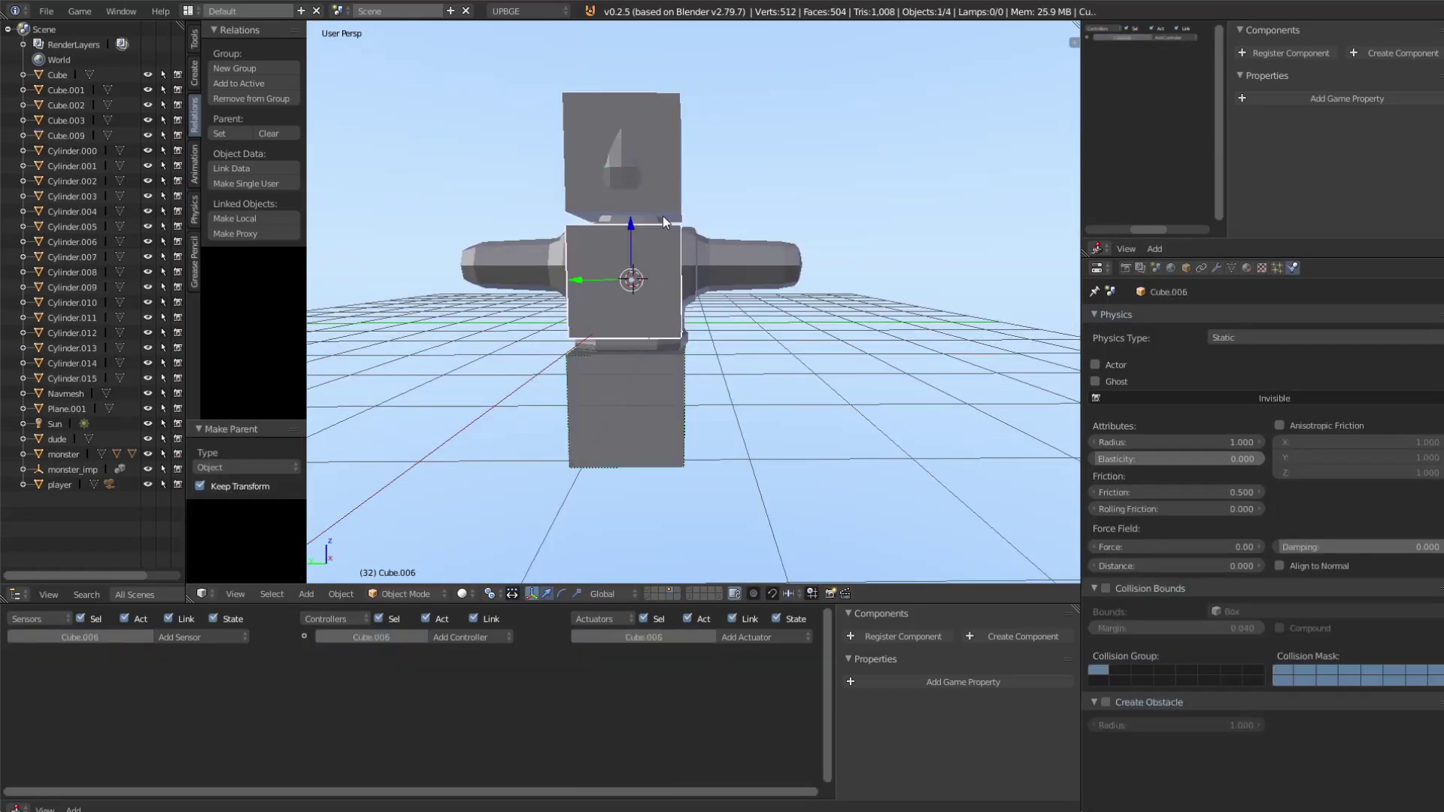
Step: Select the lower legs block in Object properties and view it from the side
click(1186, 267)
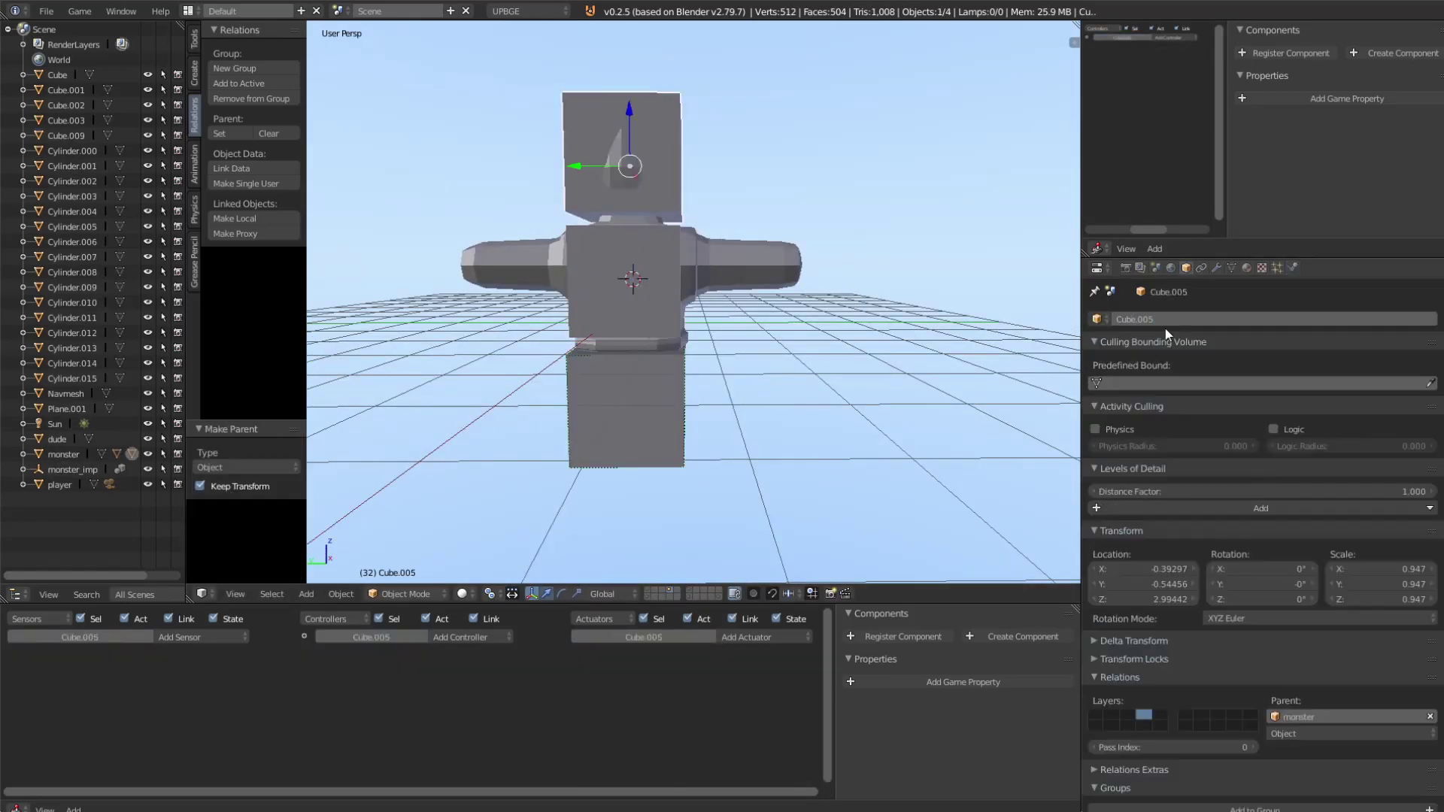
click(661, 429)
mouse_move(661, 429)
middle_down()
mouse_move(612, 531)
mouse_move(526, 444)
mouse_move(511, 670)
middle_up()
scroll(732, 453, down, 4)
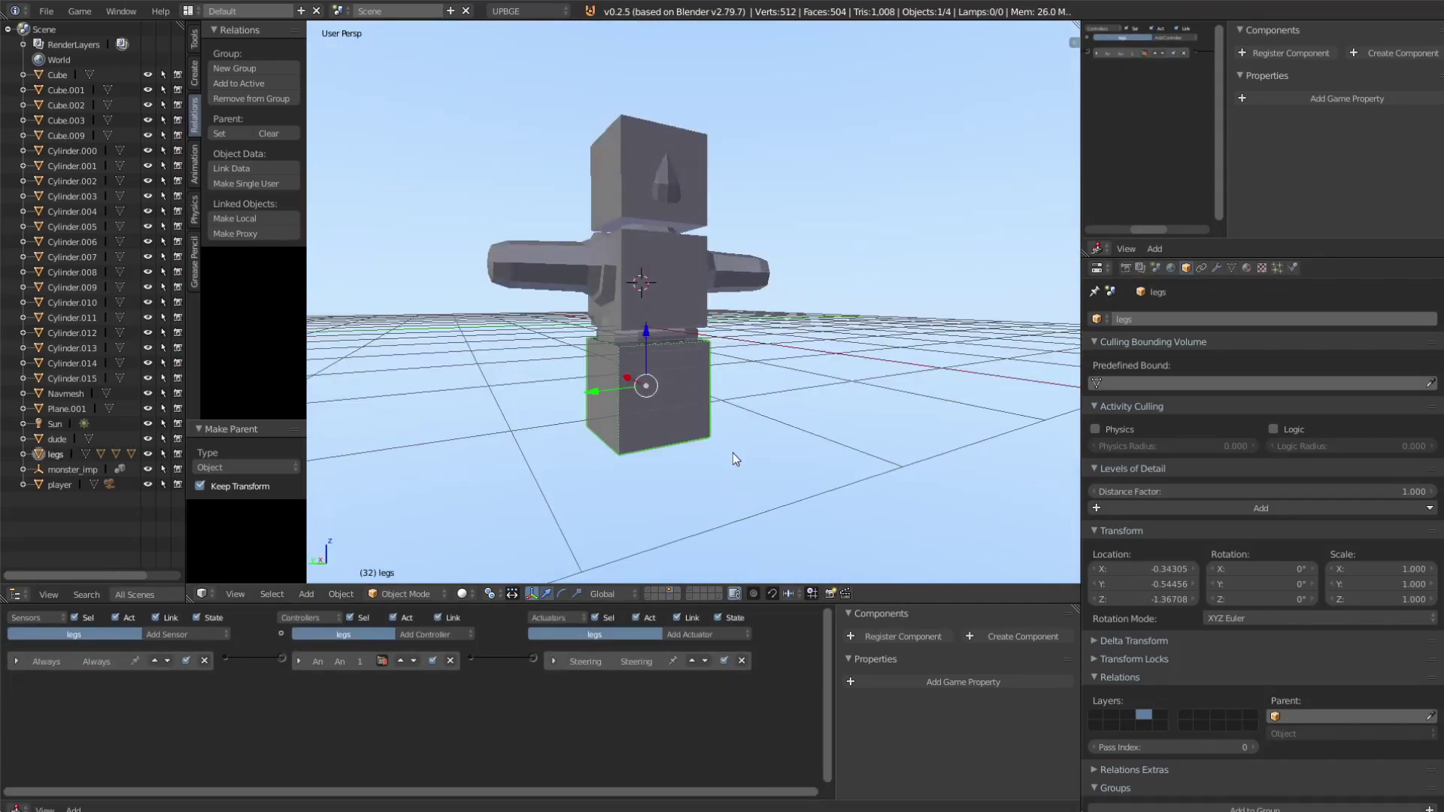
middle_drag(733, 453, 814, 449)
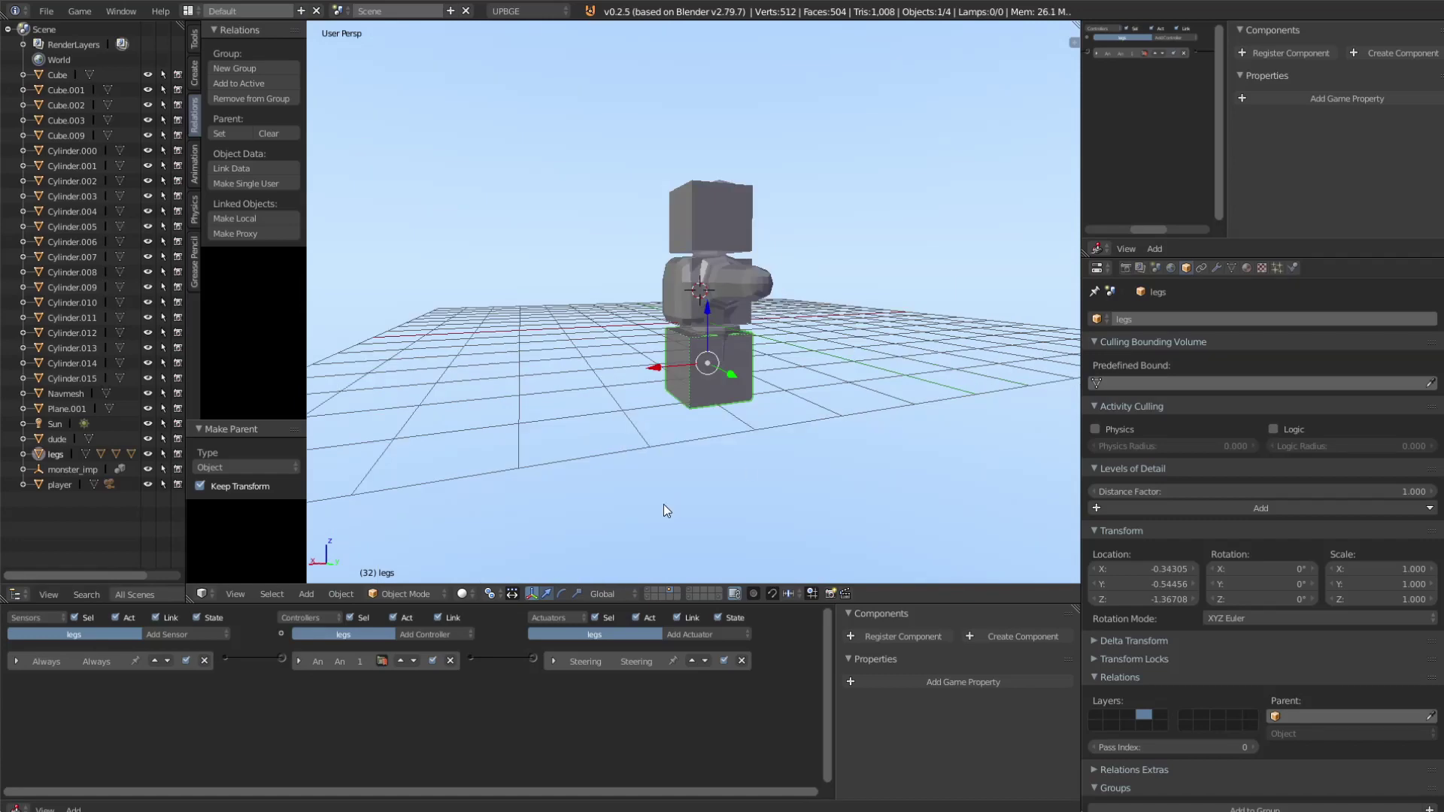